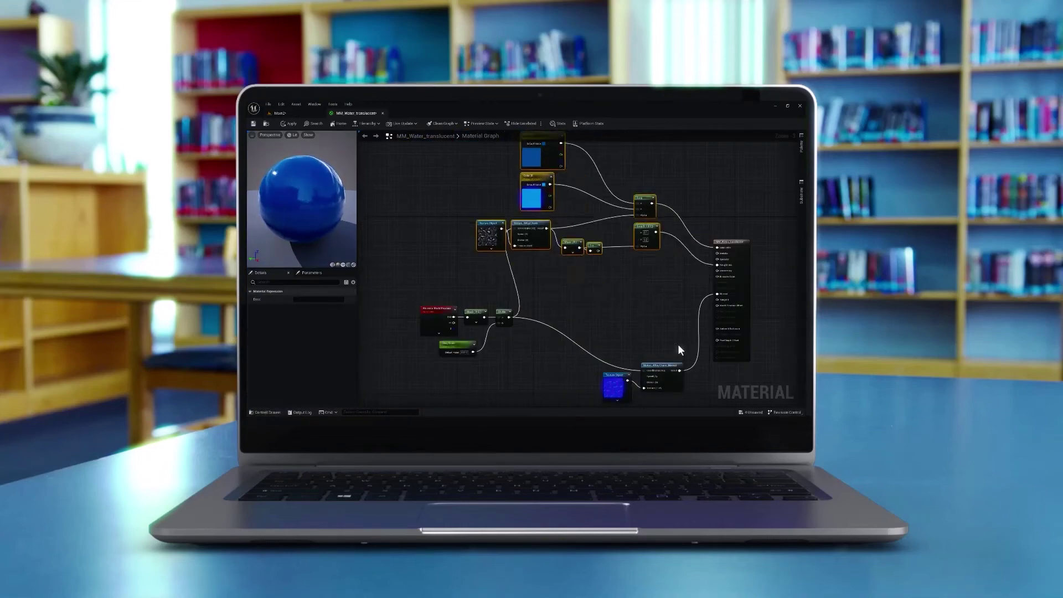
scroll(626, 294, down, 3)
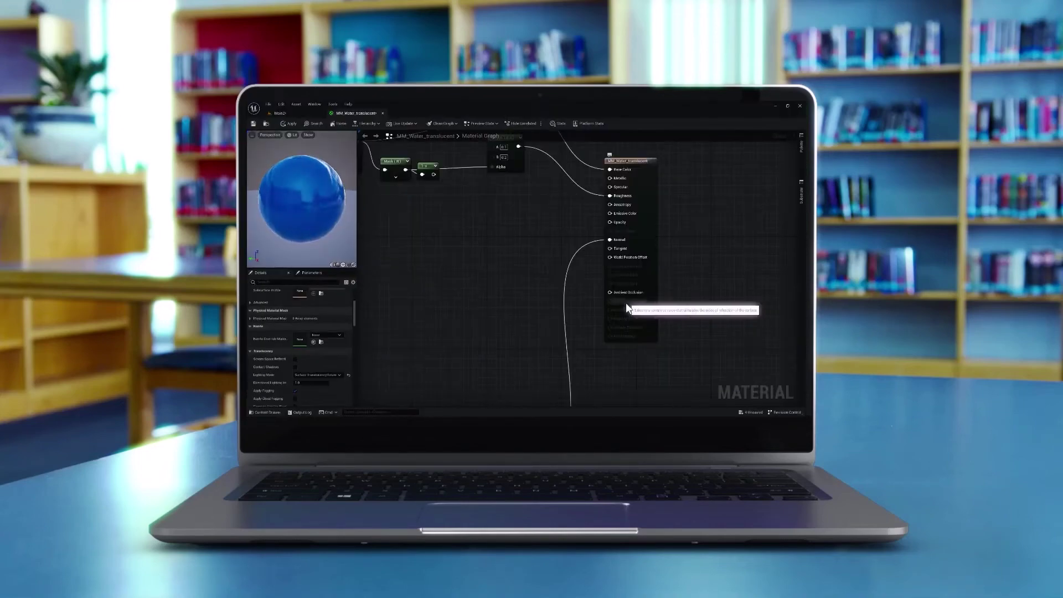
text(ref)
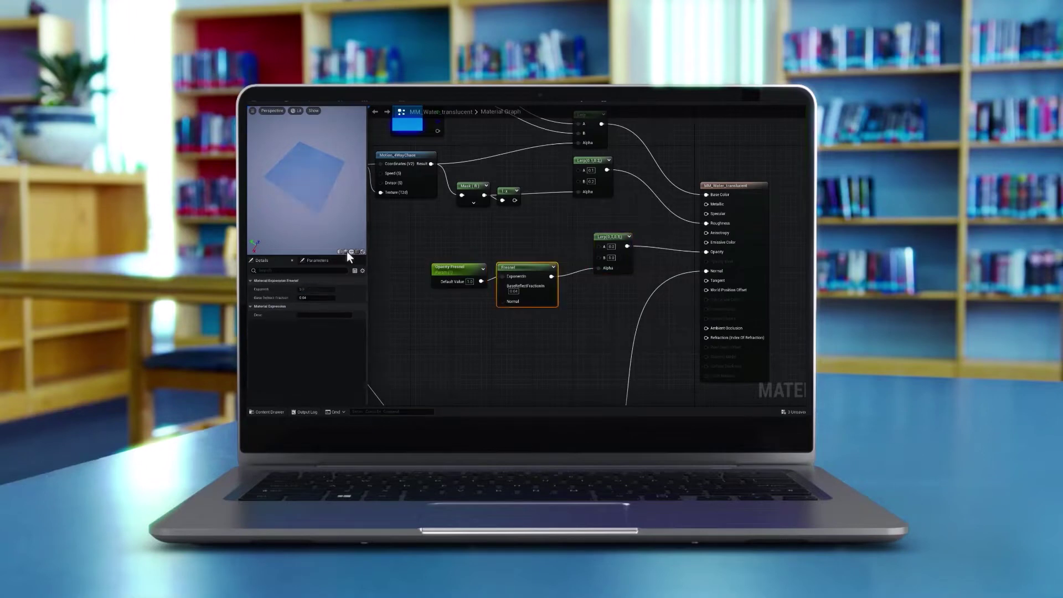
click(349, 252)
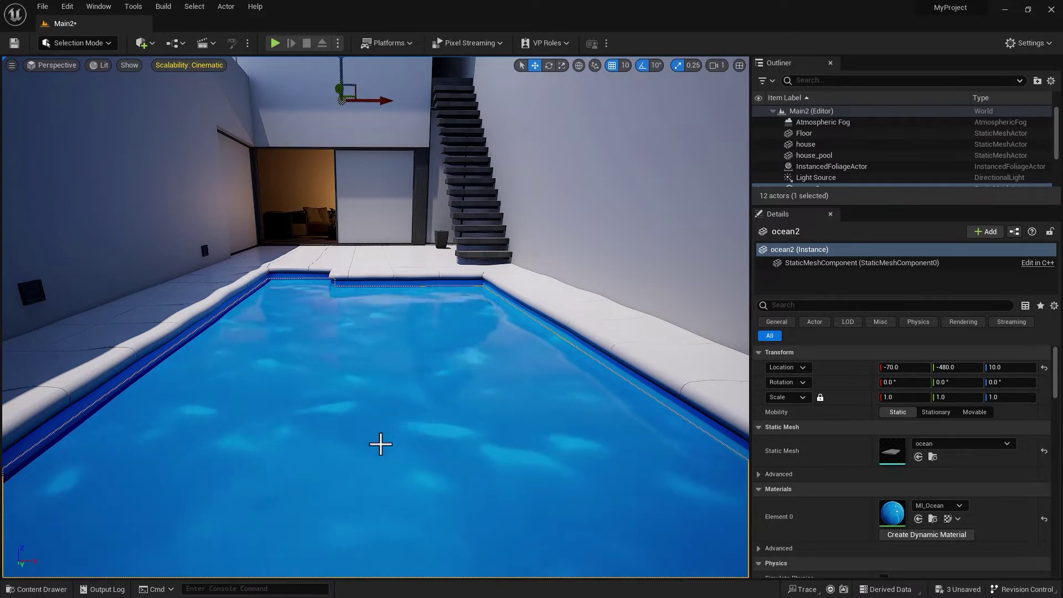
Step: Duplicate the MM_Ocean material in the Materials folder and name the copy MM_Water_translucent
click(37, 590)
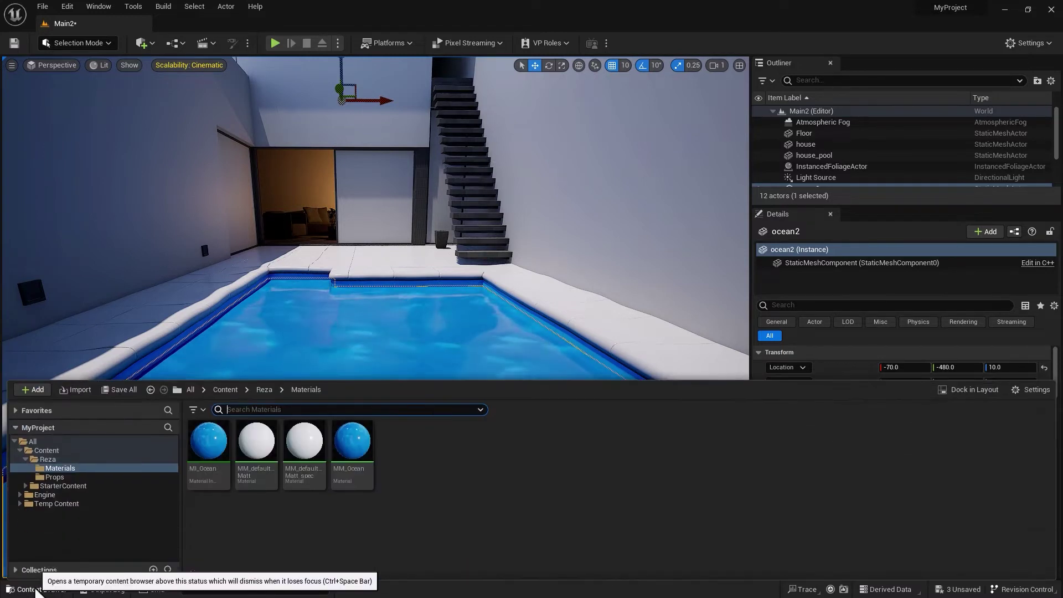
right_click(352, 449)
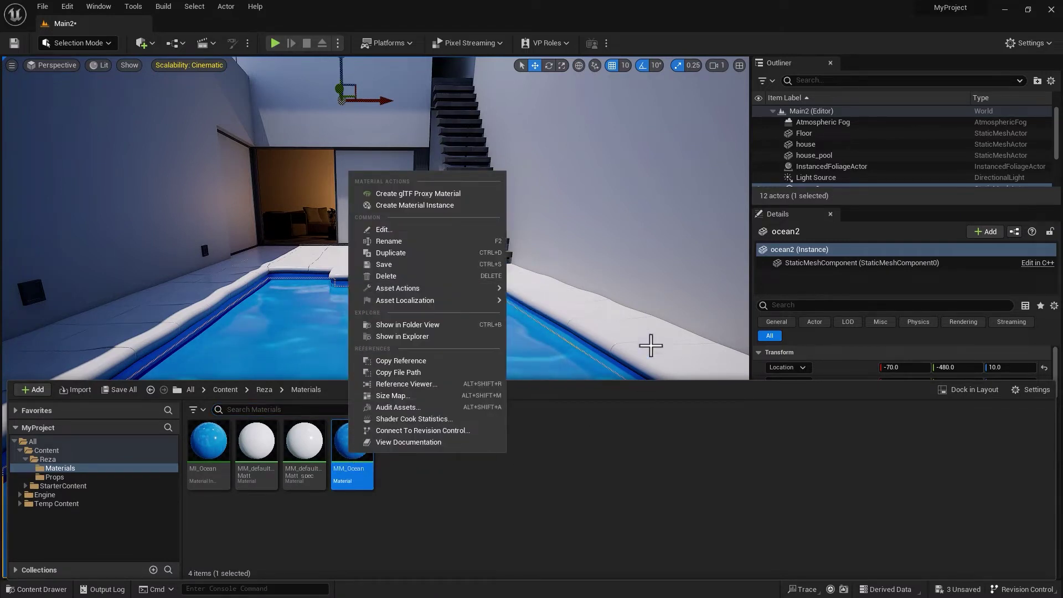
click(412, 252)
text(MI_Ocean)
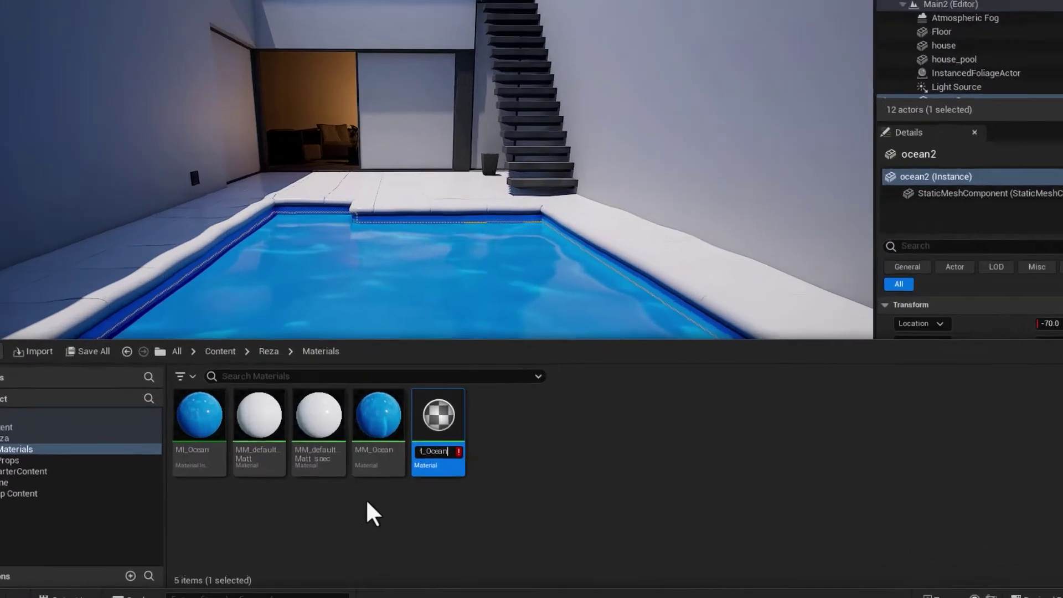
key(BackSpace)
key(BackSpace)
key(BackSpace)
key(BackSpace)
key(BackSpace)
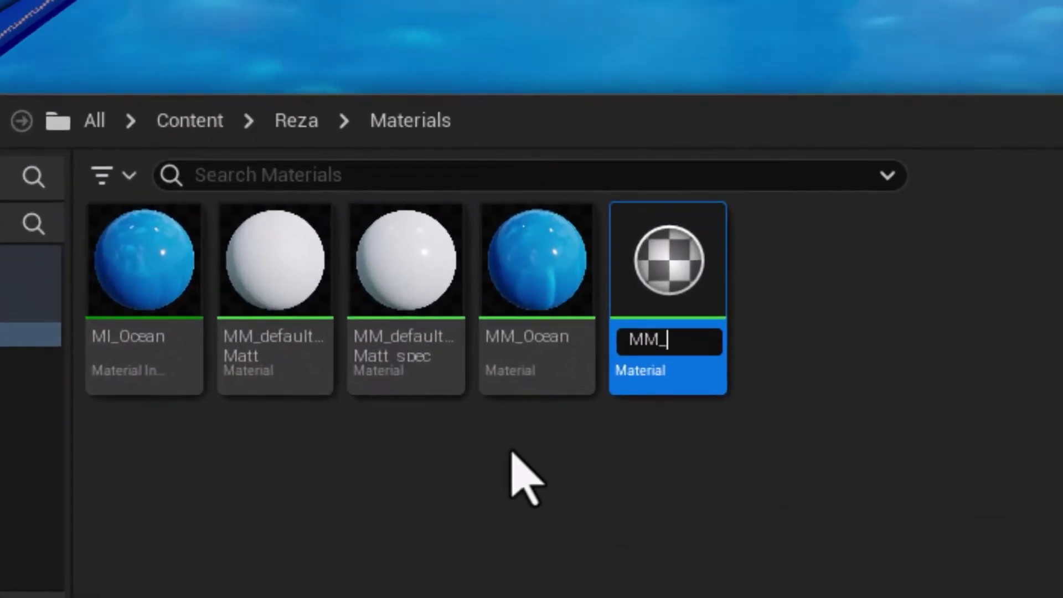
text(Water))
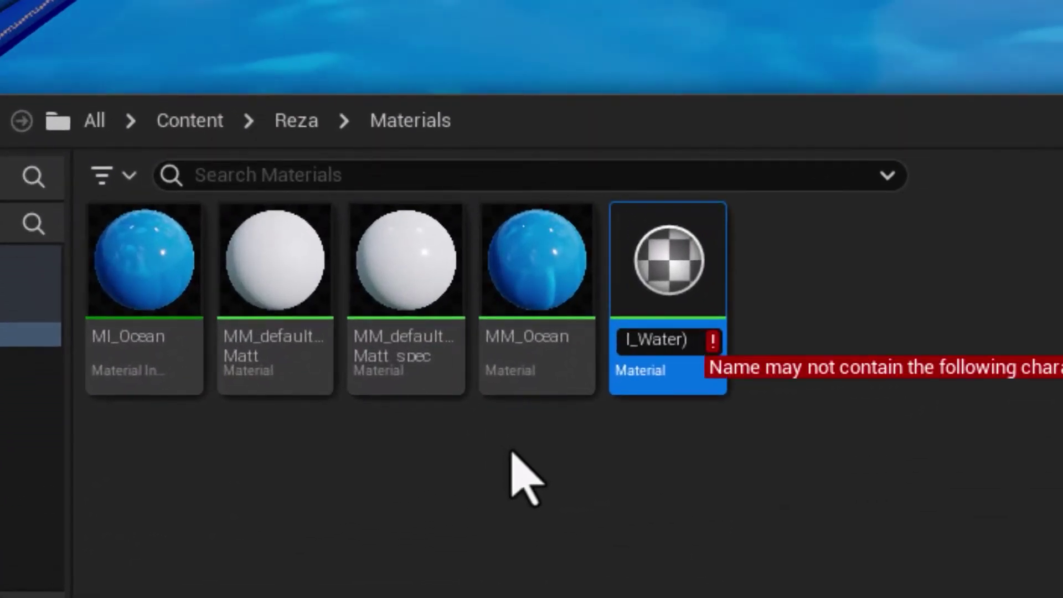
key(BackSpace)
text(_Translucent)
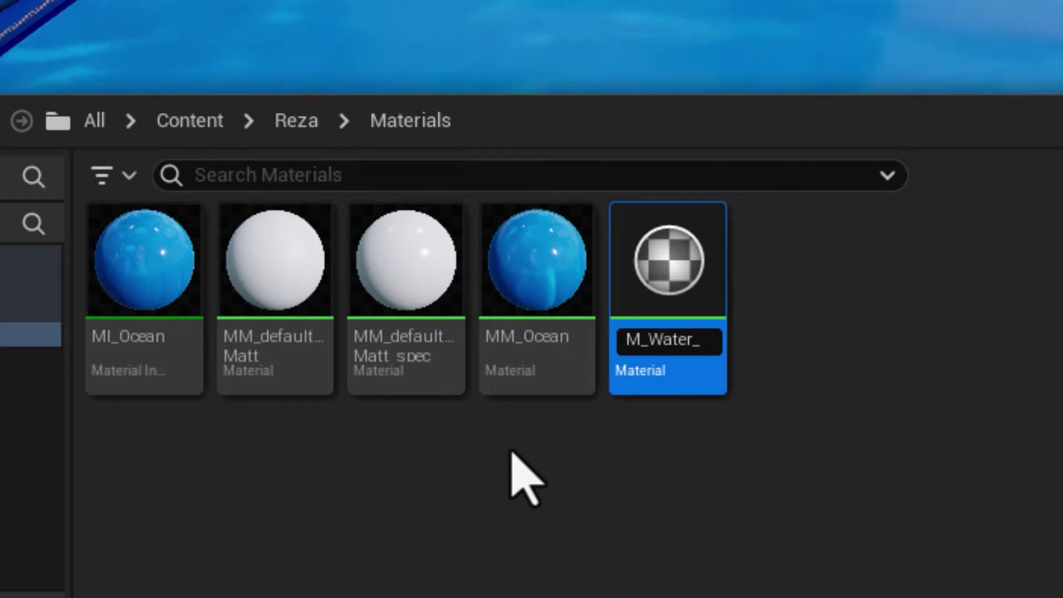
key(Return)
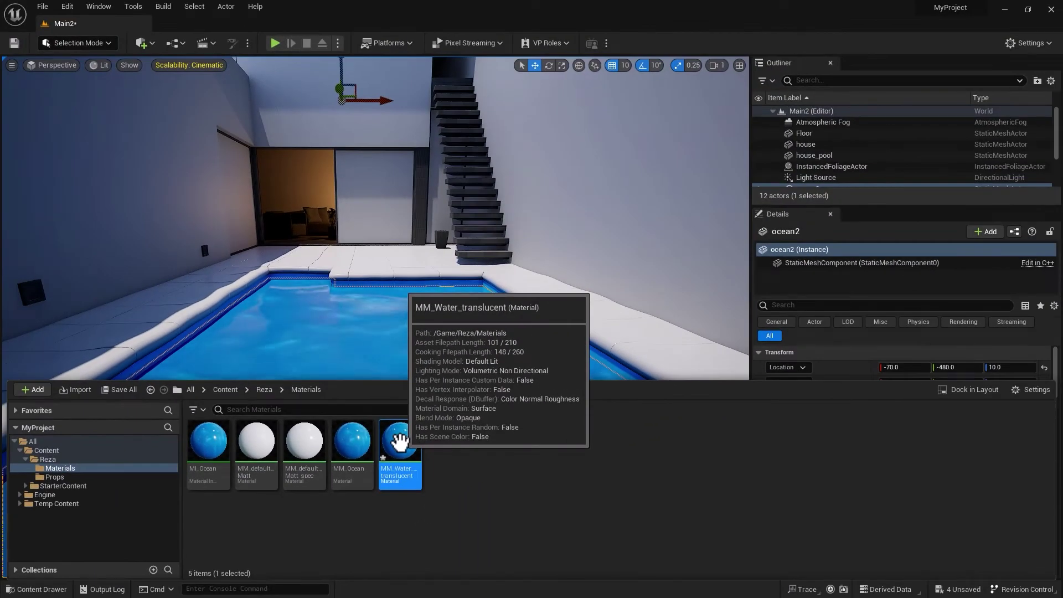
Step: Open the MM_Water_translucent material for editing and look over its whole node graph
double_click(399, 441)
right_drag(415, 453, 756, 391)
scroll(460, 441, down, 1)
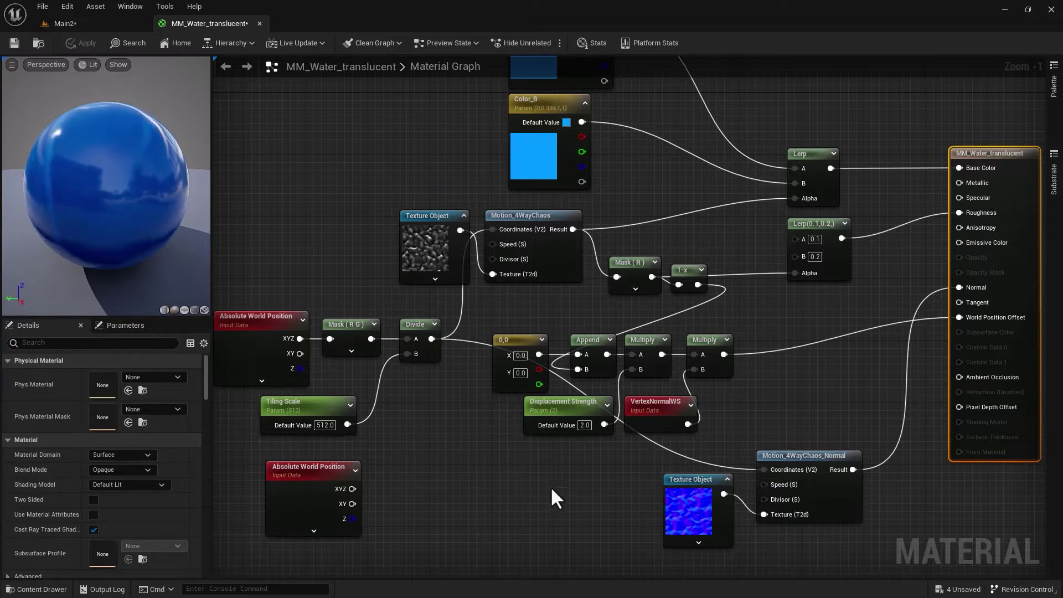
scroll(546, 488, down, 2)
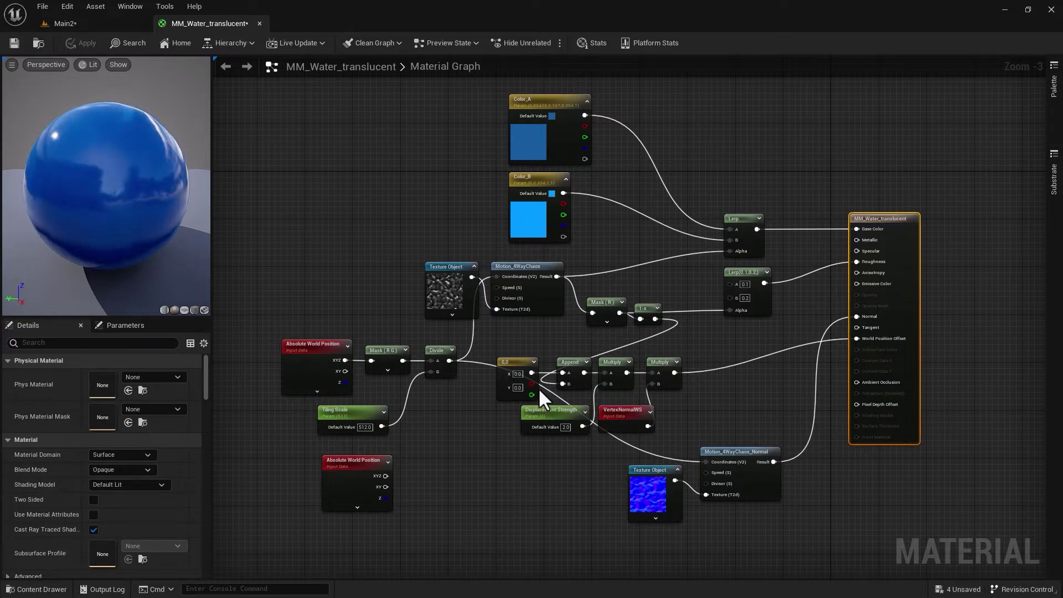
scroll(770, 403, up, 3)
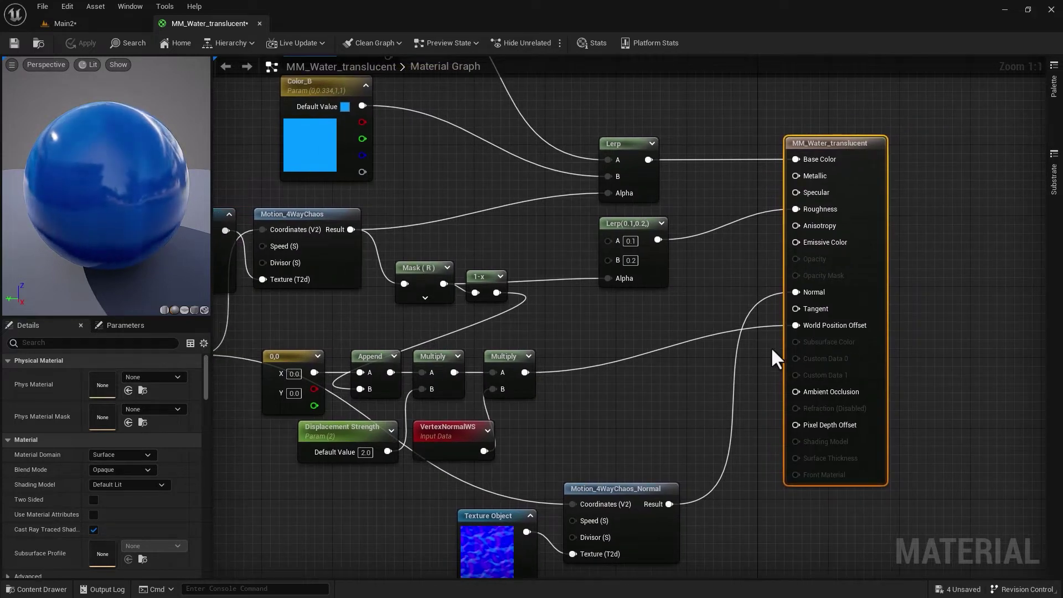
Step: Disconnect World Position Offset on the material output and delete the displacement nodes, from the 0,0 constant to VertexNormalWS
mouse_move(788, 326)
mouse_down()
mouse_move(762, 325)
mouse_move(773, 327)
mouse_up()
alt+click(778, 326)
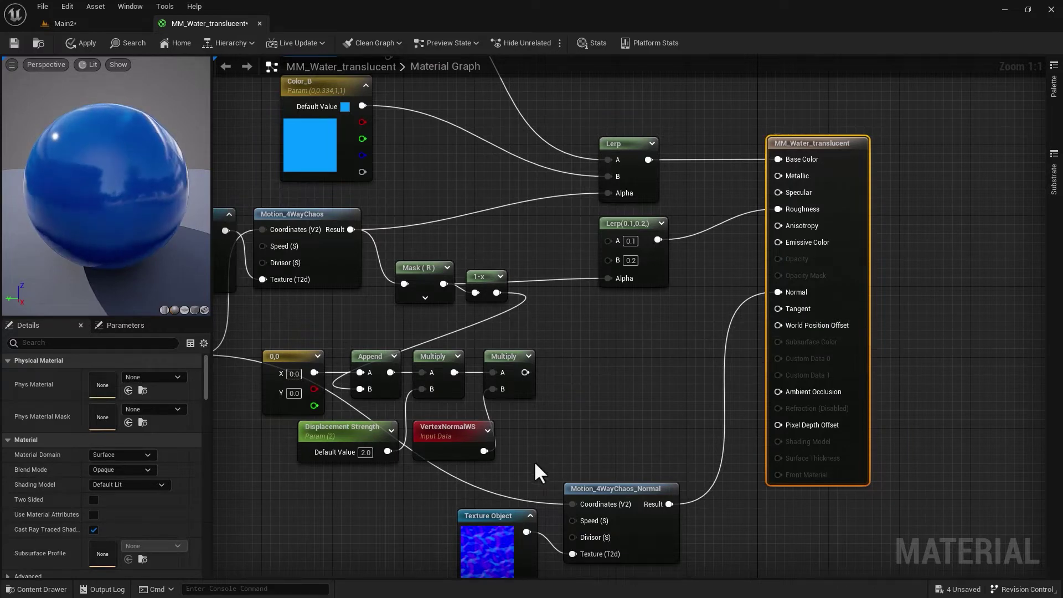
scroll(533, 468, down, 2)
drag(636, 441, 357, 326)
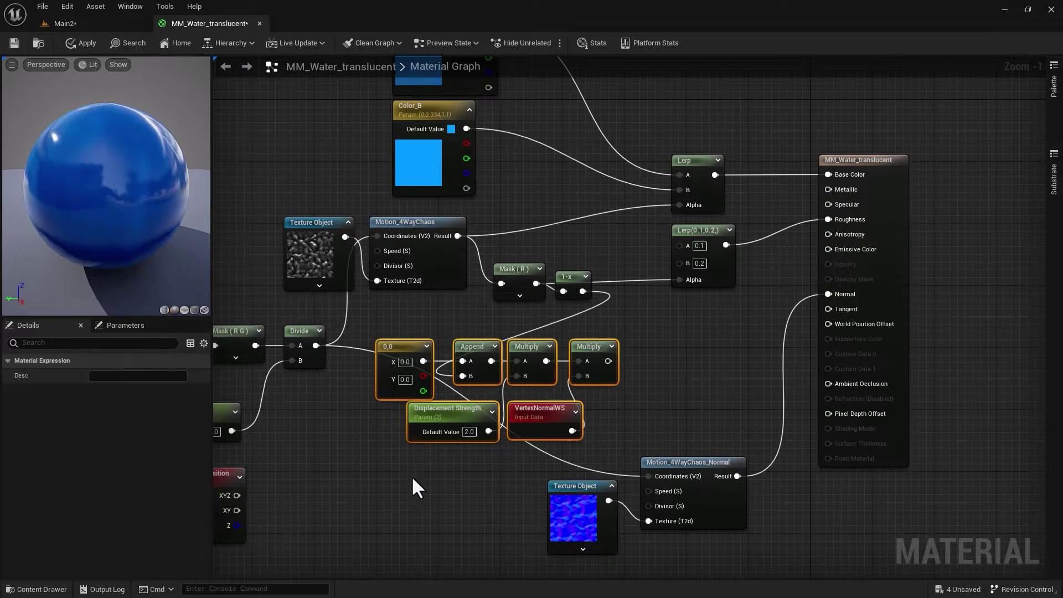
key(Delete)
Step: Delete the unconnected Absolute World Position node below the Tiling Scale parameter
right_drag(407, 480, 576, 418)
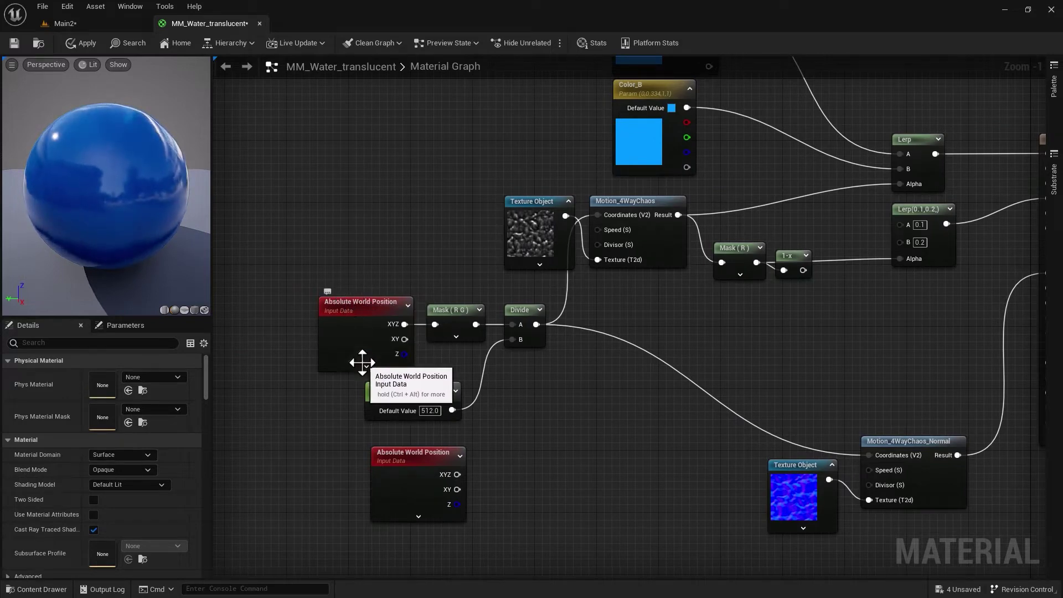
right_drag(686, 513, 591, 463)
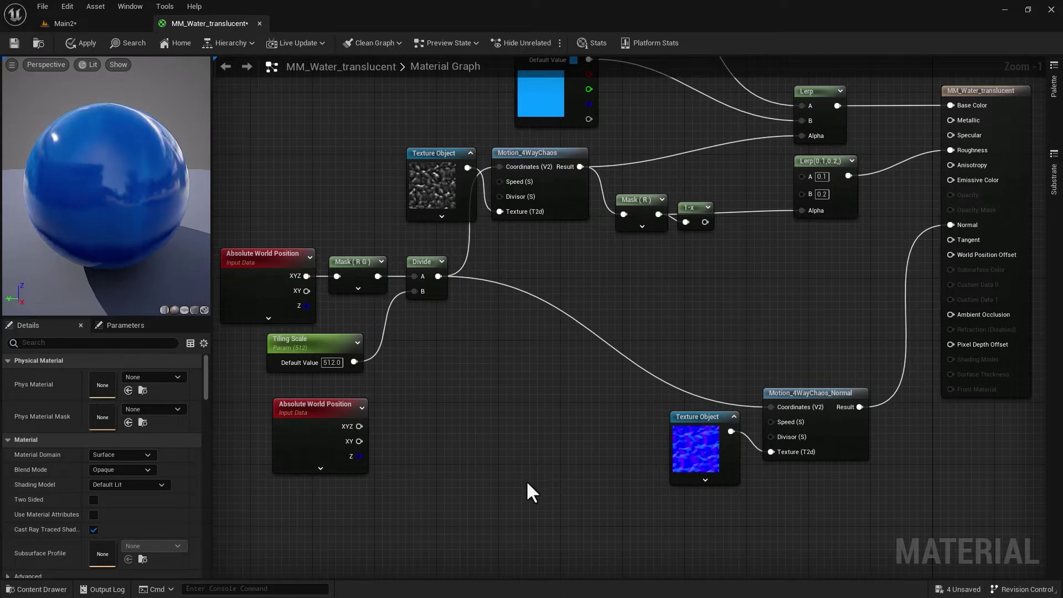
click(313, 419)
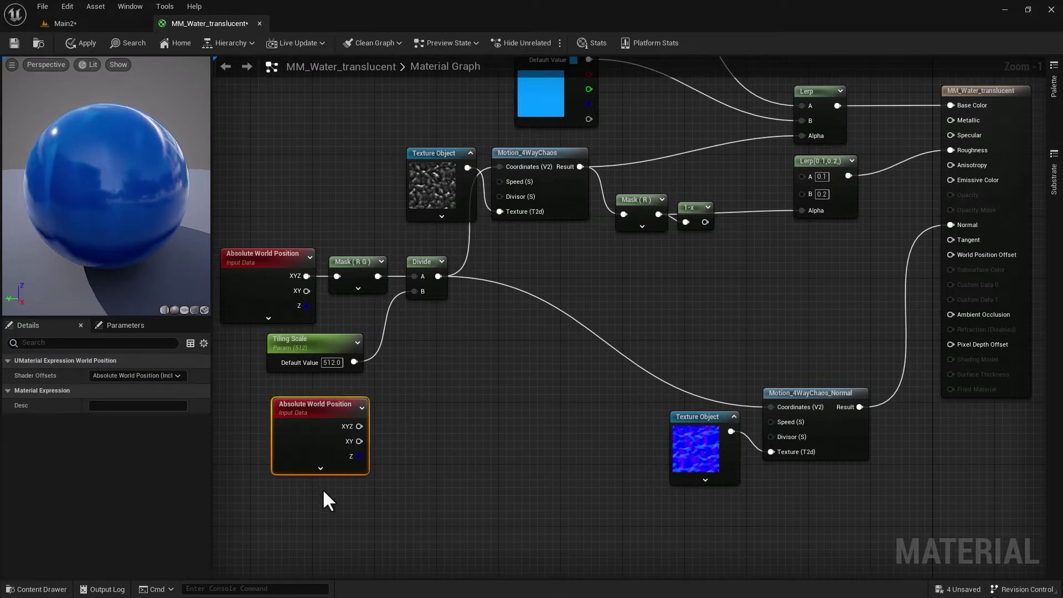
key(Delete)
Step: Move the color and roughness nodes, from Color_A to the Lerp nodes, higher in the graph as one group
scroll(901, 515, down, 2)
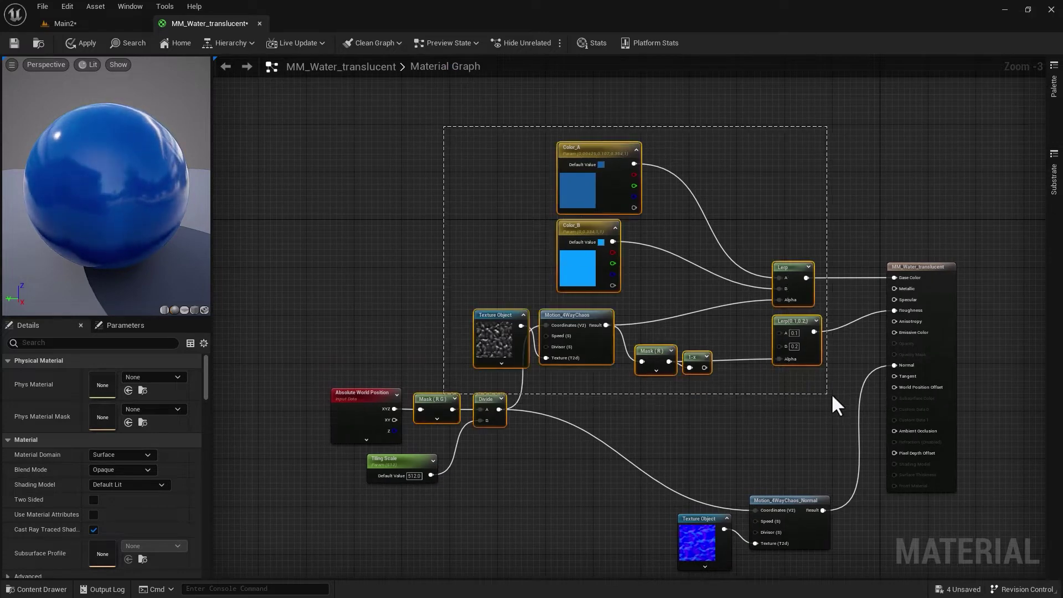
drag(836, 373, 836, 375)
drag(807, 332, 770, 248)
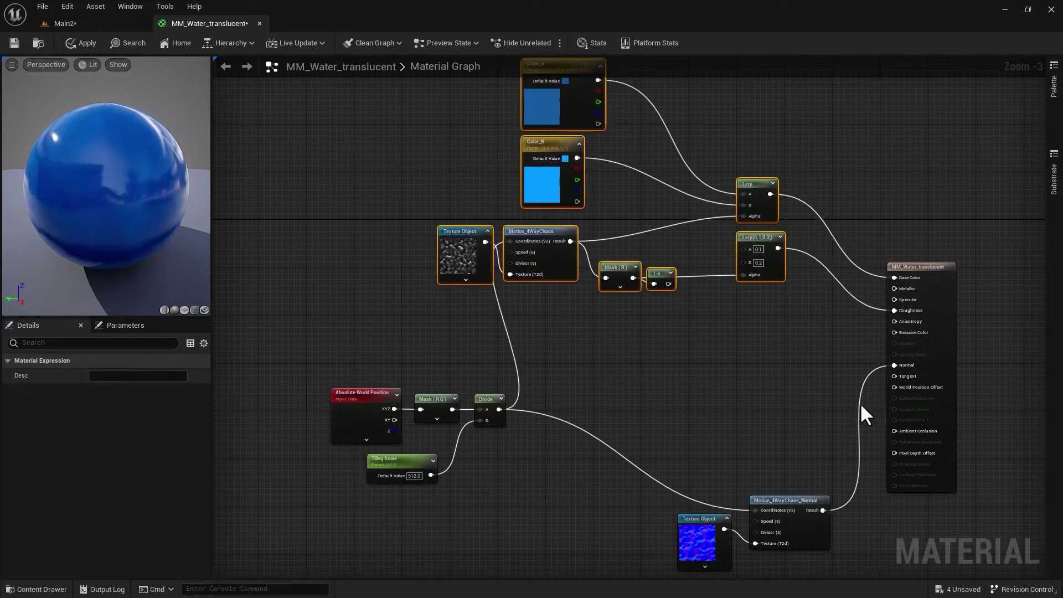
scroll(818, 385, up, 3)
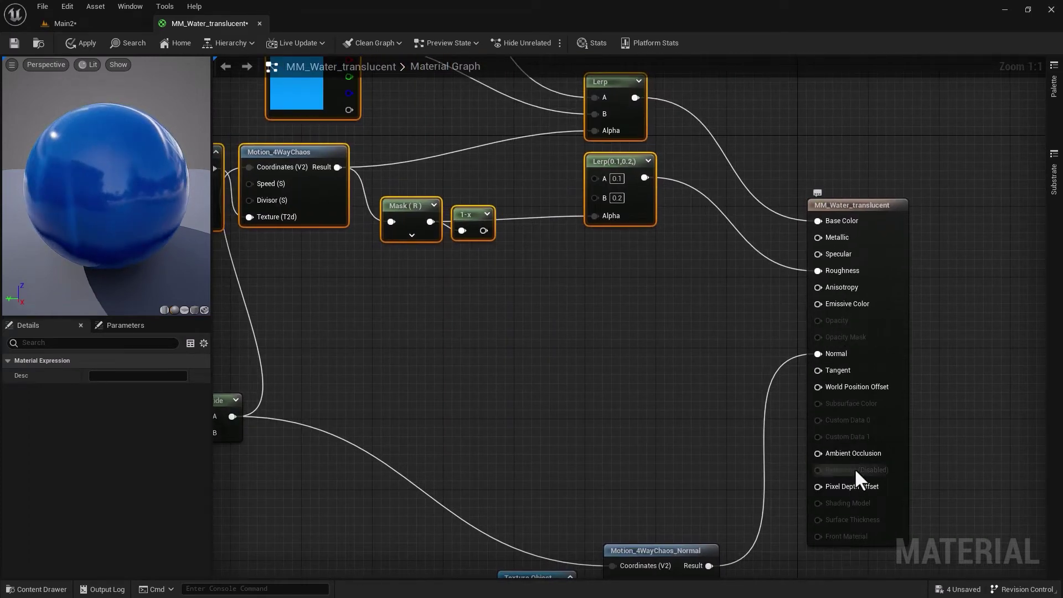
scroll(623, 478, down, 2)
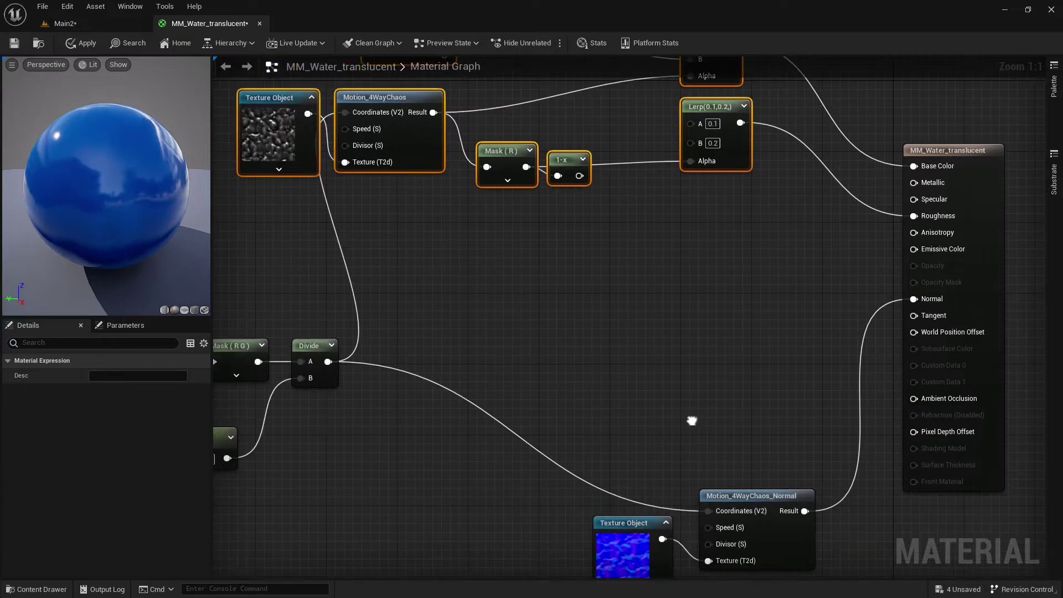
right_drag(558, 493, 606, 484)
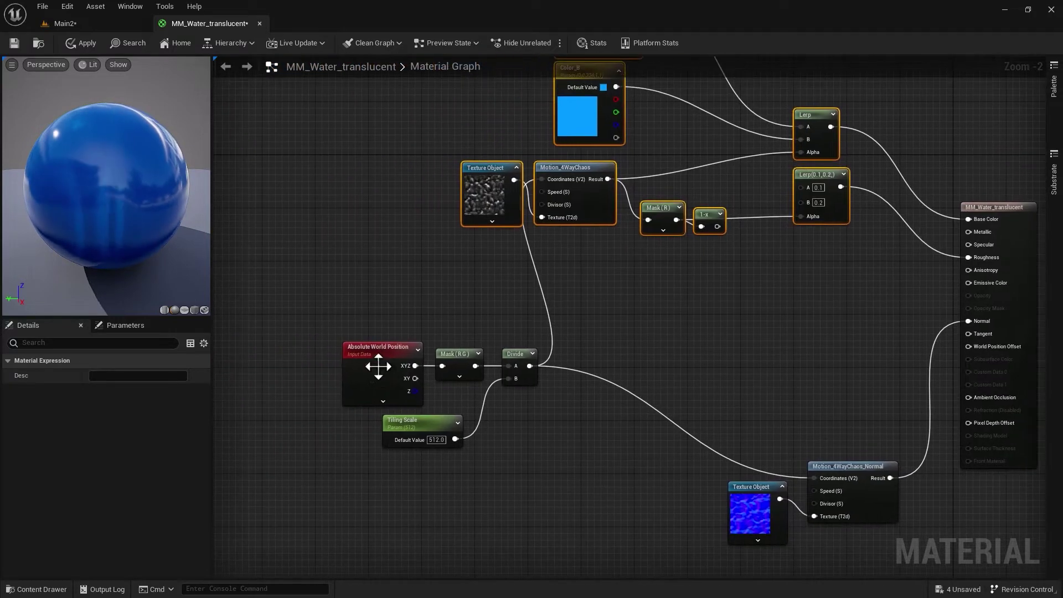
Step: Move the world position tiling nodes farther left and the Motion_4WayChaos_Normal nodes farther down to free space in the graph
drag(310, 304, 569, 491)
drag(509, 359, 298, 322)
right_drag(563, 527, 490, 421)
drag(611, 329, 835, 531)
right_drag(756, 361, 739, 395)
drag(739, 395, 710, 559)
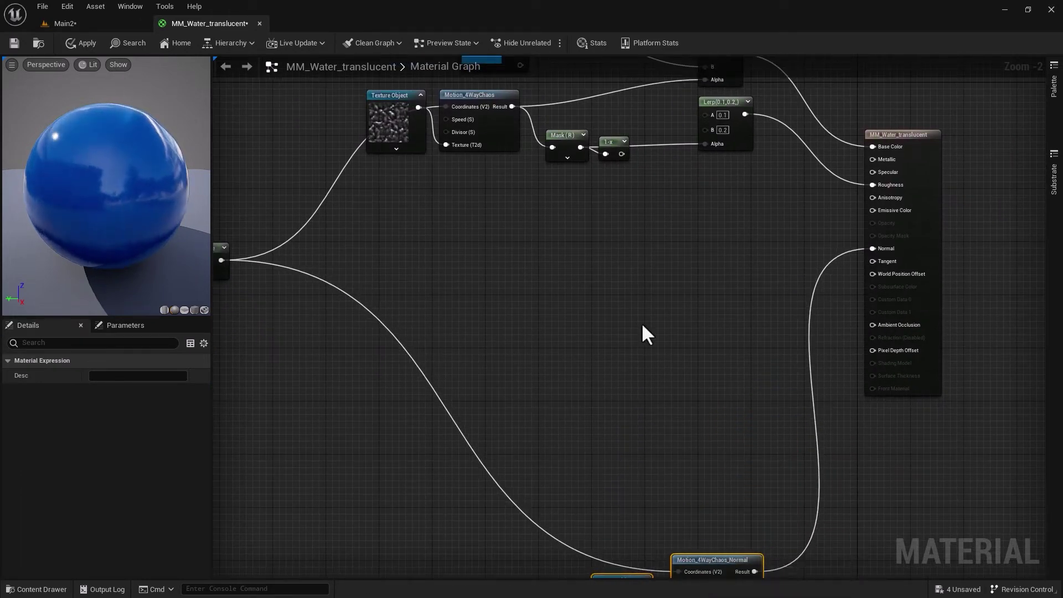
right_drag(641, 325, 660, 479)
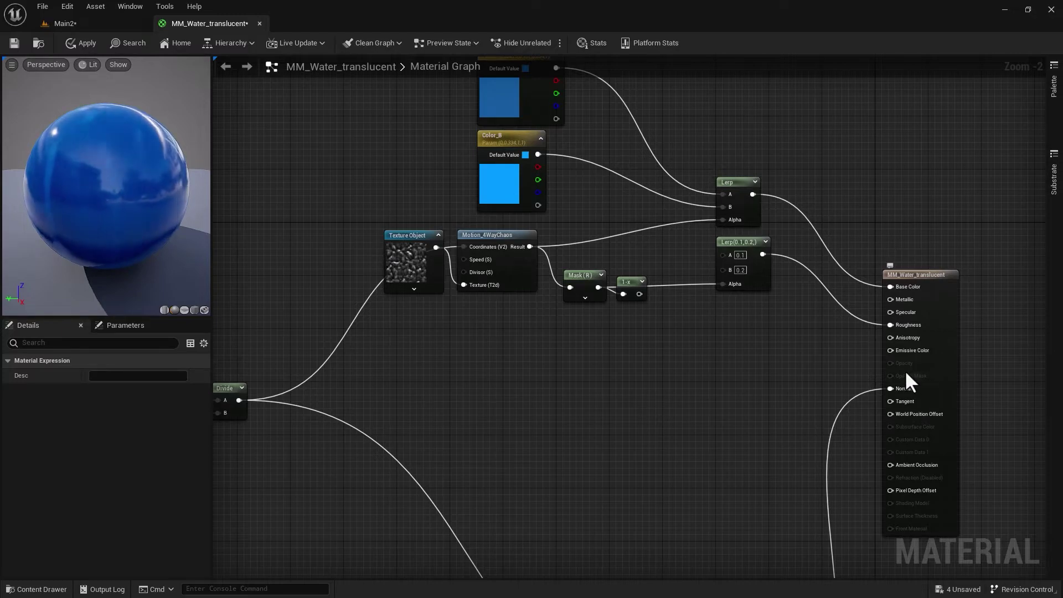
Step: Set the Blend Mode of the MM_Water_translucent material to Translucent
click(932, 348)
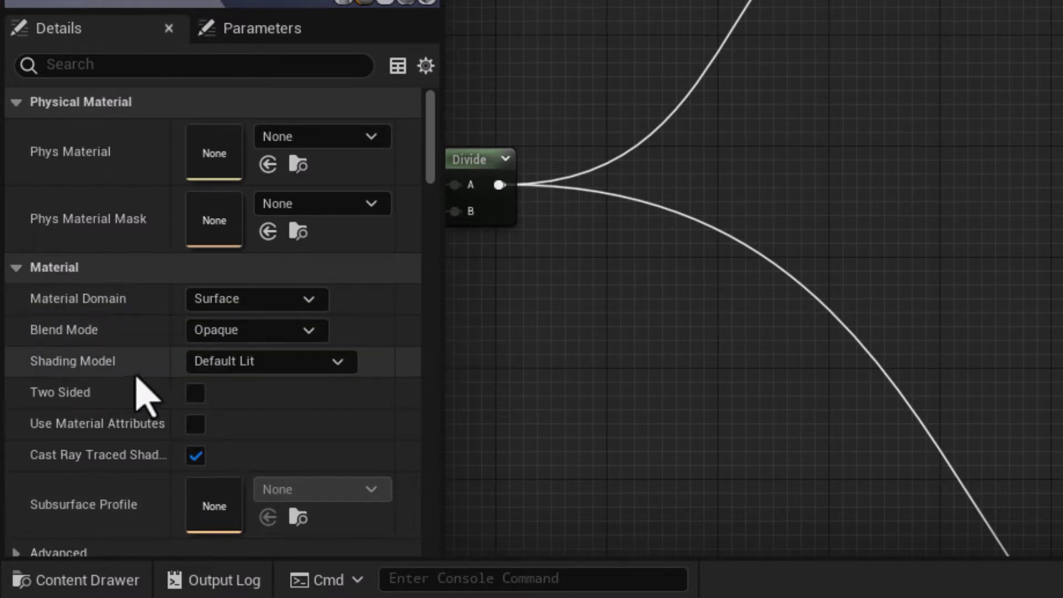
click(249, 331)
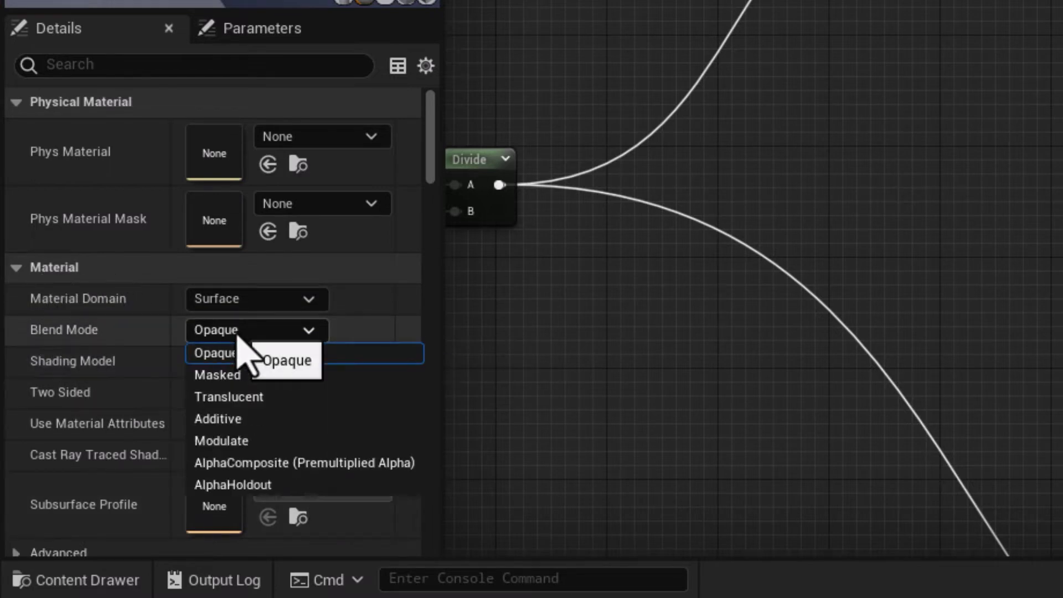
click(245, 399)
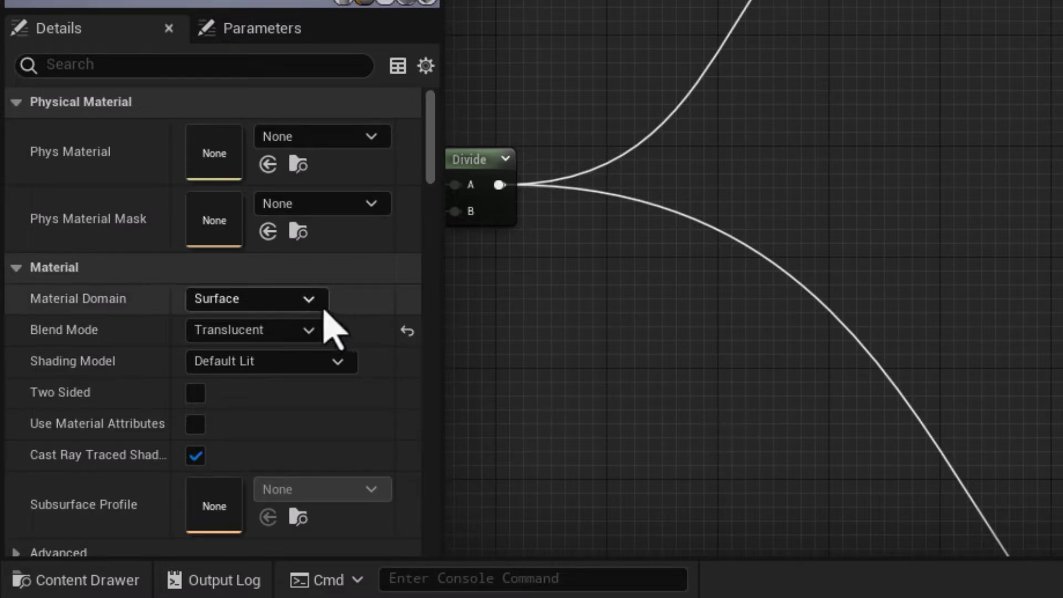
Step: Set the material's translucency Lighting Mode to Surface TranslucencyVolume
scroll(325, 312, down, 10)
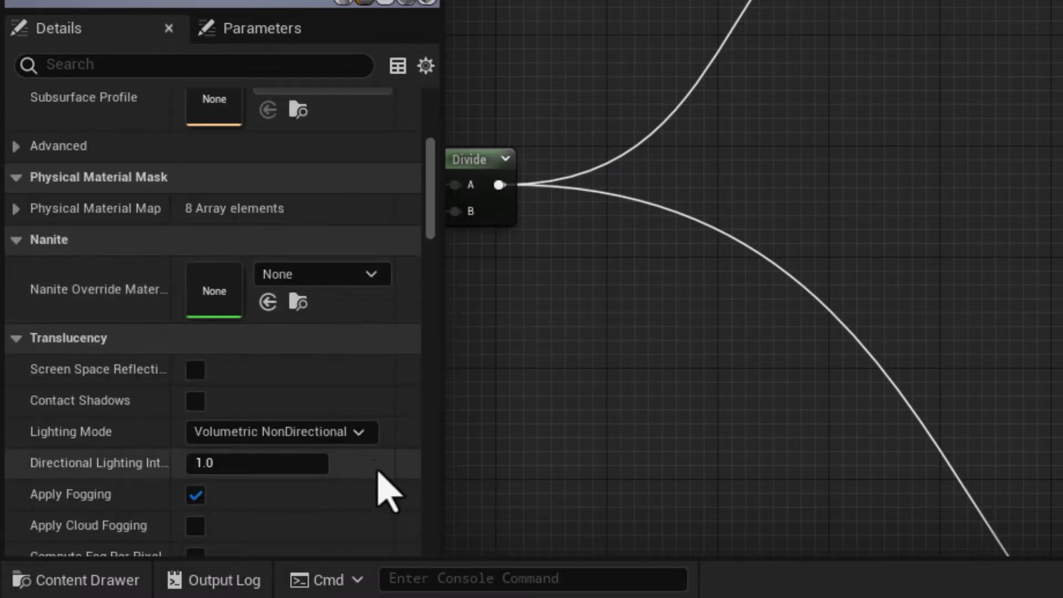
mouse_move(69, 434)
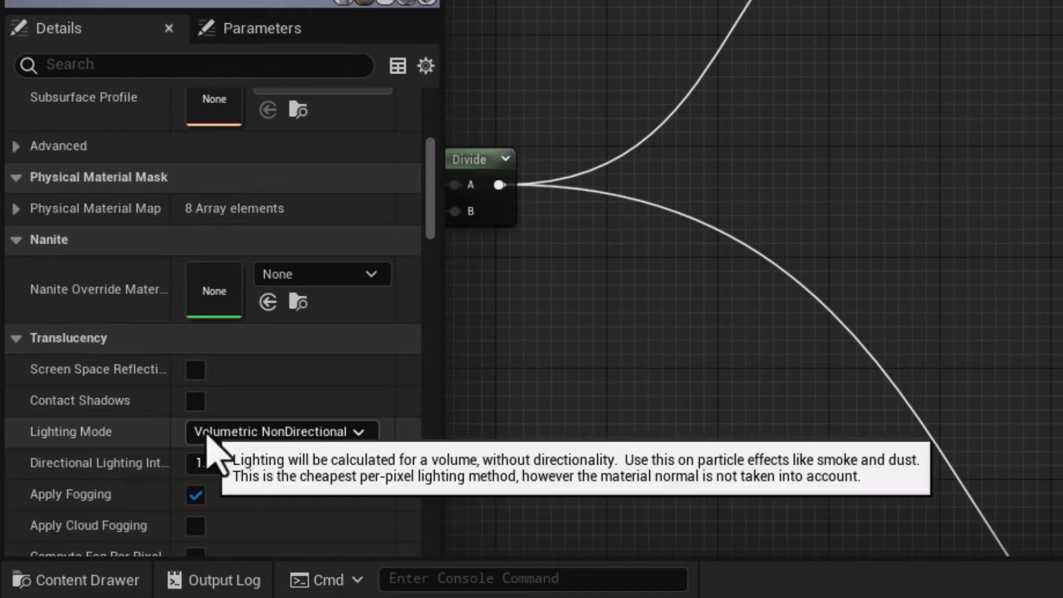
click(356, 434)
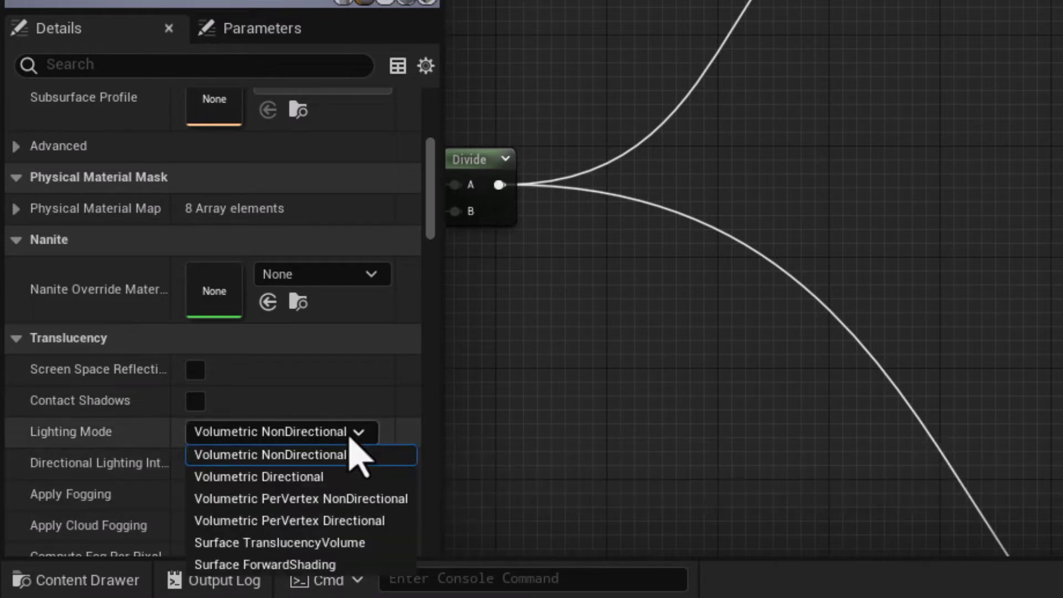
click(369, 545)
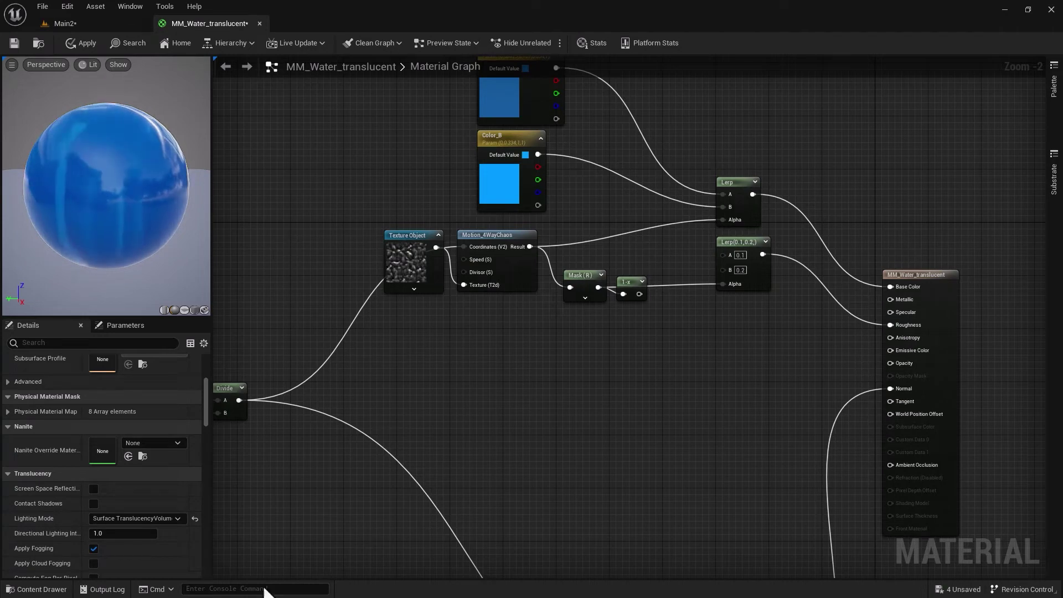
Step: Filter the MM_Water_translucent material's details for "ref" and enable High Quality Reflections under Forward Shading
right_drag(669, 455, 623, 442)
scroll(856, 432, up, 2)
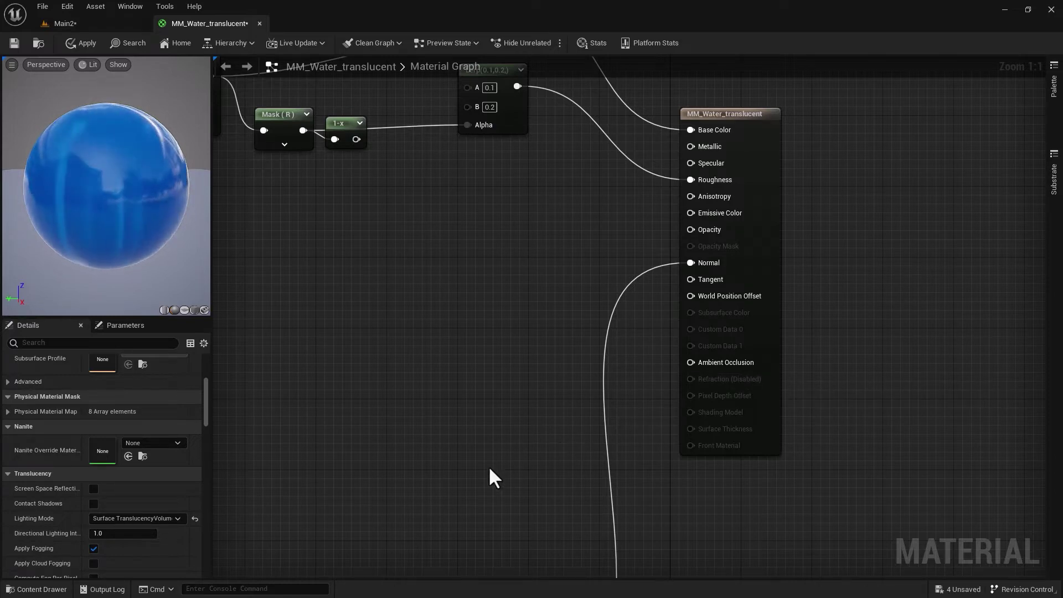
right_drag(338, 381, 509, 541)
click(882, 255)
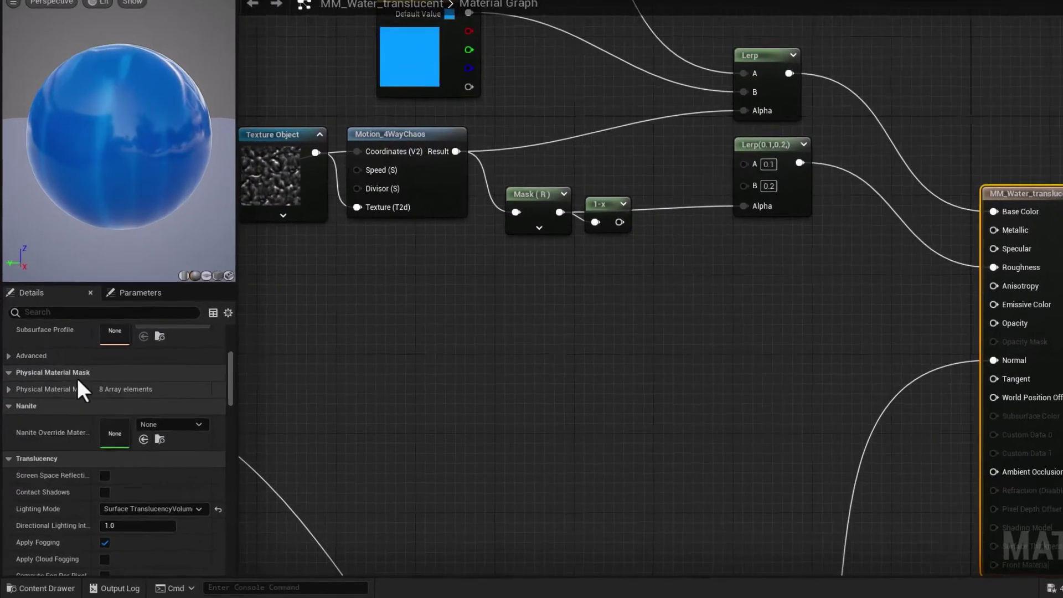
click(62, 312)
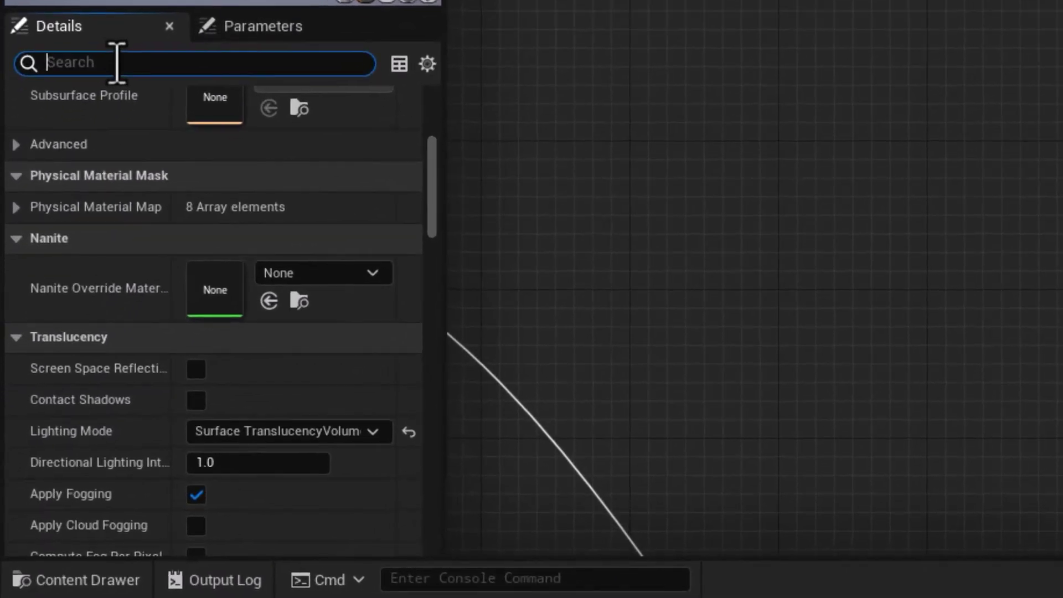
text(ref)
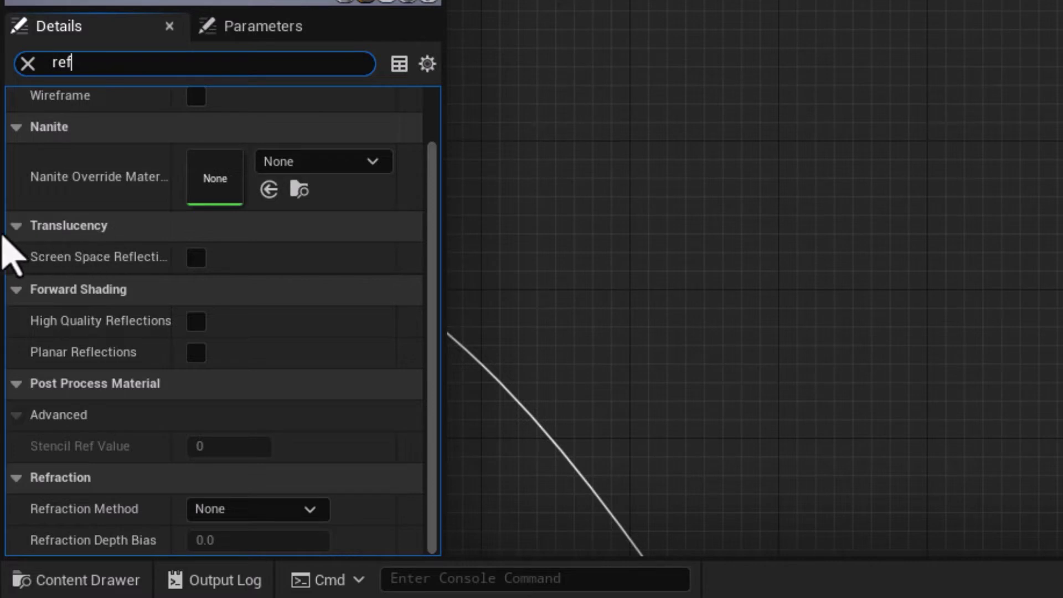
click(10, 227)
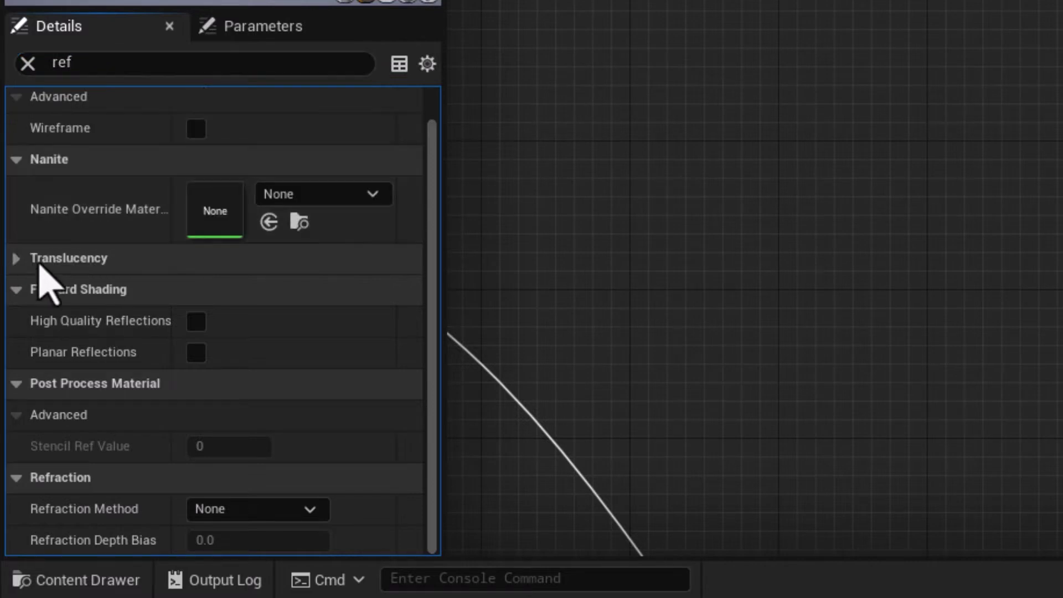
click(196, 322)
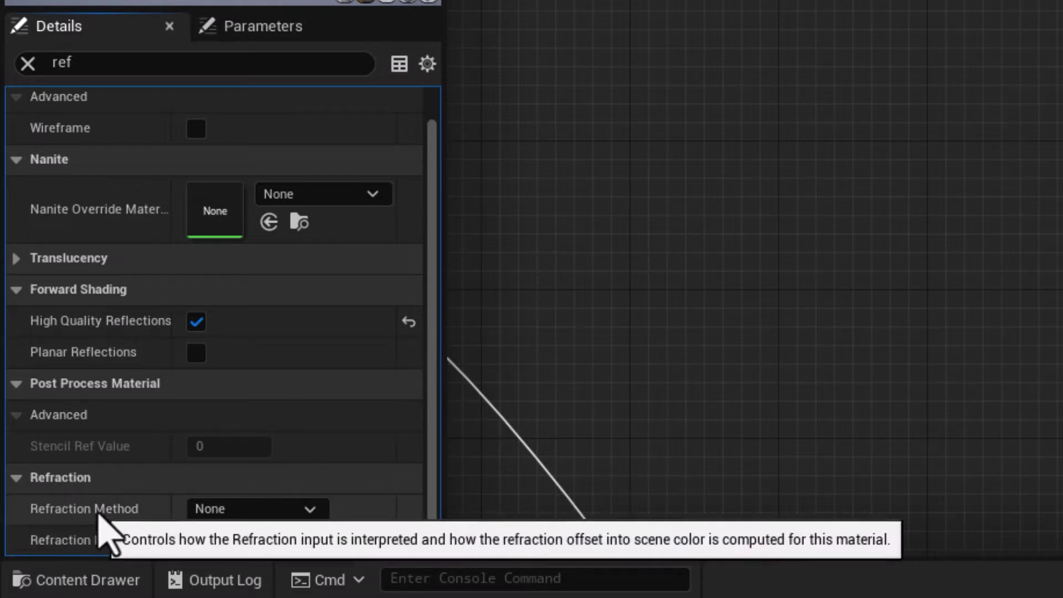
Step: Set the material's Refraction Method to Index Of Refraction
click(244, 515)
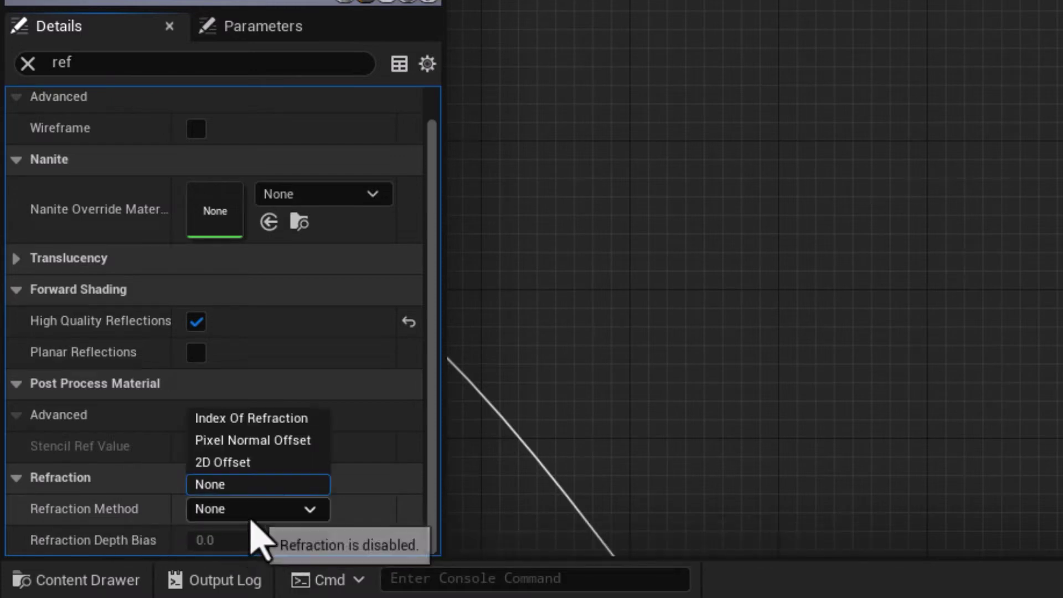
click(244, 422)
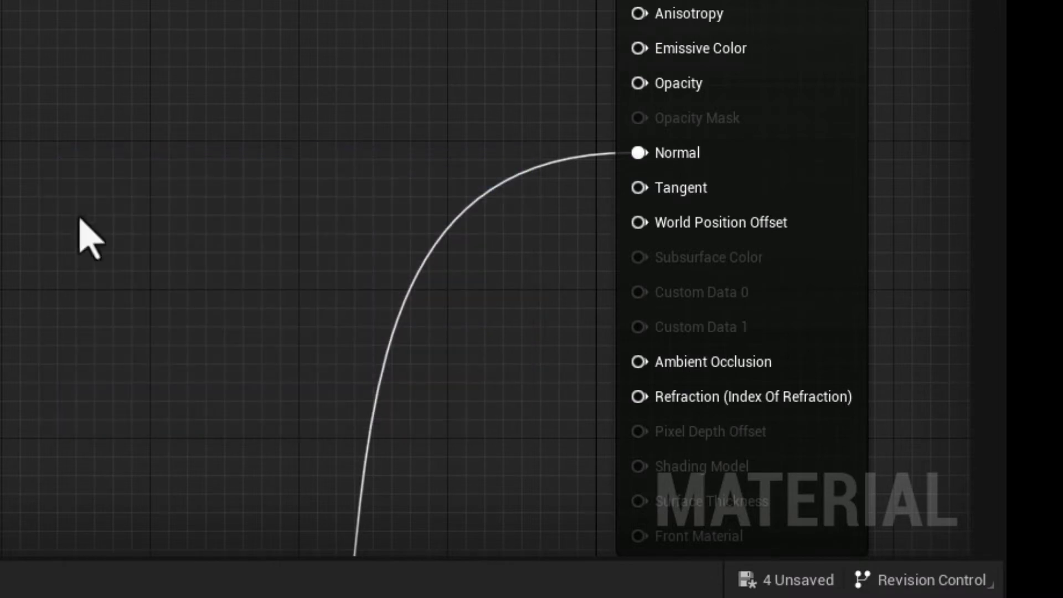
right_drag(463, 124, 101, 0)
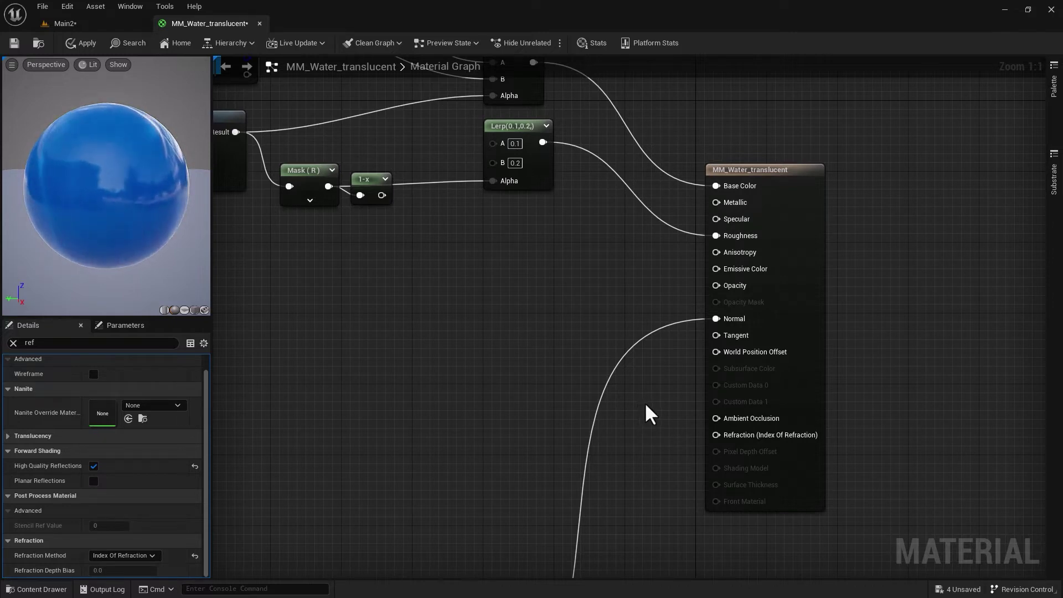
Step: Add a Fresnel node in the free graph space below the Mask and 1-x nodes
scroll(574, 441, down, 2)
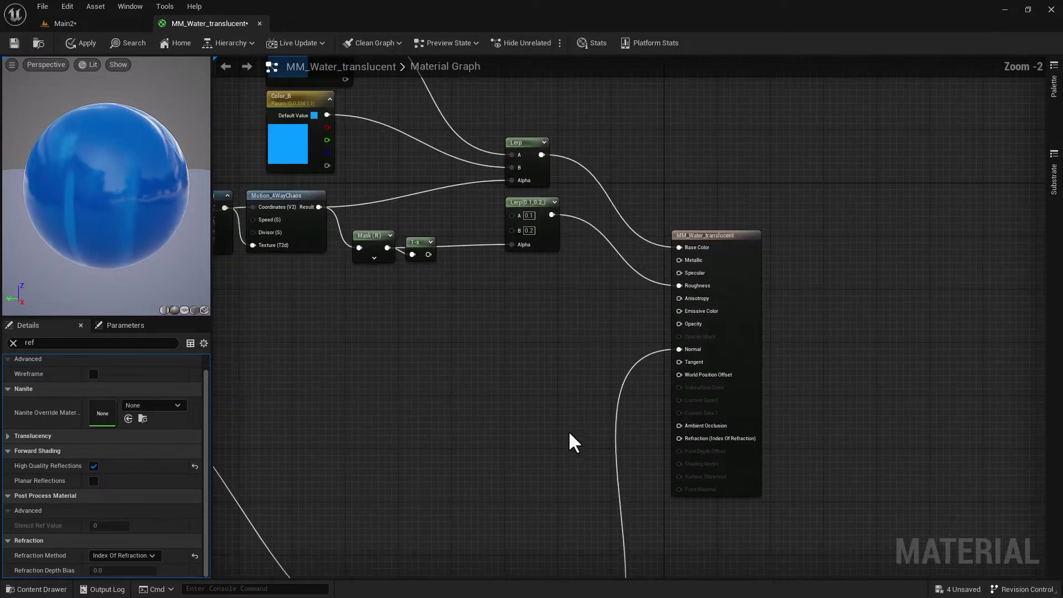
scroll(676, 355, up, 2)
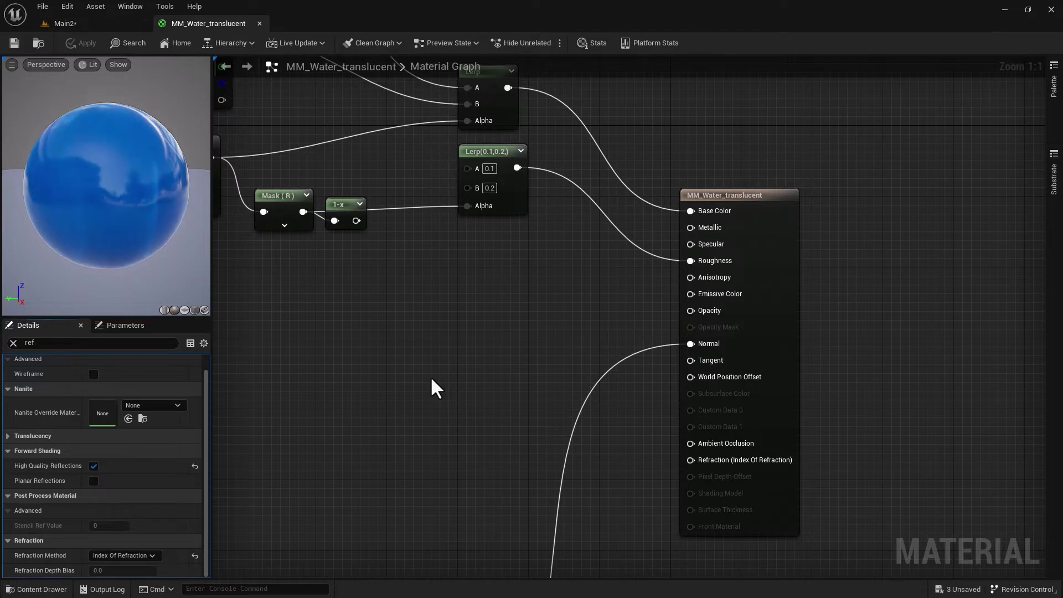
right_click(431, 388)
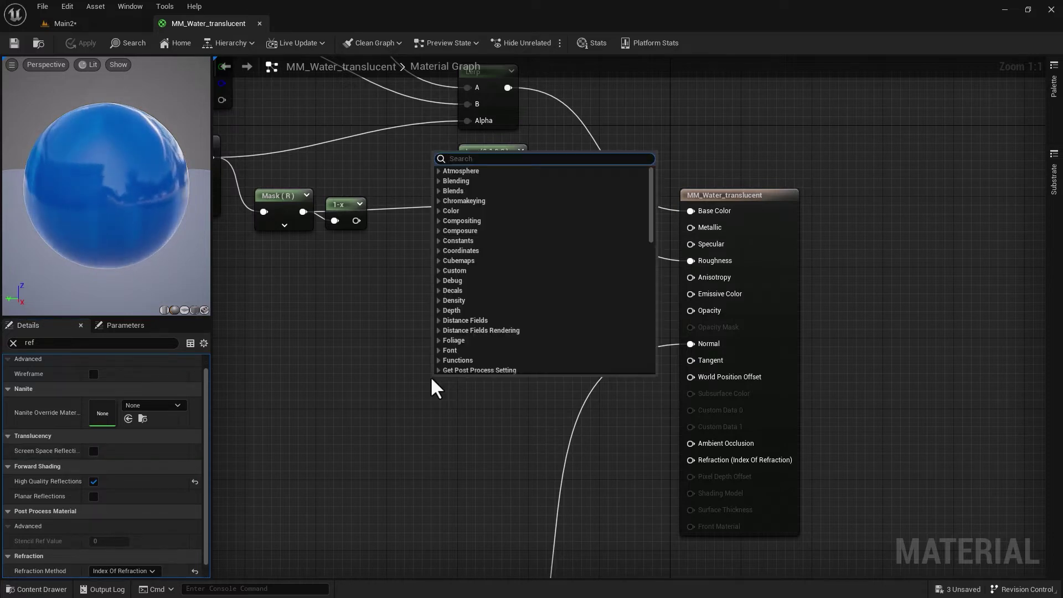
text(fresnel)
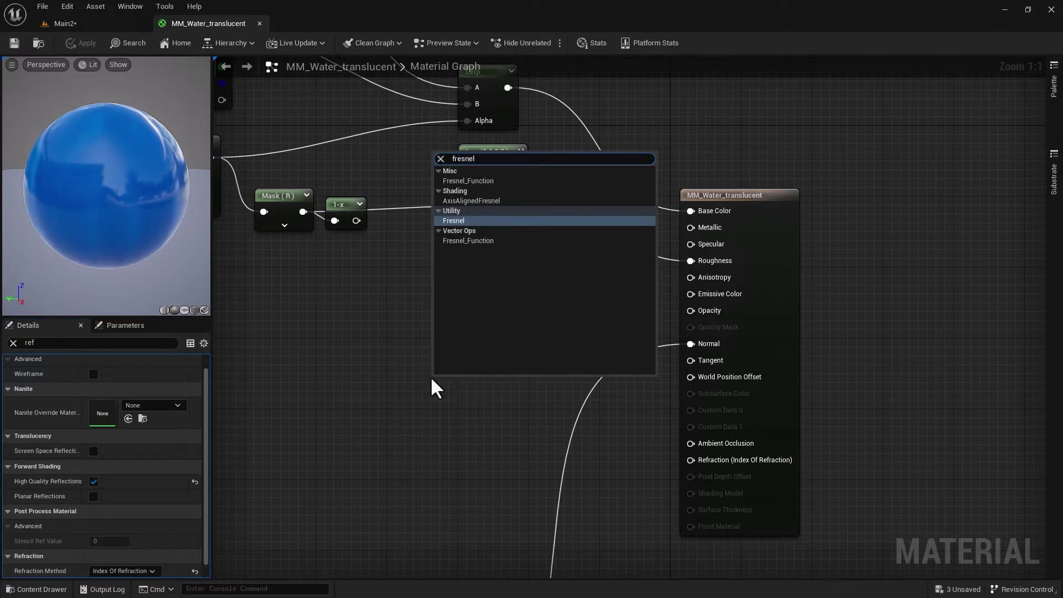
key(Return)
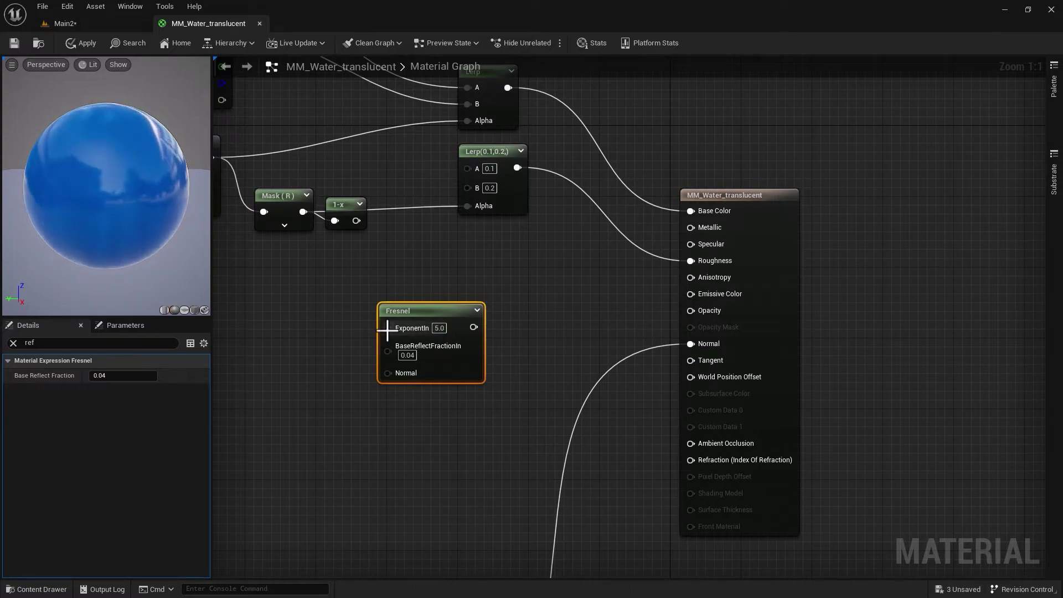
drag(387, 328, 286, 327)
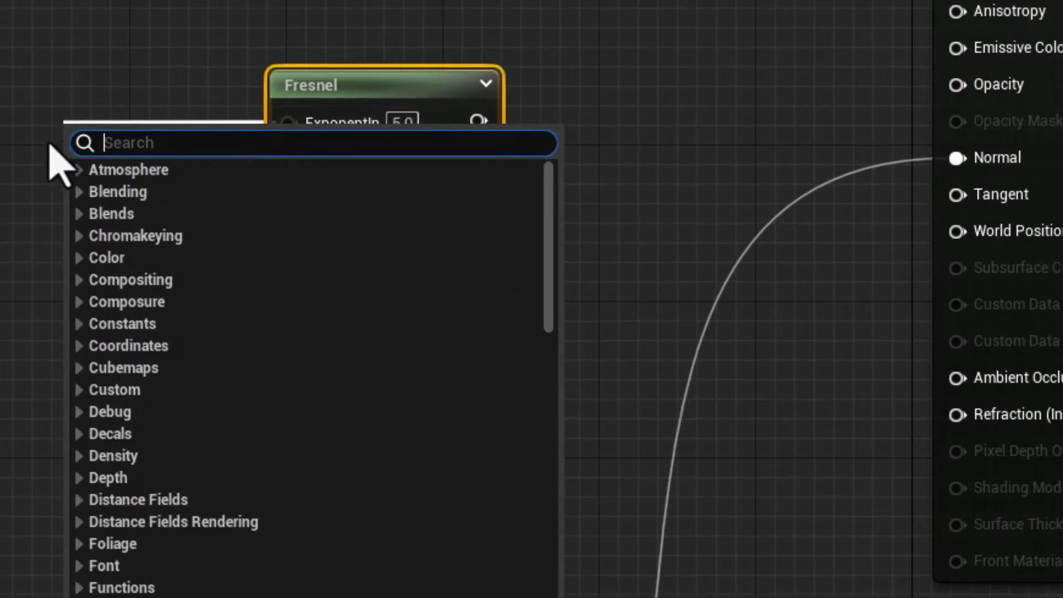
key(Escape)
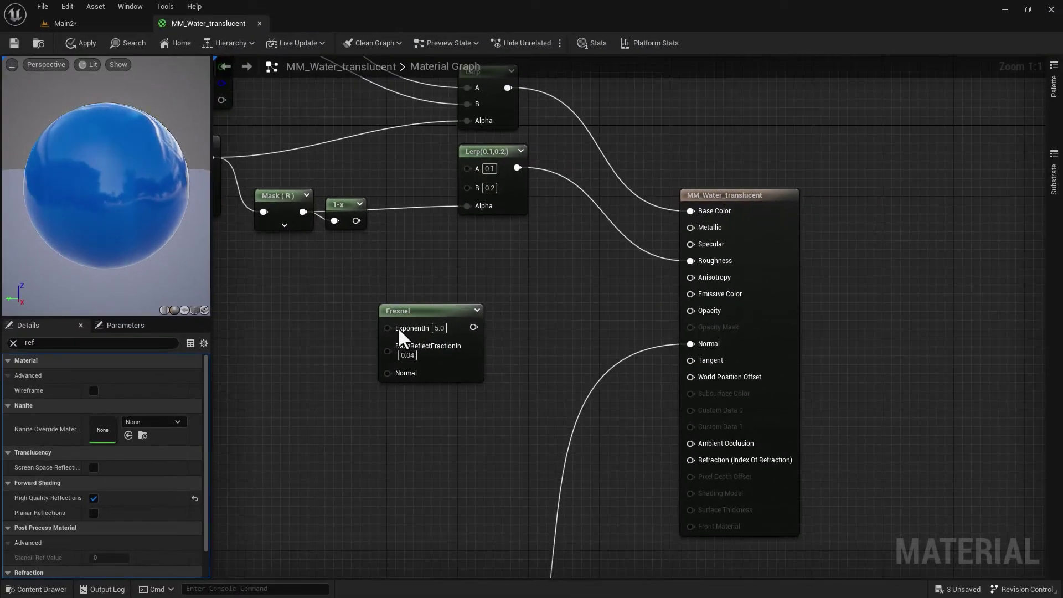
drag(398, 313, 352, 338)
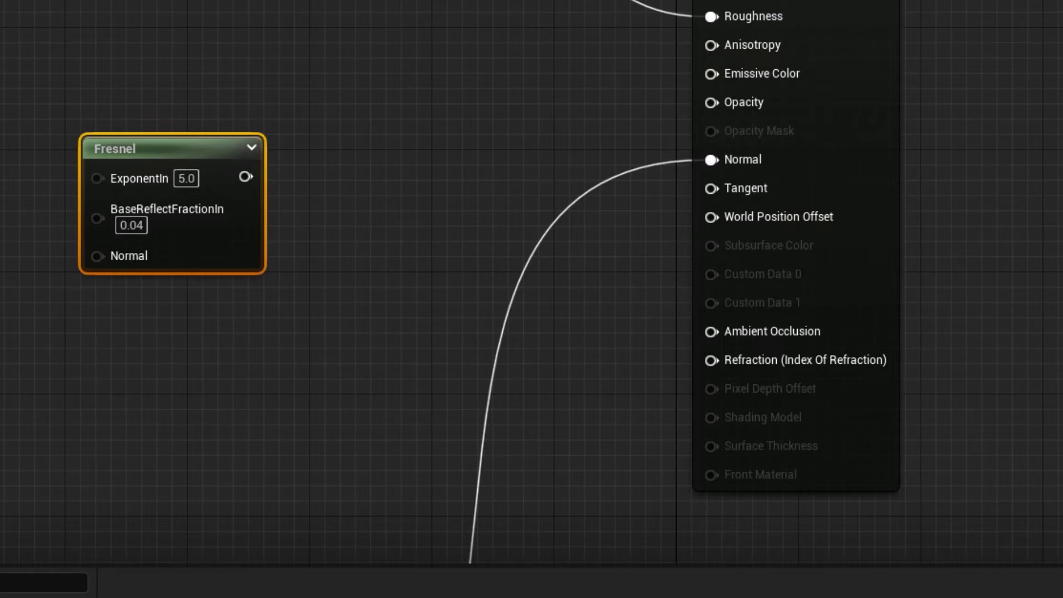
Step: Add a Lerp node beside the Fresnel, feed the Fresnel into its Alpha, and connect its output to the material's Opacity
click(401, 225)
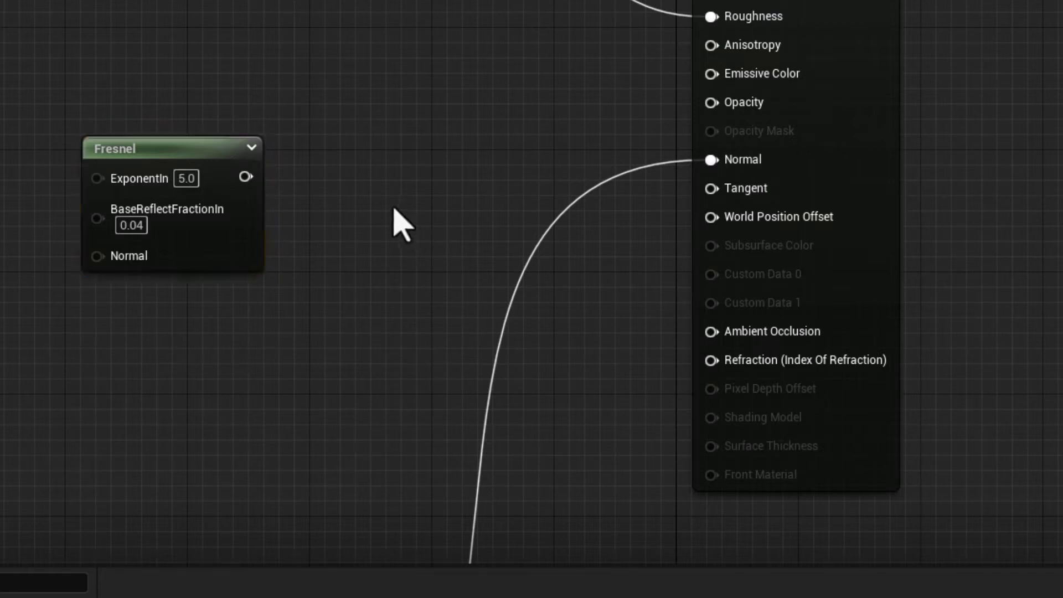
click(388, 191)
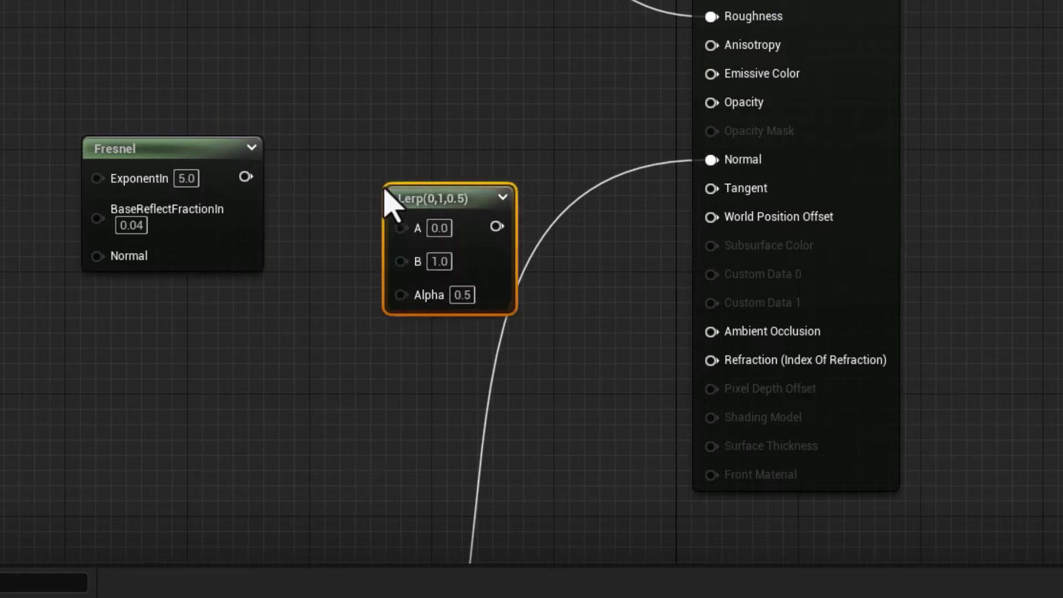
drag(421, 208, 407, 65)
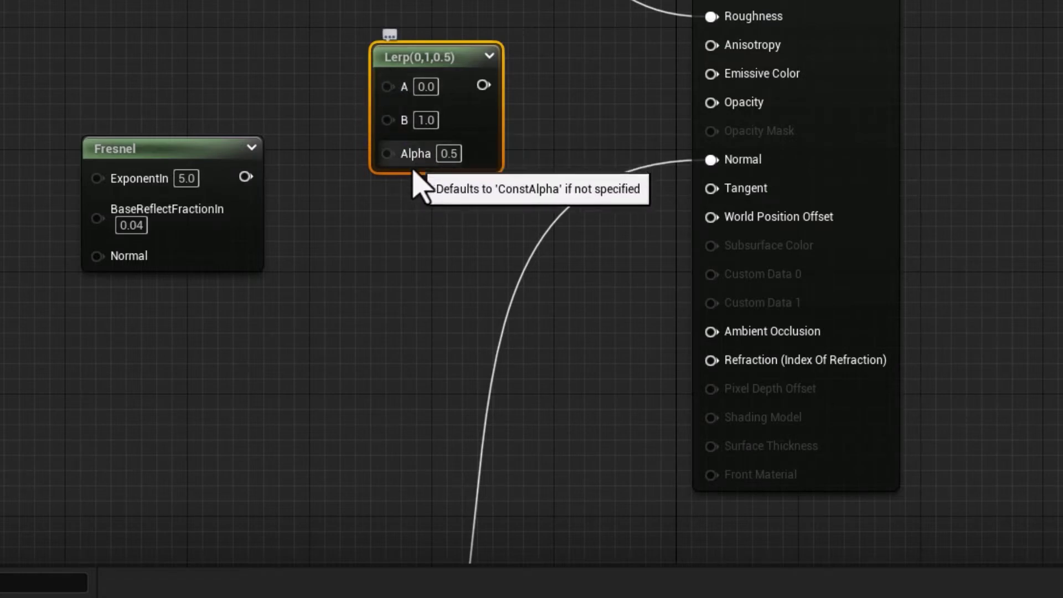
drag(246, 177, 388, 154)
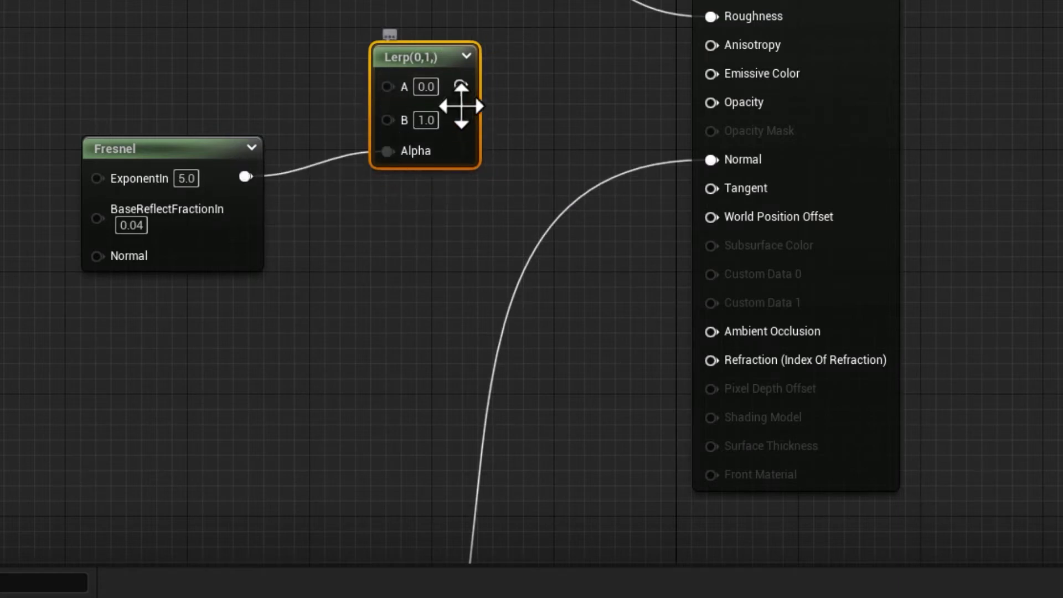
drag(462, 89, 712, 103)
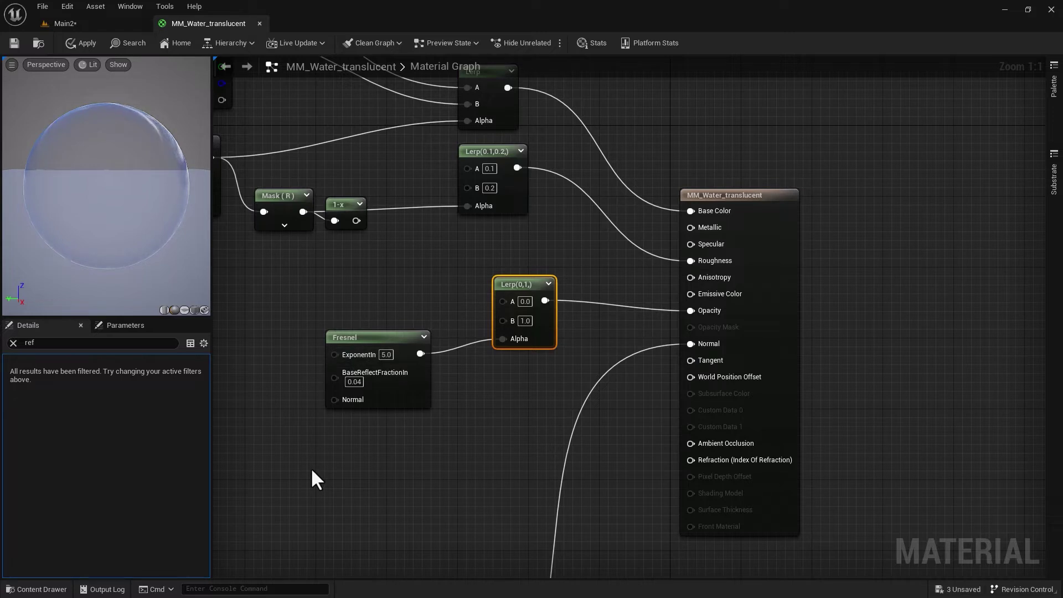
Step: Promote the Fresnel node's ExponentIn input to a parameter named Opacity Fresnel
right_click(352, 358)
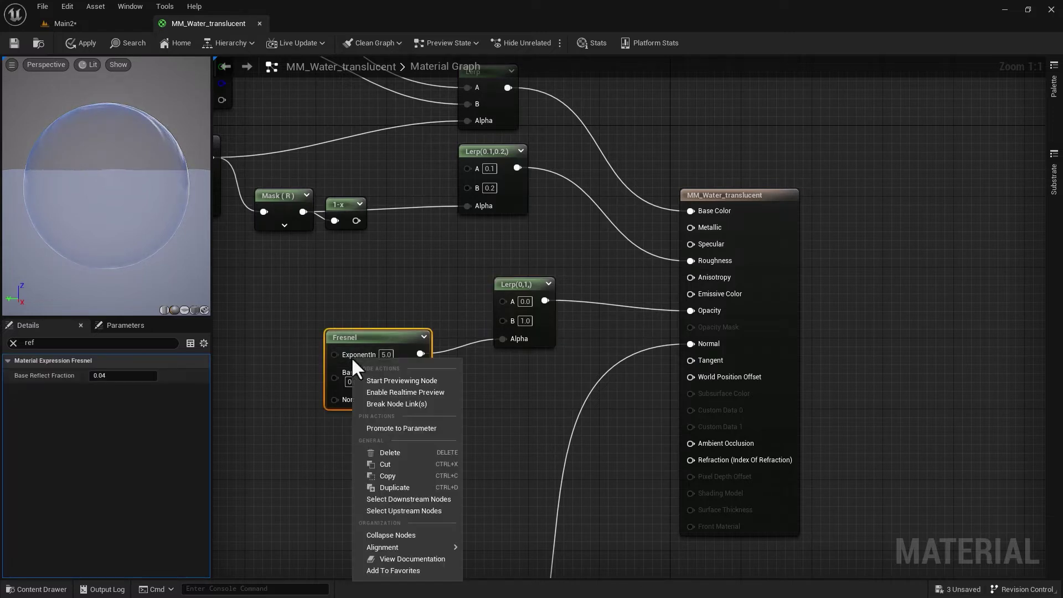
click(380, 429)
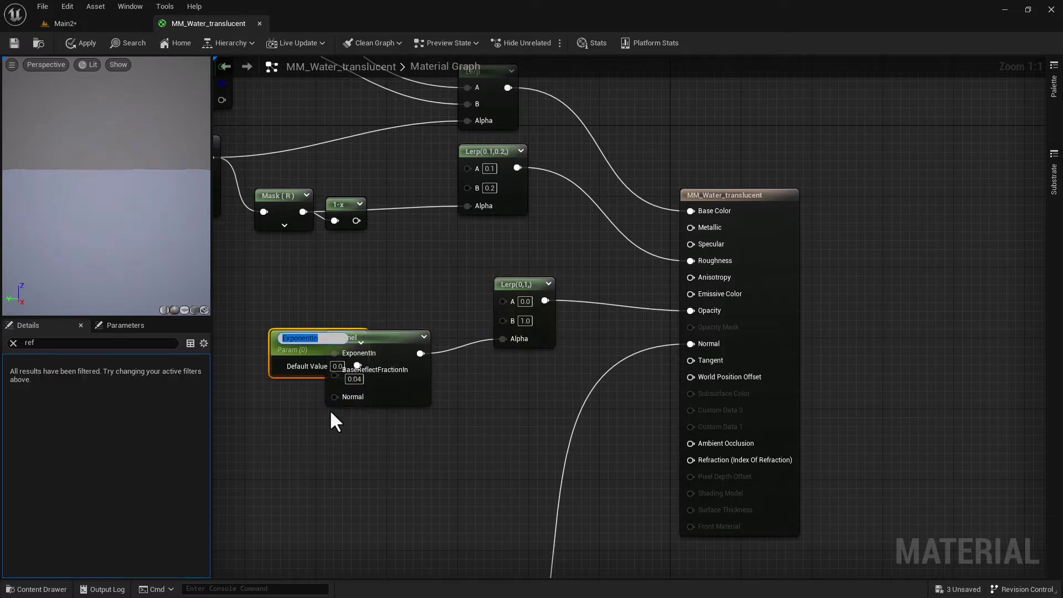
click(13, 343)
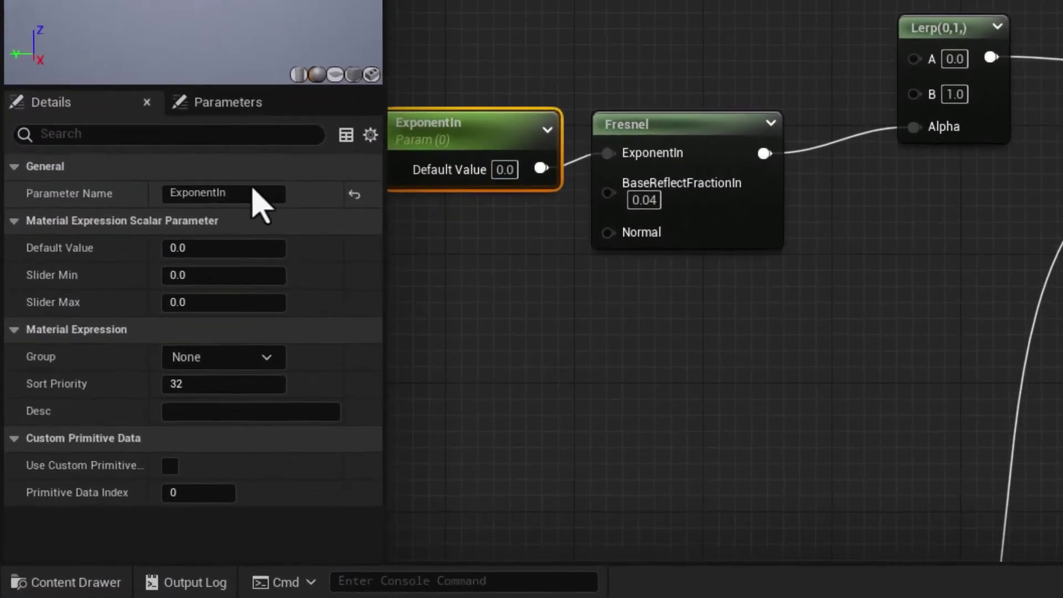
click(133, 375)
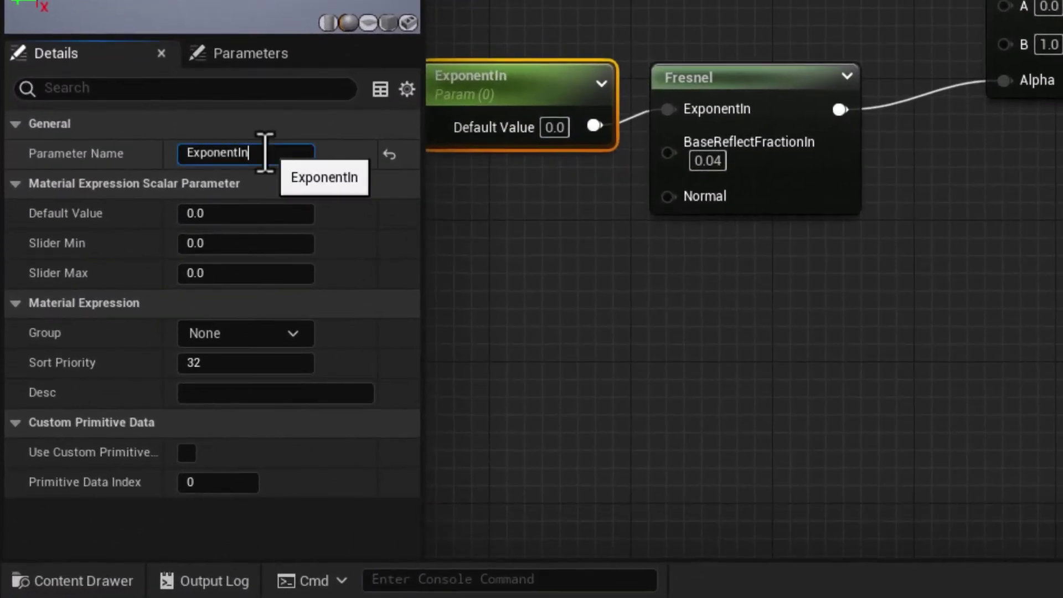
double_click(265, 154)
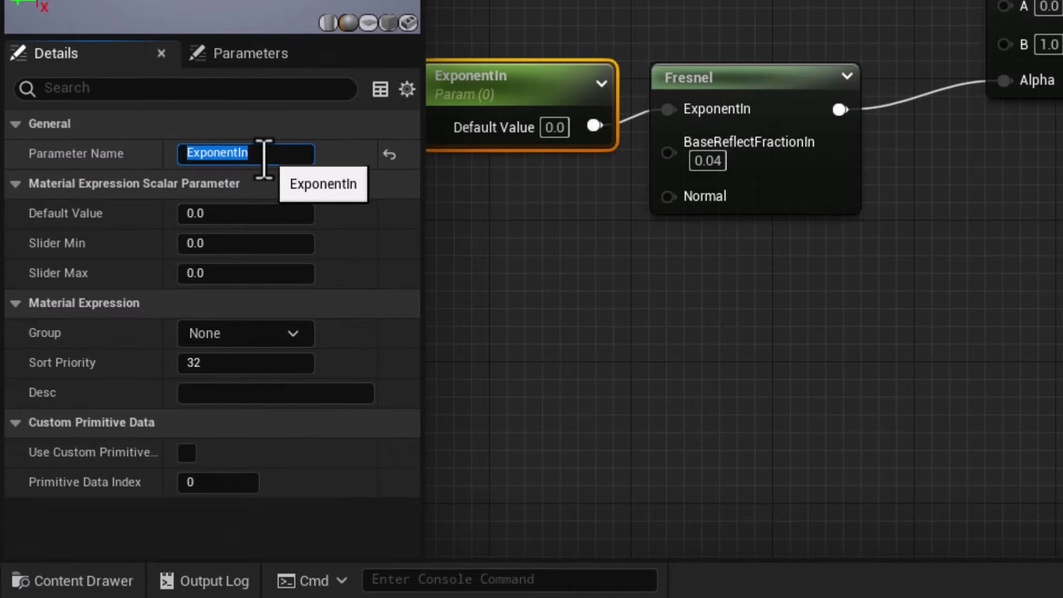
text(Opacity Fresnel)
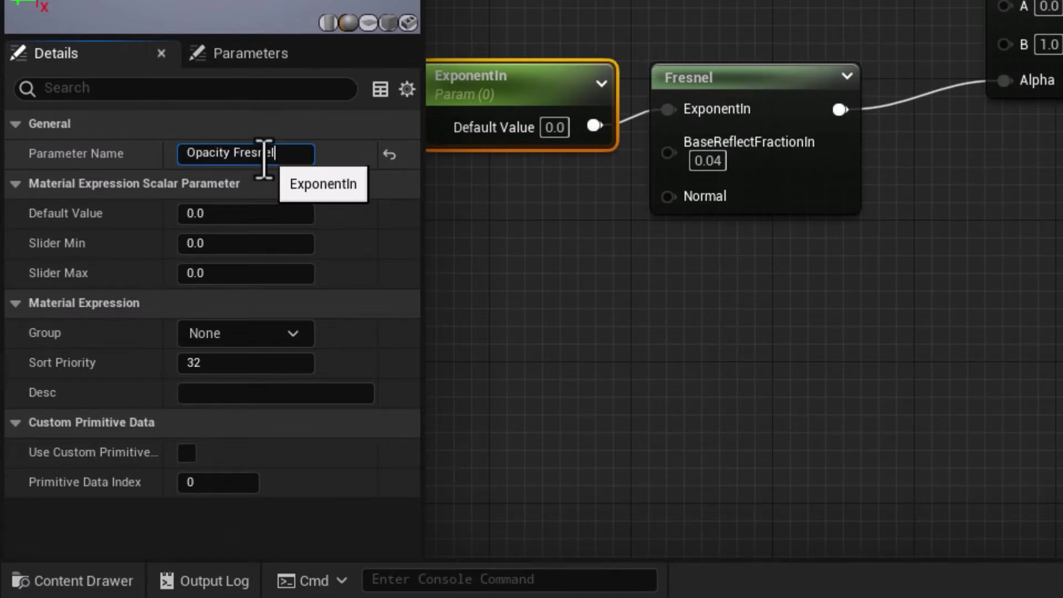
key(Return)
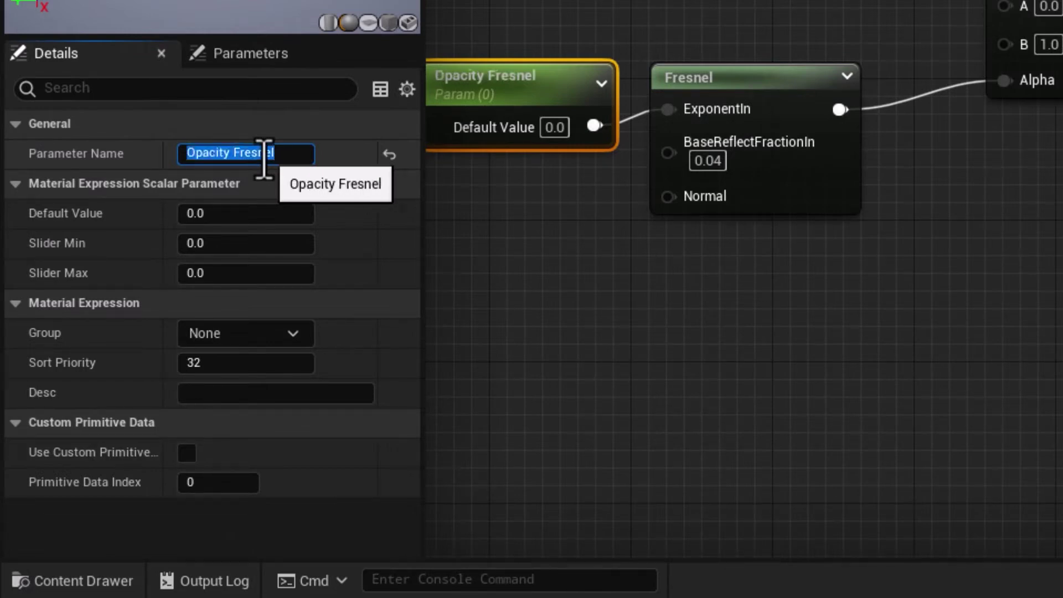
Step: Set the Opacity Fresnel parameter's Default Value to 1
right_drag(633, 311, 948, 309)
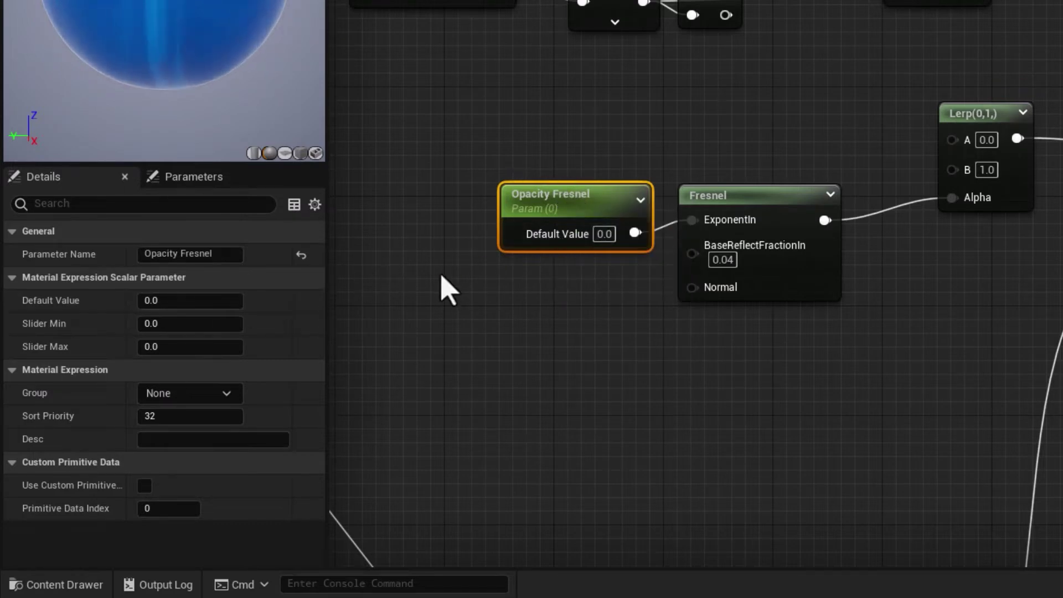
click(166, 300)
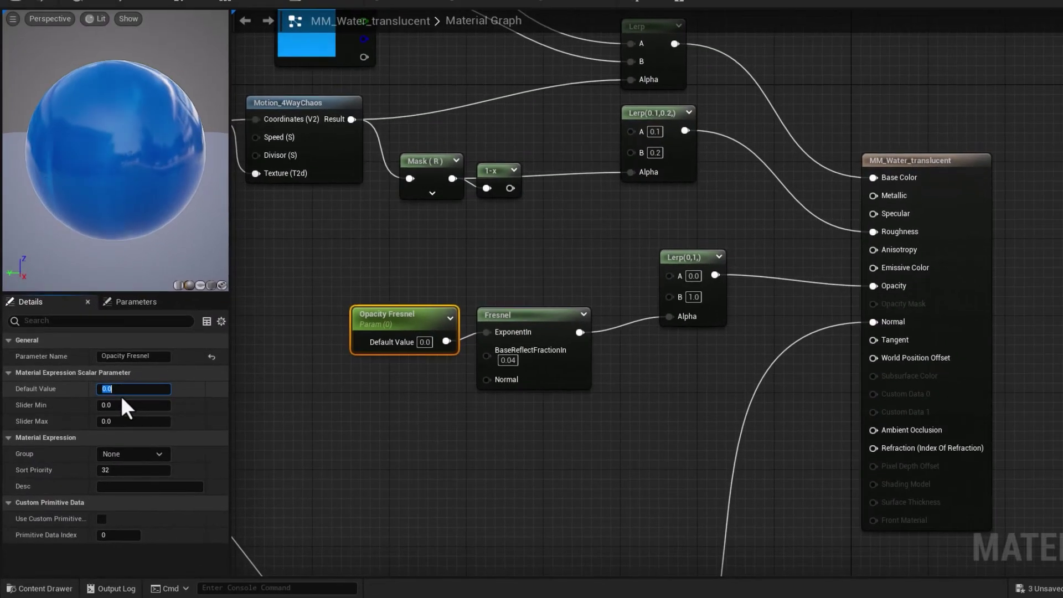
text(1)
key(Return)
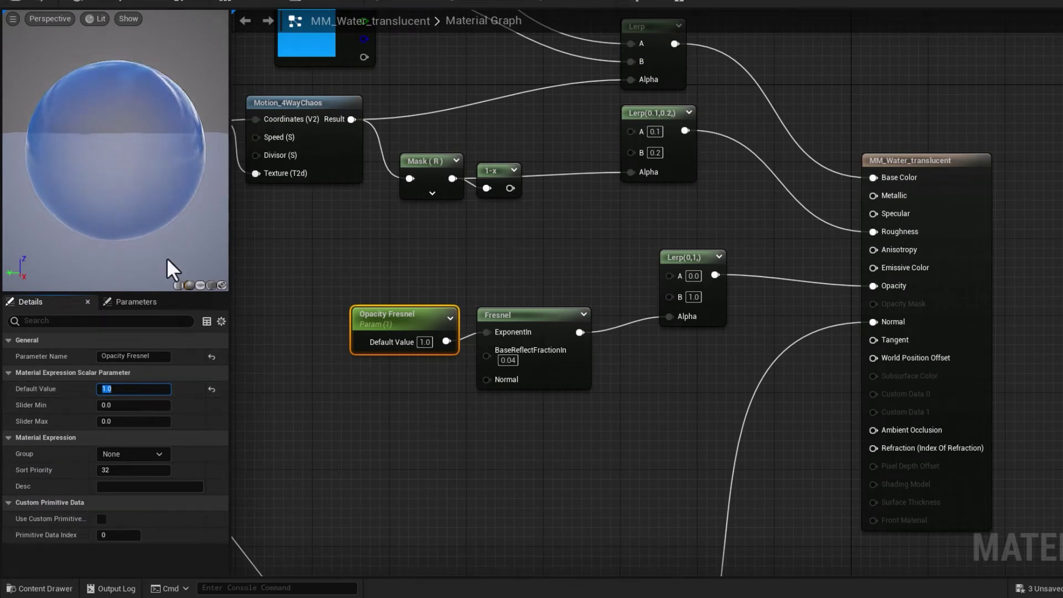
Step: Preview the material's opacity on a cube seen from above, and select the Lerp node that feeds Opacity
click(211, 286)
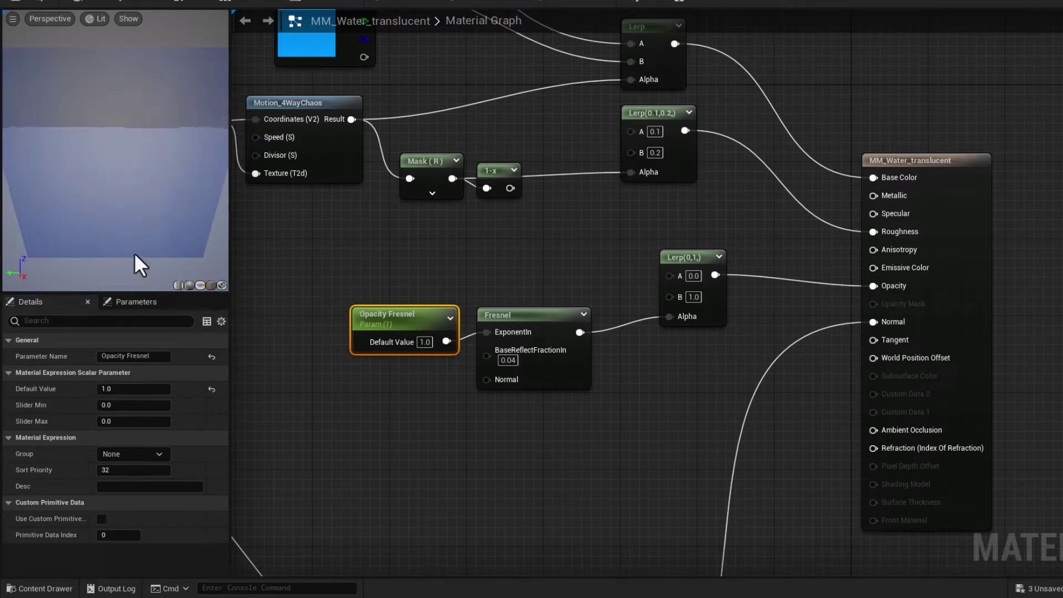
drag(131, 222, 148, 140)
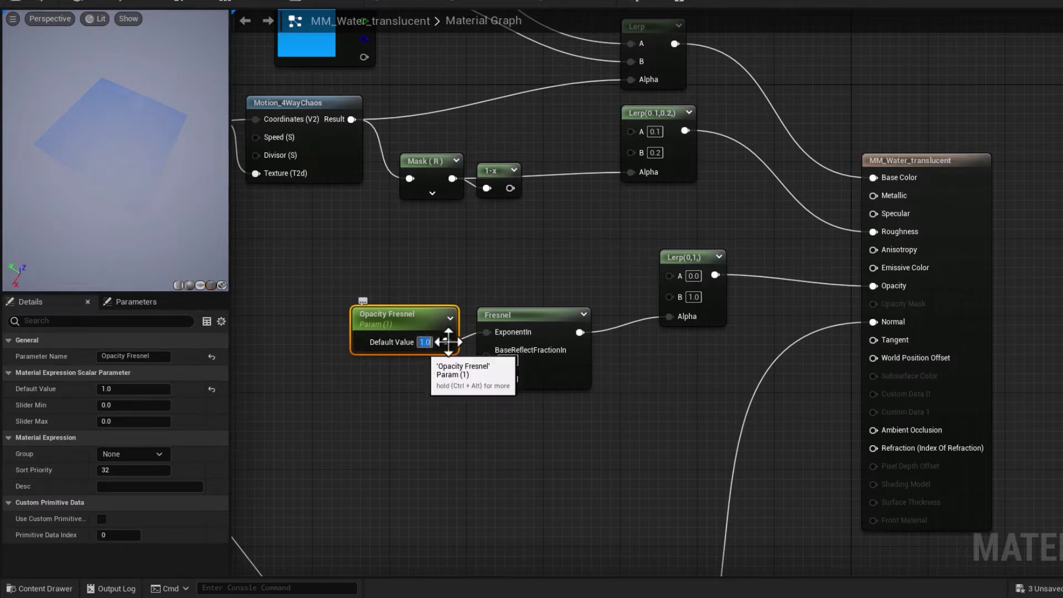
click(683, 257)
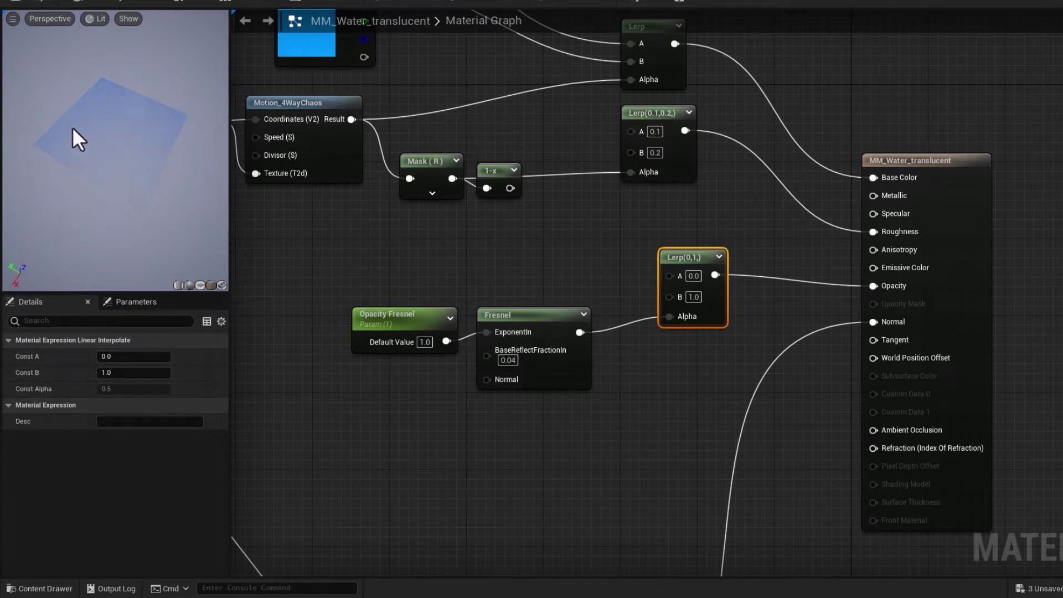
Step: Set the selected opacity Lerp node's Const A to 0.2 and Const B to 0.8
click(108, 372)
text(0.8)
key(Return)
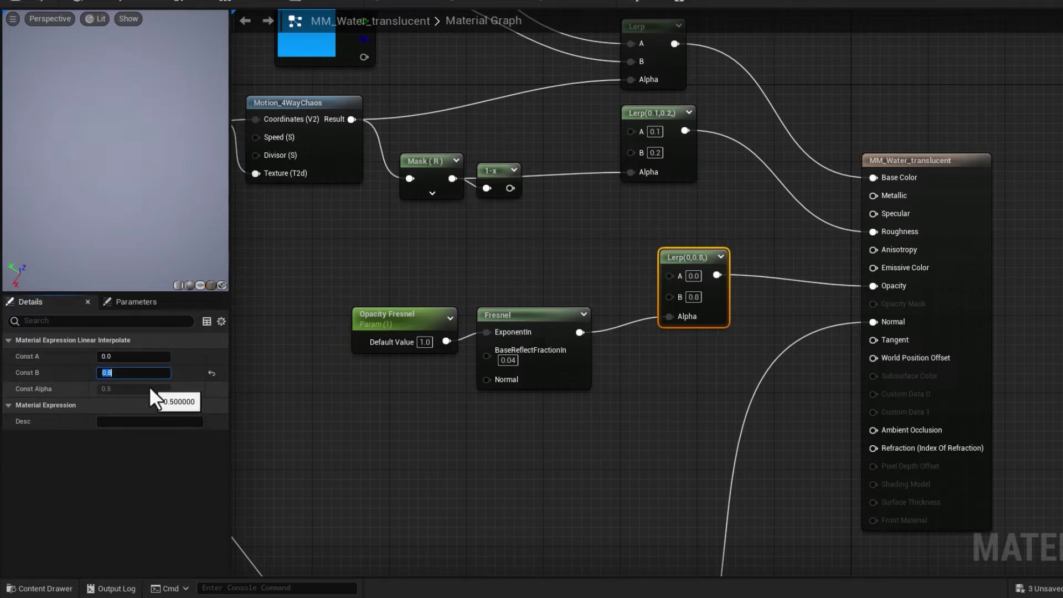
click(114, 357)
text(0.2)
key(Return)
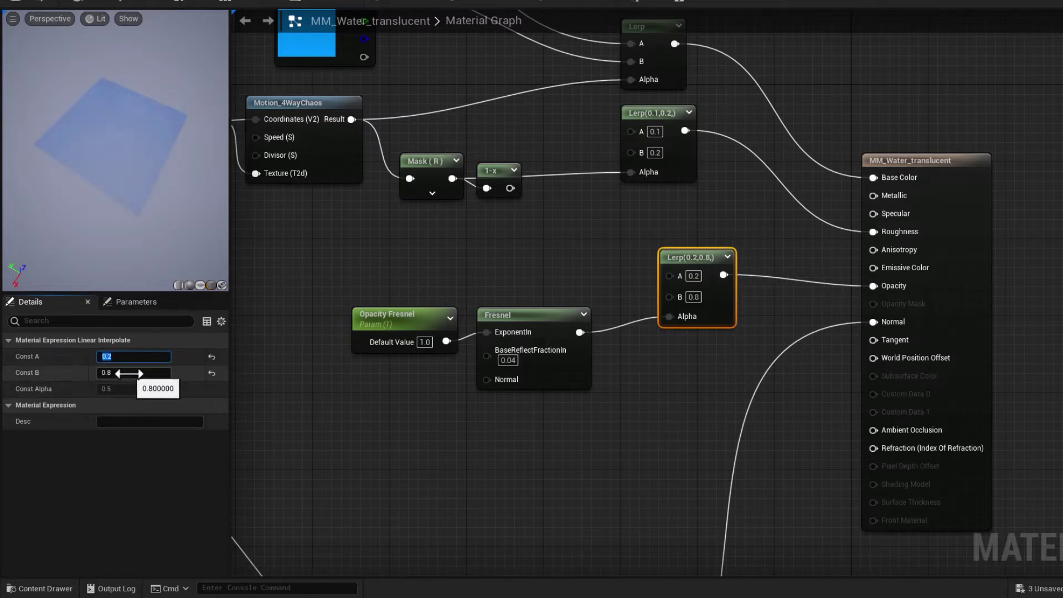
Step: Preview the material on a sphere, viewed from a low angle with the floor grid behind it
click(485, 317)
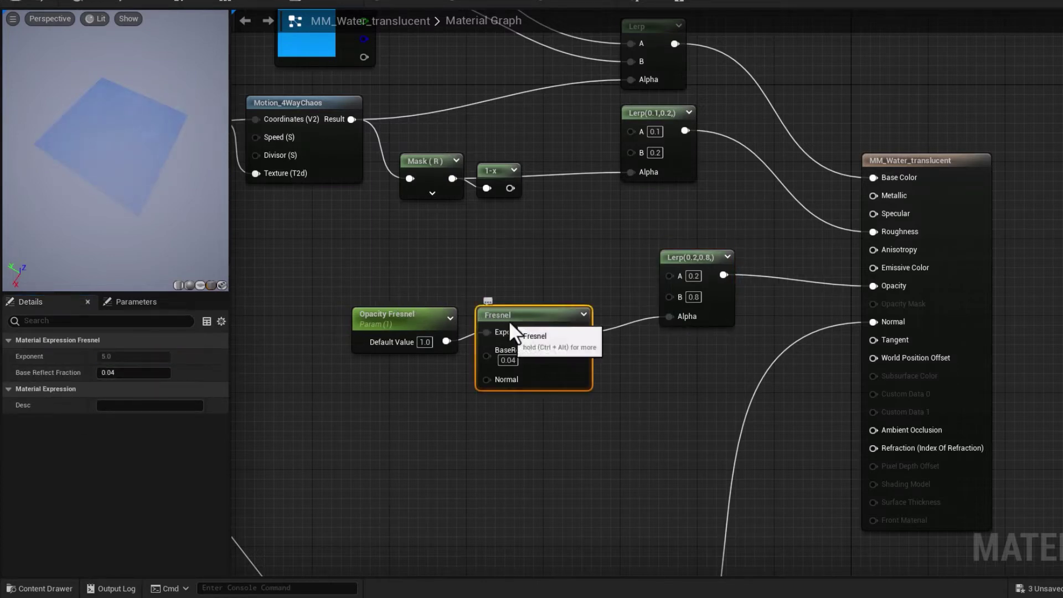
click(190, 286)
scroll(62, 140, up, 3)
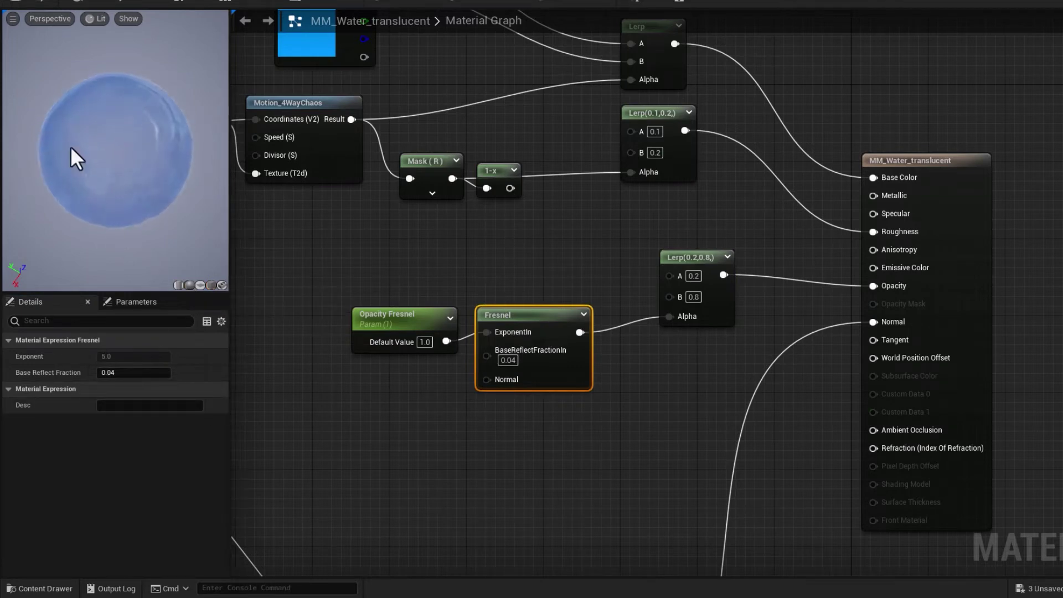
drag(62, 140, 117, 263)
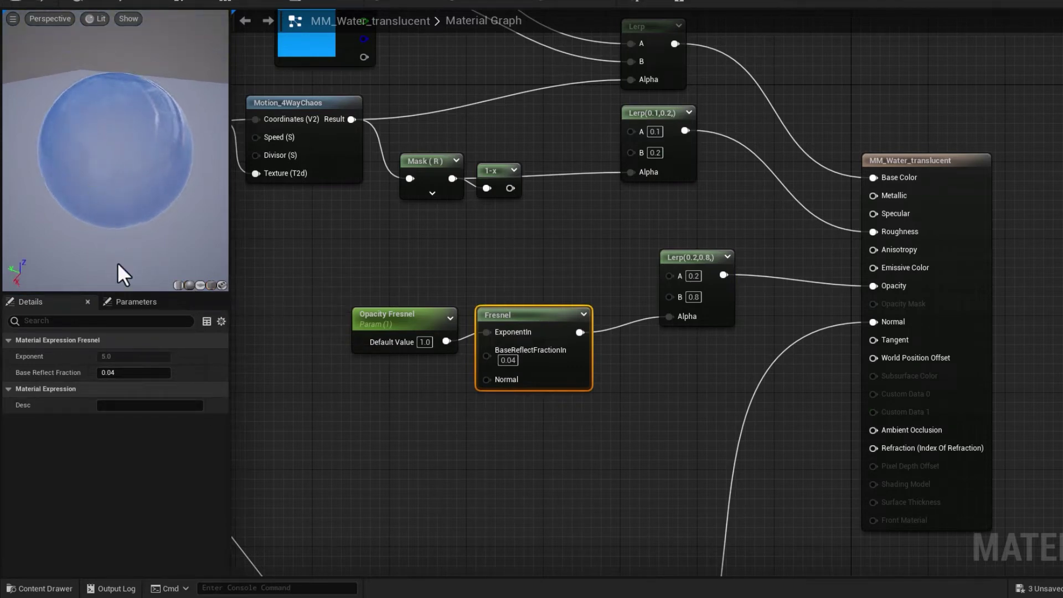
Step: Try the environment background in the material preview, and hide it again
click(127, 19)
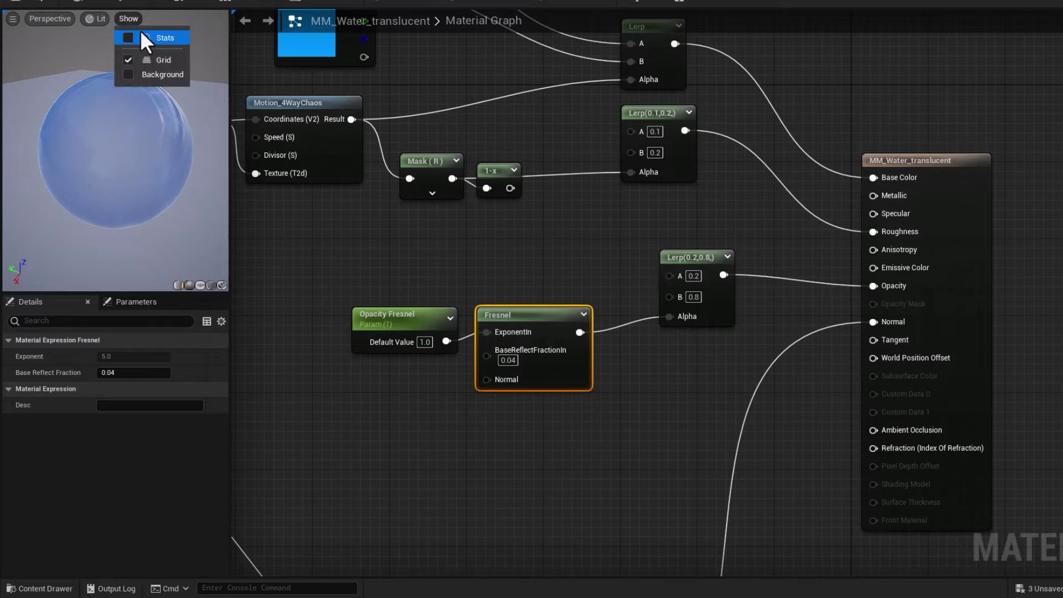
click(144, 180)
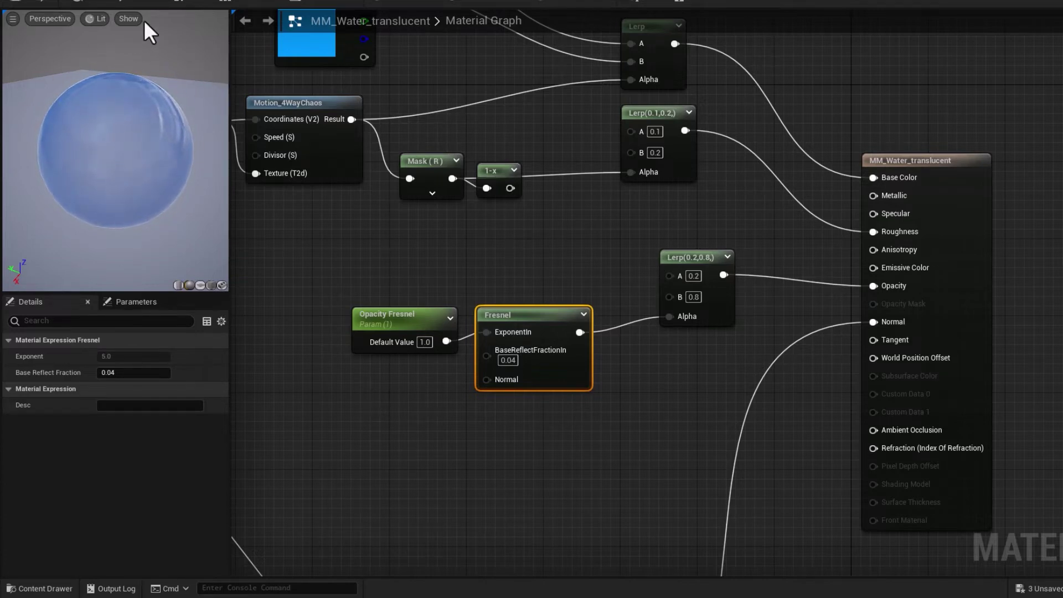
click(125, 21)
click(125, 69)
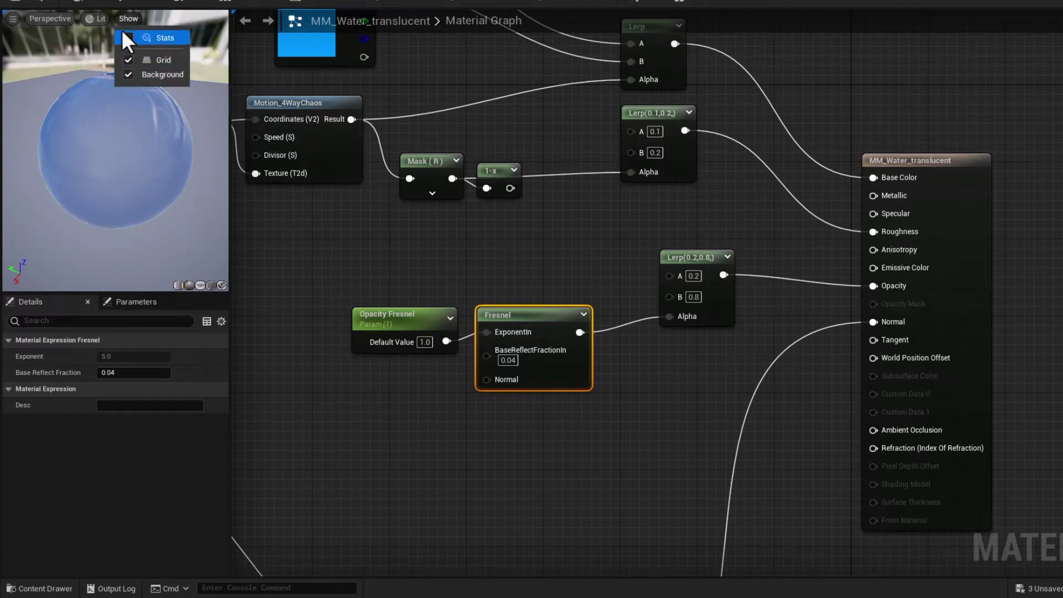
click(132, 71)
click(300, 399)
click(334, 367)
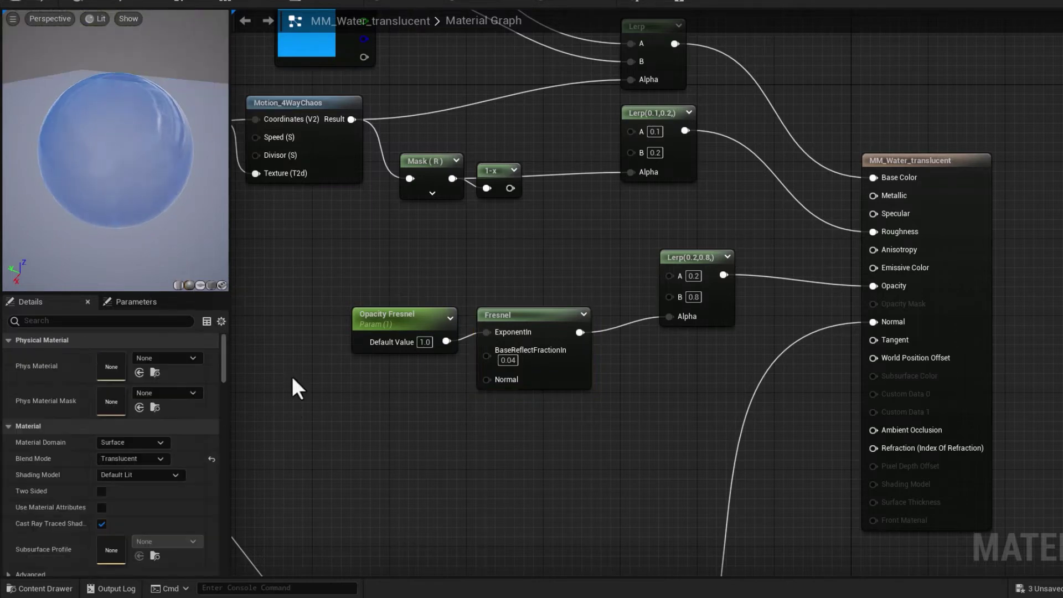
Step: Create a material instance from MM_Water_translucent in the Materials folder and name it MI_Water_translucent
click(25, 2)
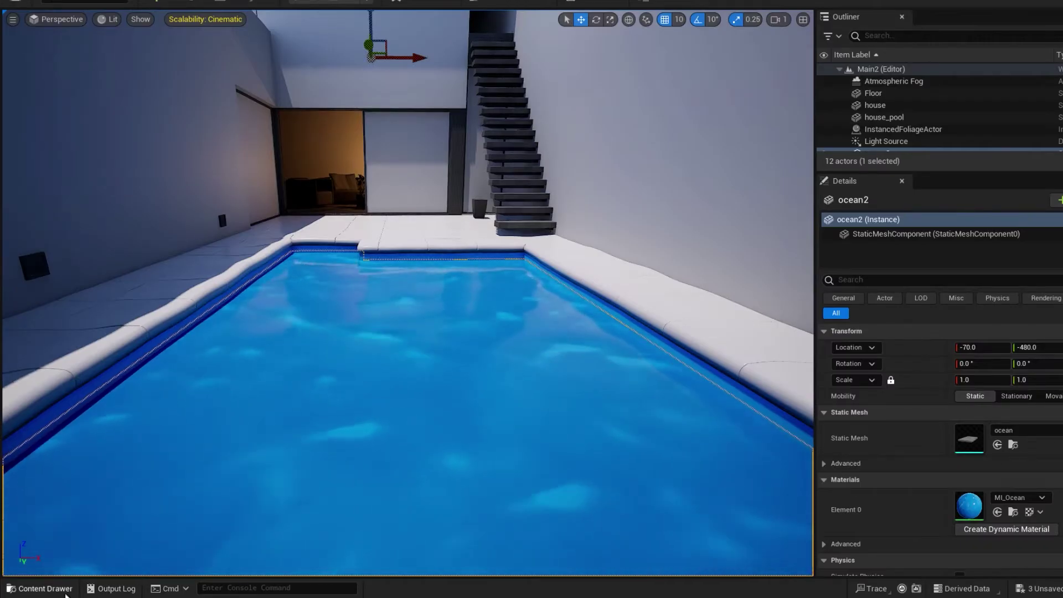
click(38, 588)
right_click(437, 435)
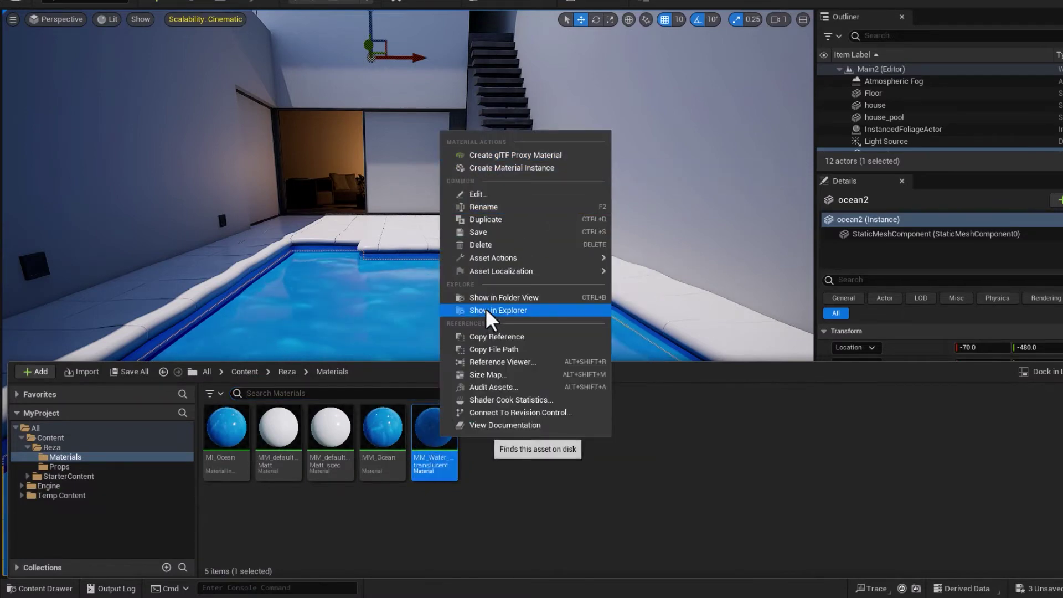
key(Escape)
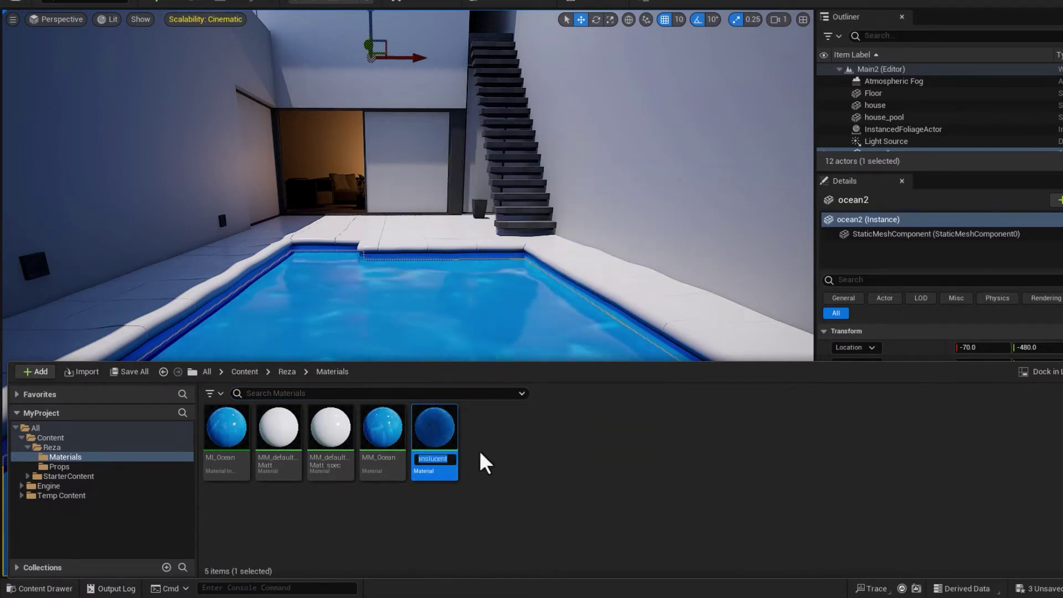
right_click(437, 436)
click(519, 164)
text(MI_Water_translucent)
key(Home)
key(Right)
key(Right)
key(Right)
key(Delete)
key(Delete)
key(Delete)
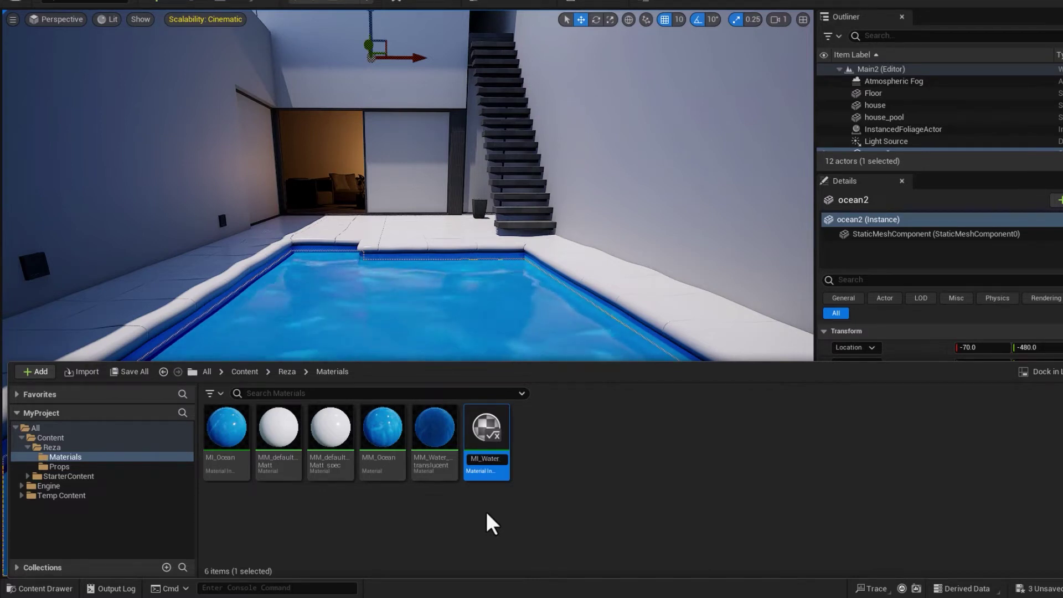
key(Return)
Step: Apply MI_Water_translucent to the pool's water surface in the level and save the changes
drag(273, 441, 349, 444)
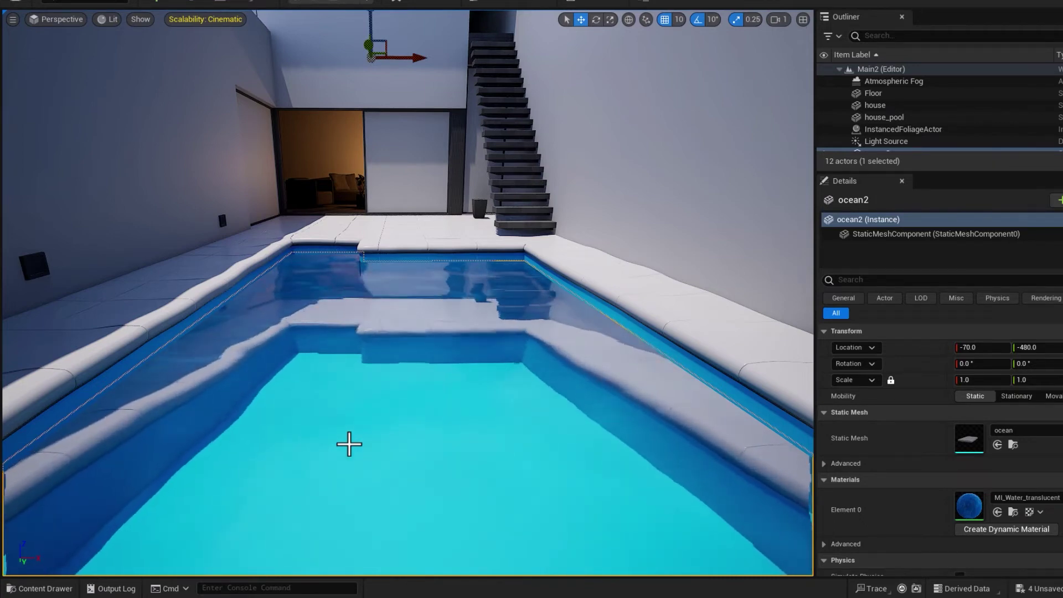
click(11, 12)
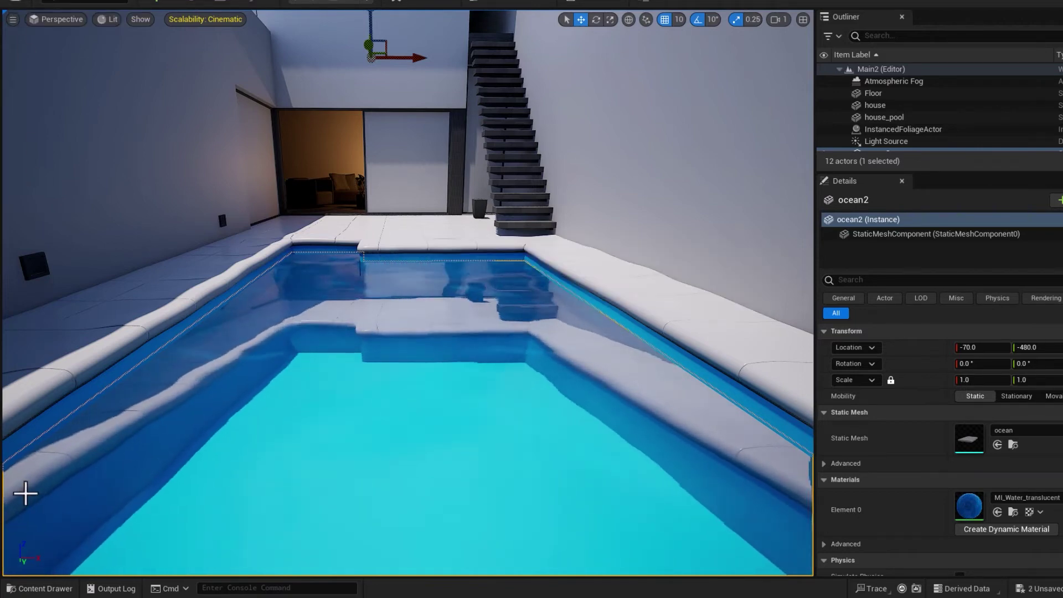
Step: In the MM_Water_translucent graph, duplicate the opacity Fresnel and Lerp nodes and place the linked copies below the originals
click(216, 4)
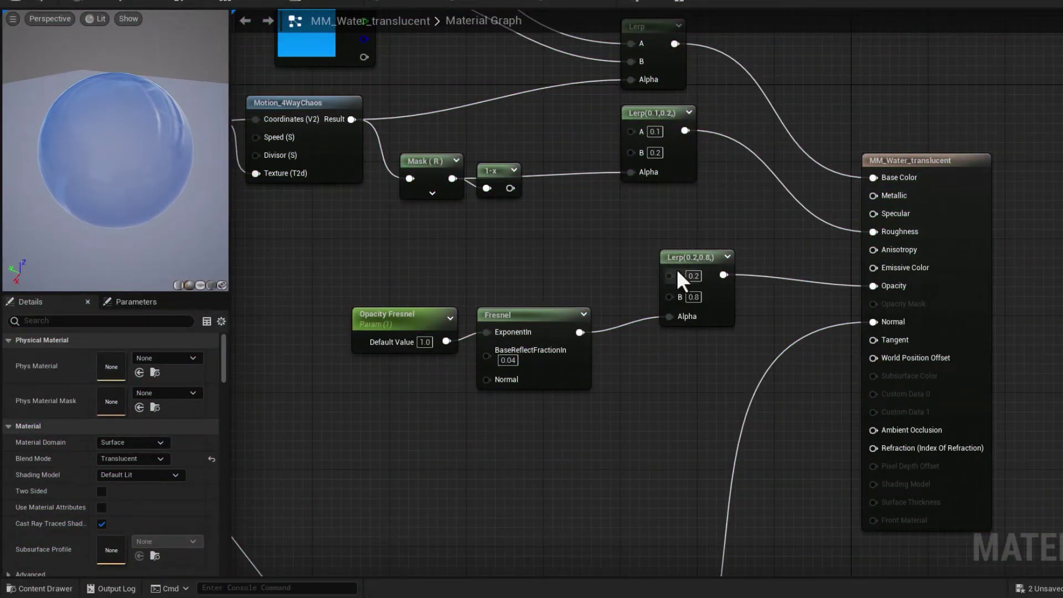
drag(682, 263, 683, 273)
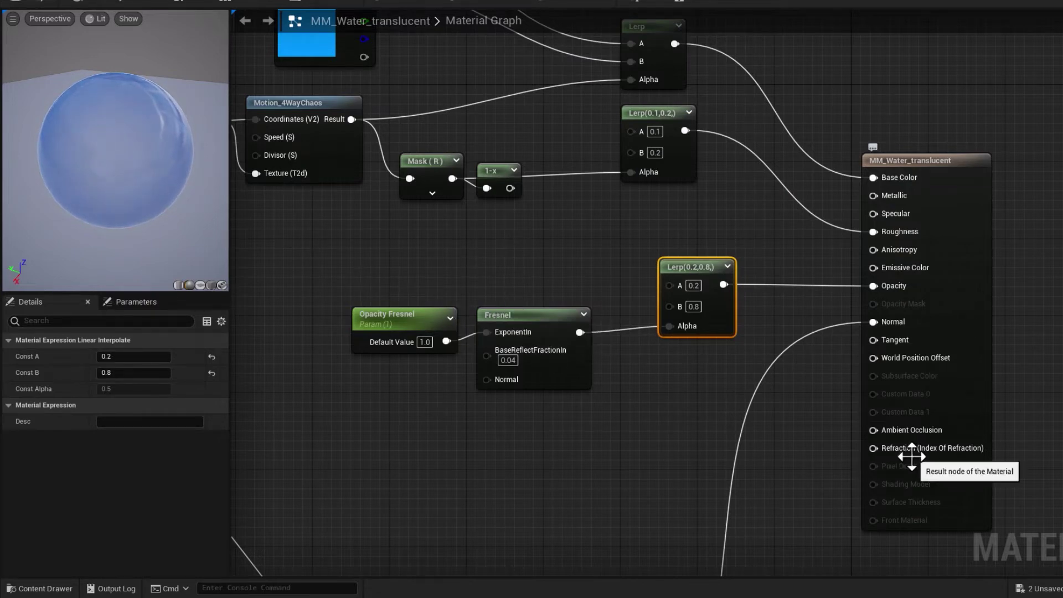
drag(321, 272, 596, 453)
drag(484, 216, 709, 443)
key(ctrl+d)
drag(680, 481, 499, 481)
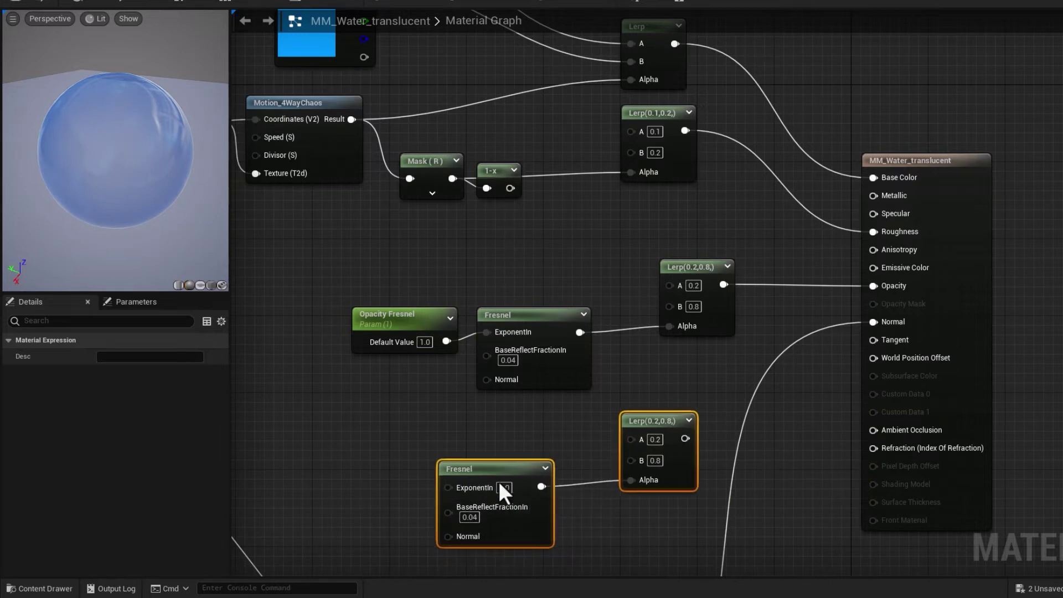
click(602, 493)
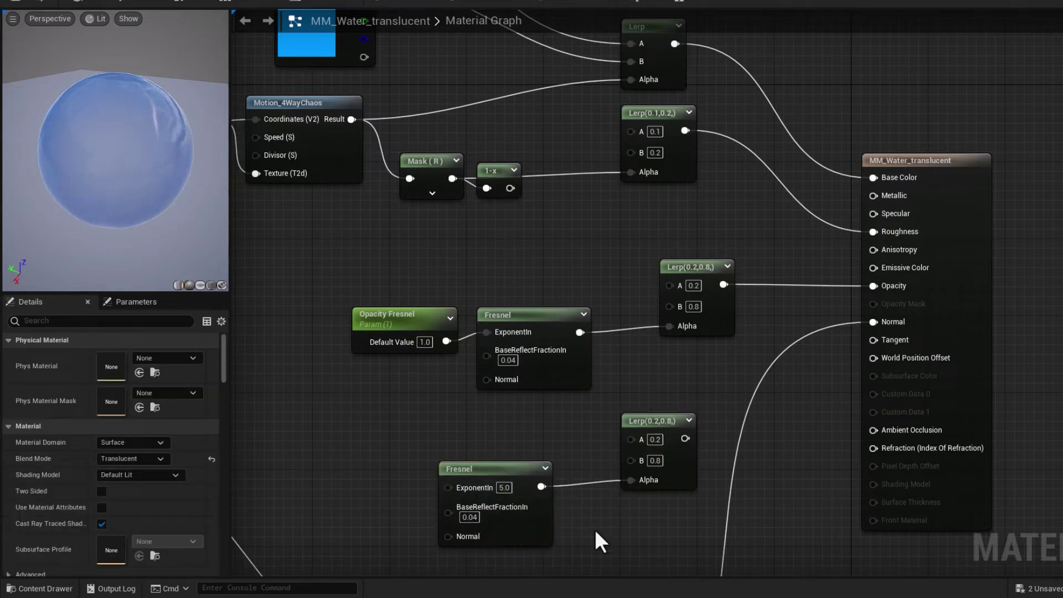
Step: Set the duplicated Lerp node's Const A to 1 and Const B to 1.33
click(624, 427)
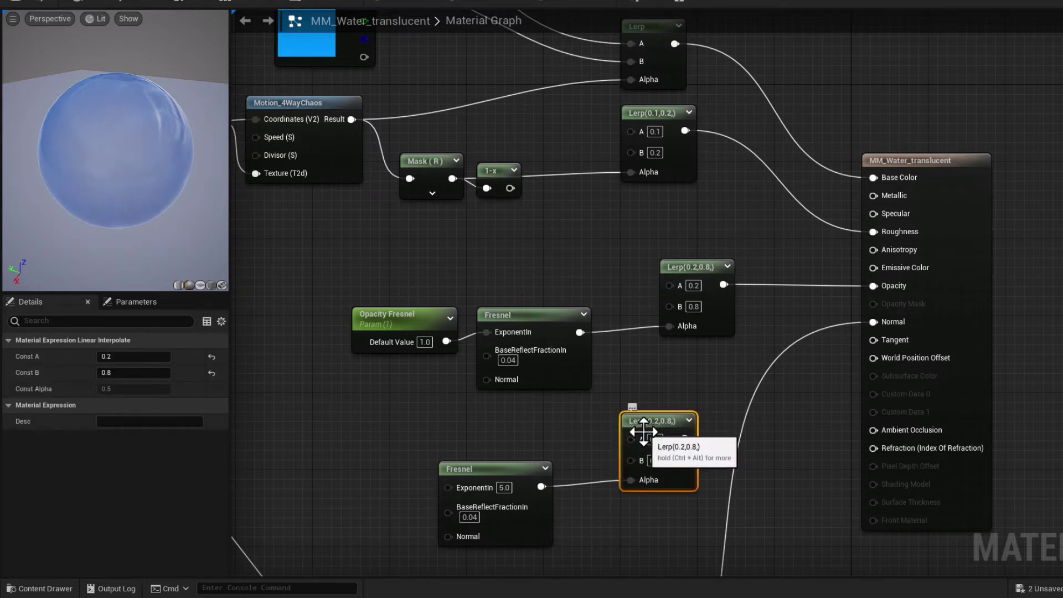
click(105, 357)
text(1)
key(Return)
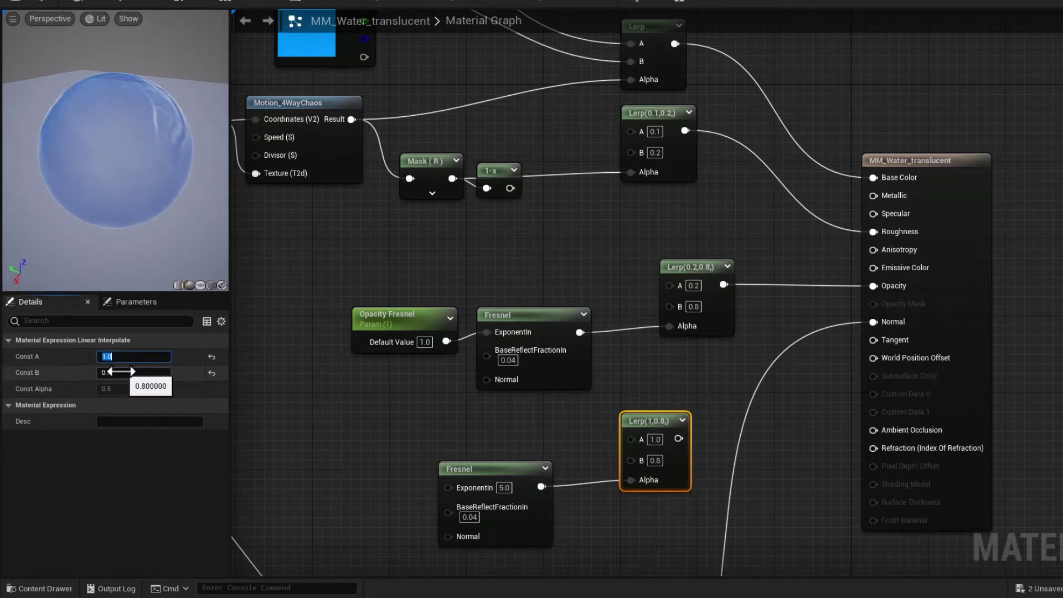
click(121, 372)
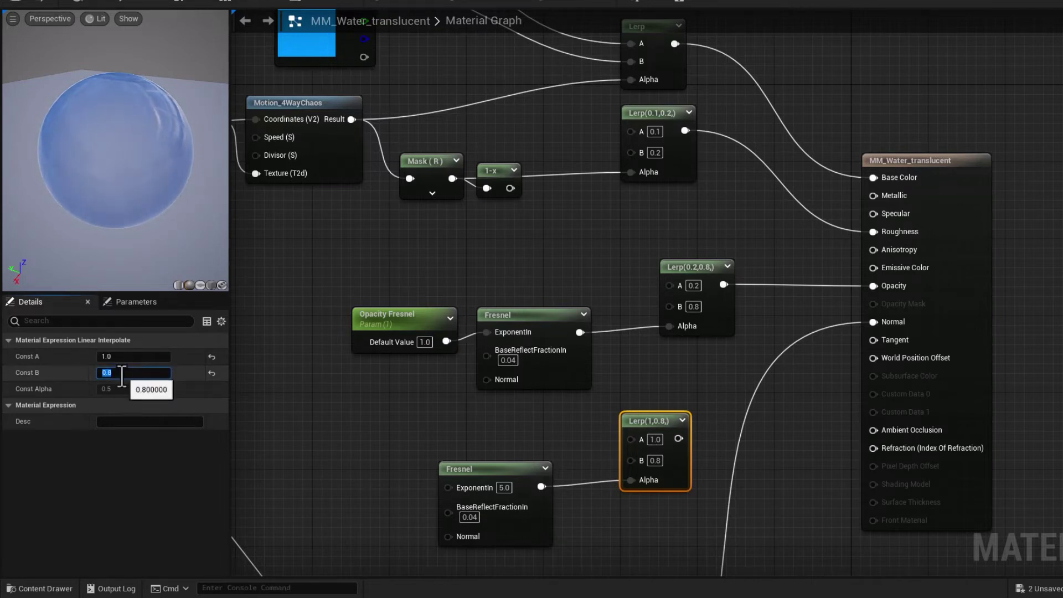
text(1.33)
key(Return)
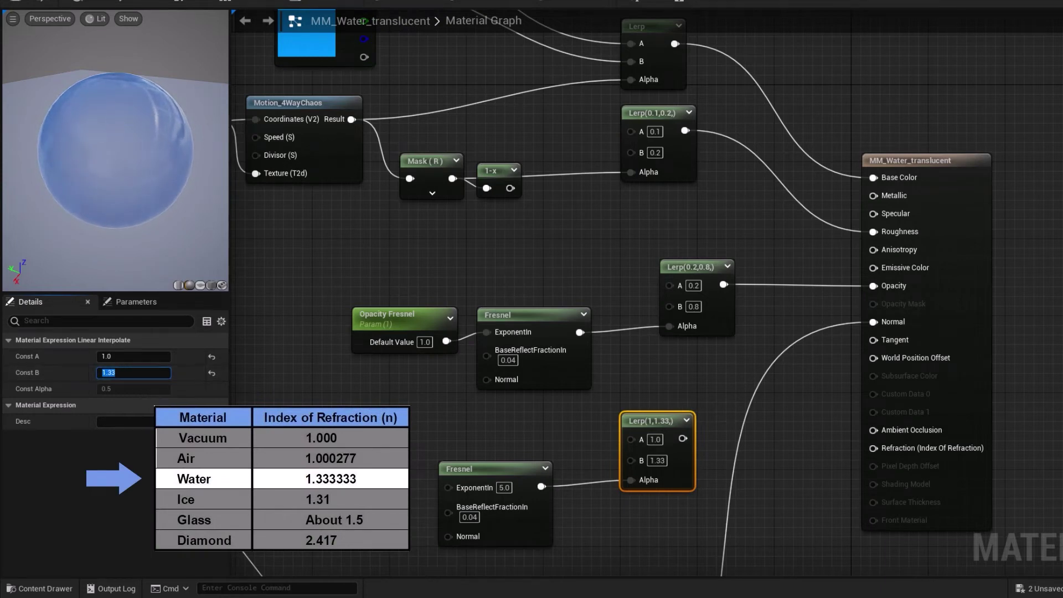
Step: Promote the duplicated Fresnel's ExponentIn input to a parameter named Reflection Fresnel, with a Default Value of 6
click(497, 493)
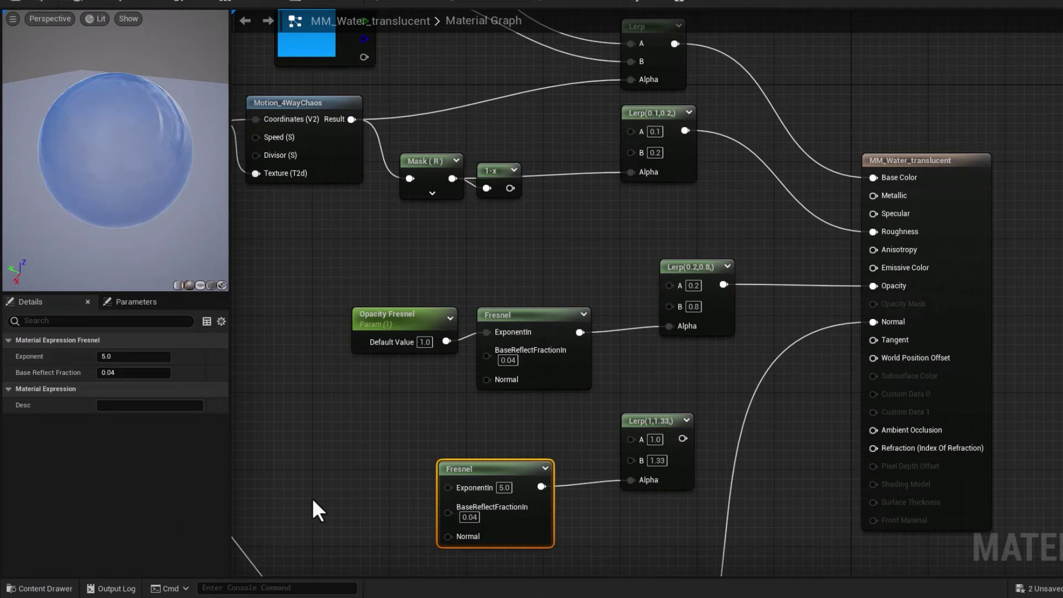
right_click(470, 488)
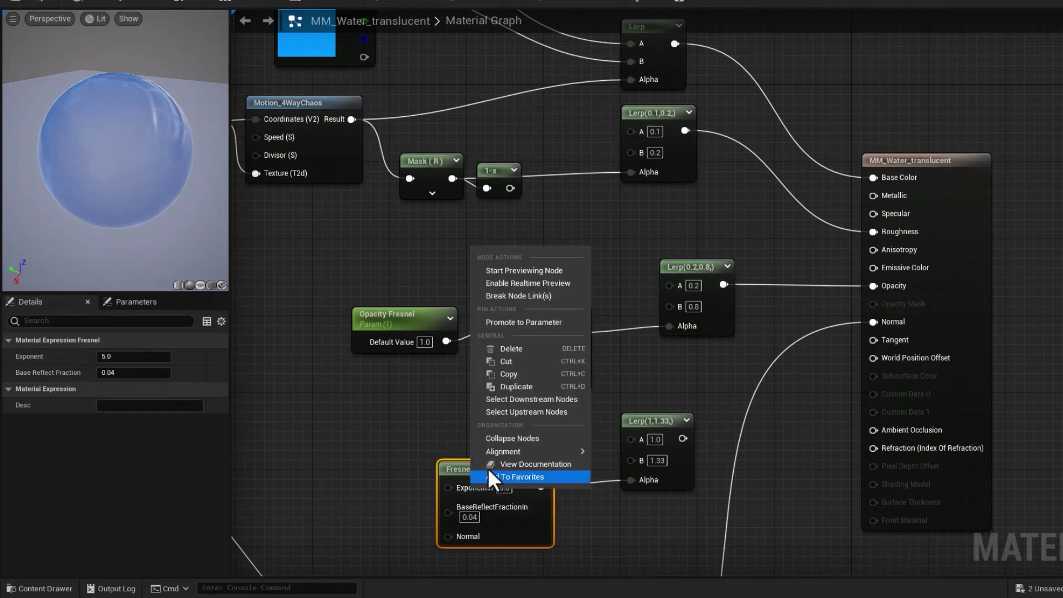
click(518, 324)
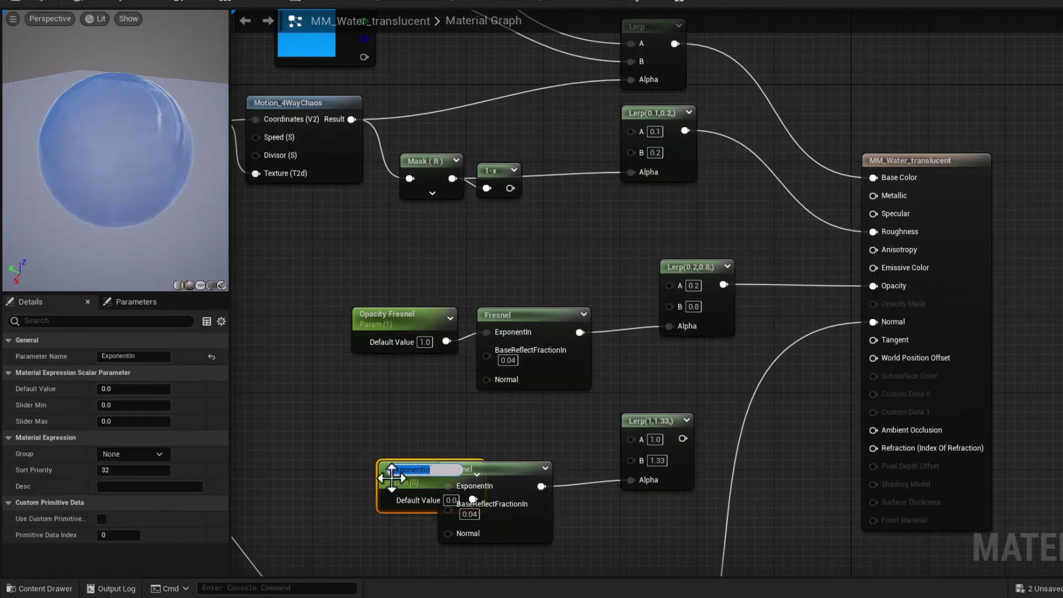
drag(400, 479, 324, 479)
click(145, 358)
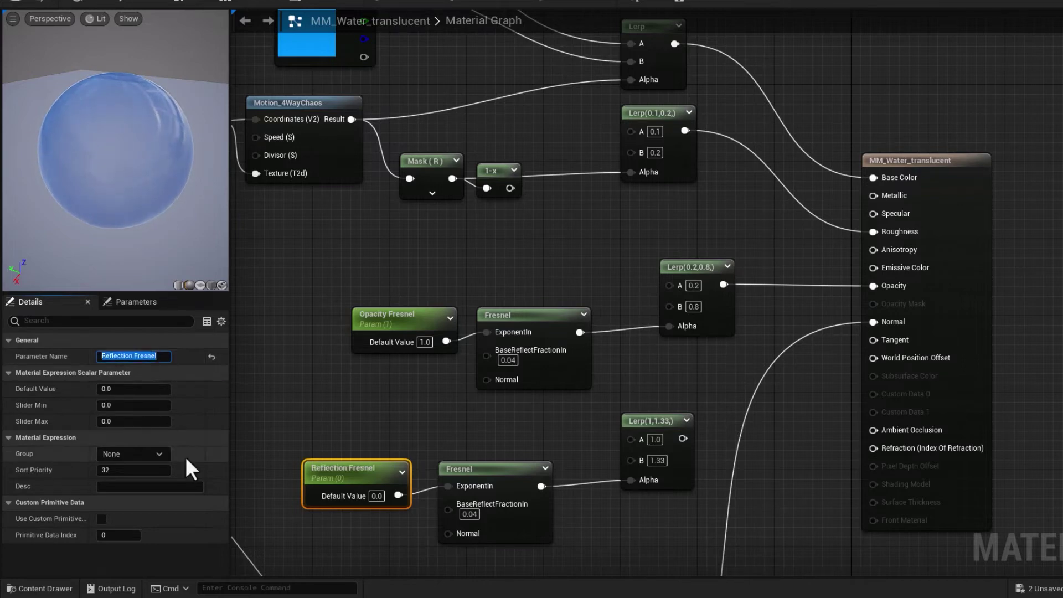
click(374, 496)
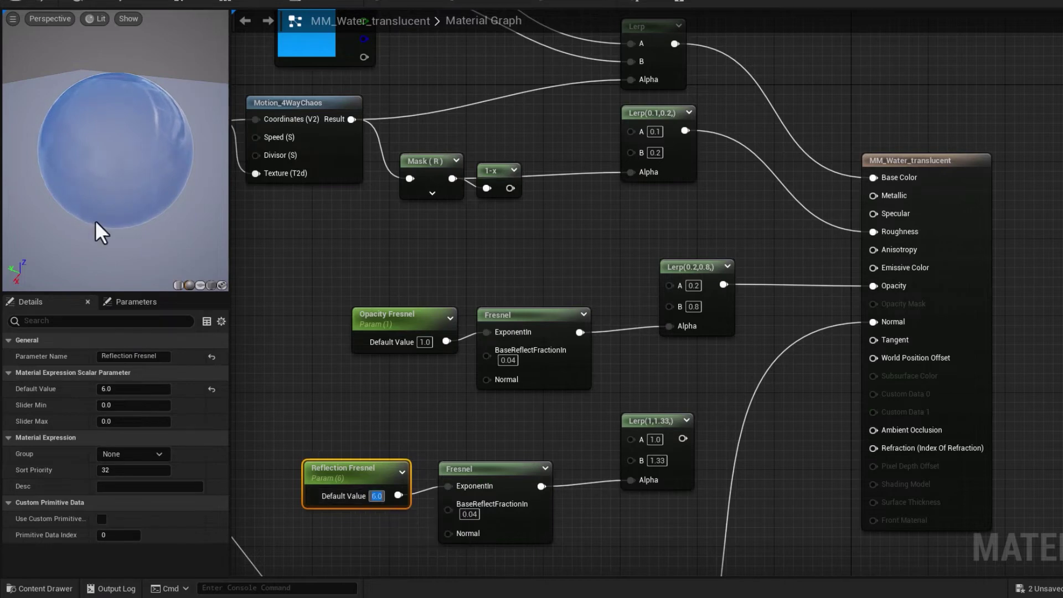
Step: Connect the output of the Lerp(1,1.33) node to the material's Refraction (Index Of Refraction) input
drag(36, 210, 55, 208)
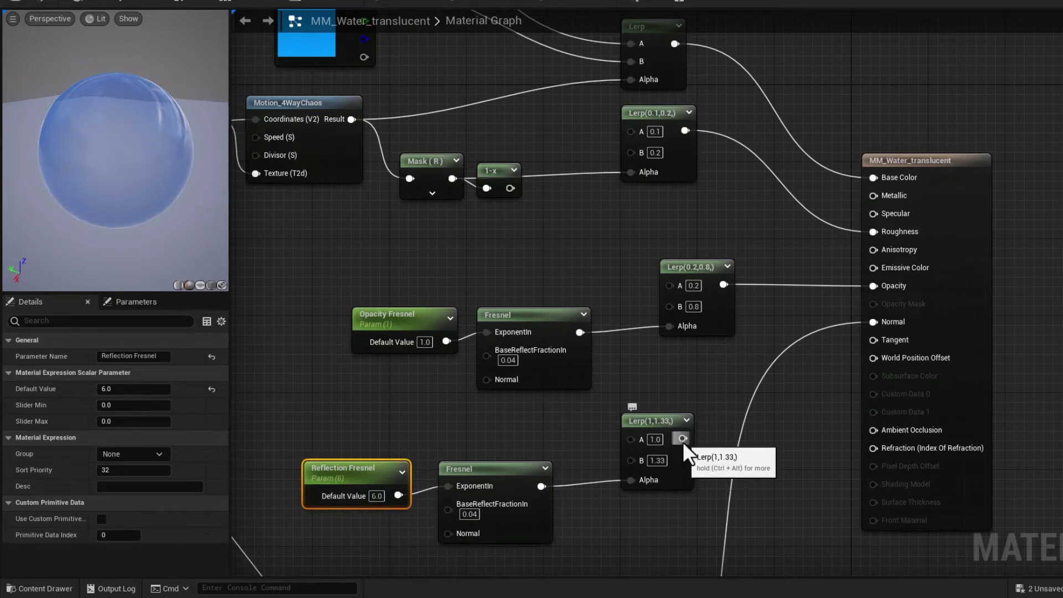
drag(682, 440, 889, 449)
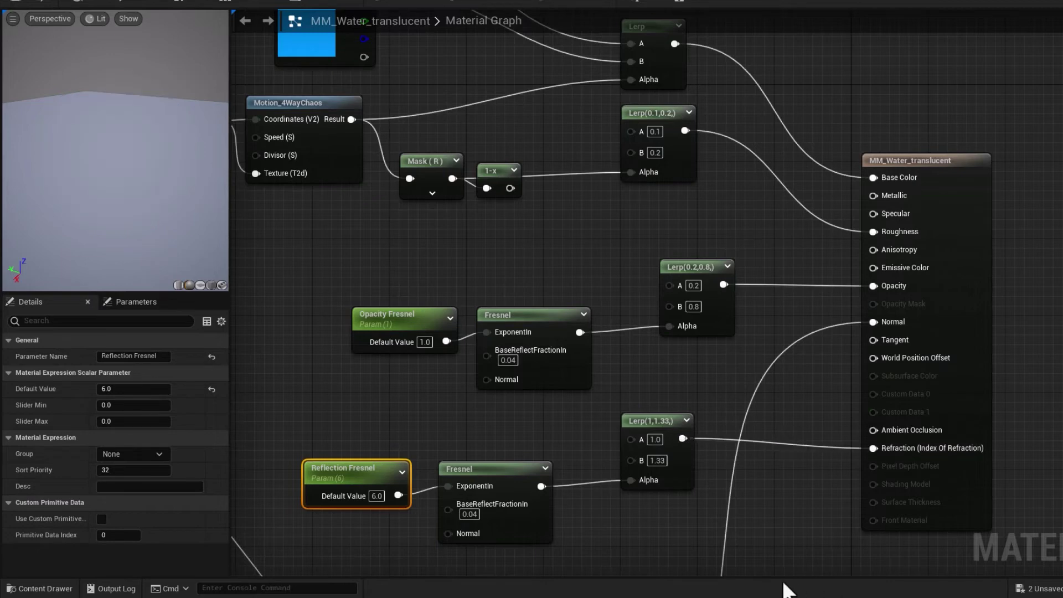
click(21, 2)
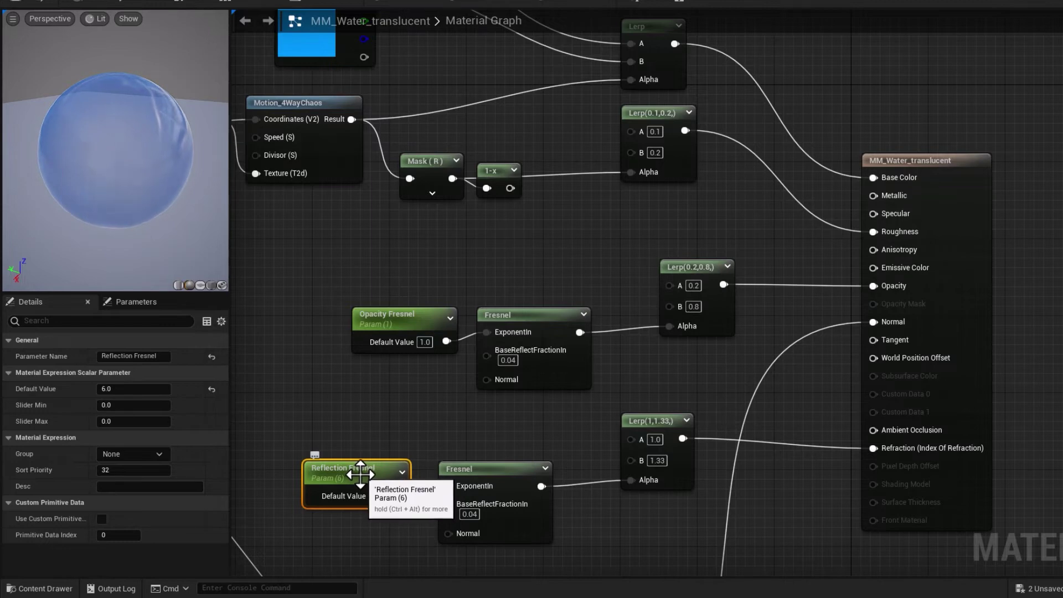
Step: Move the Reflection Fresnel and Opacity Fresnel parameters away from their Fresnel nodes, and shift the opacity Lerp upward
drag(356, 469, 344, 471)
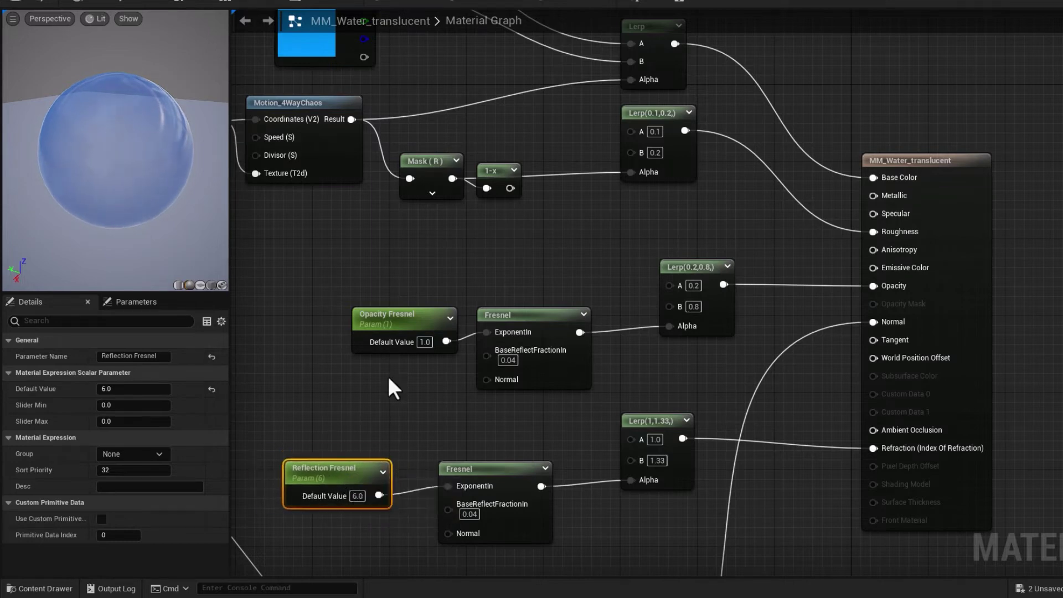
drag(396, 318, 338, 334)
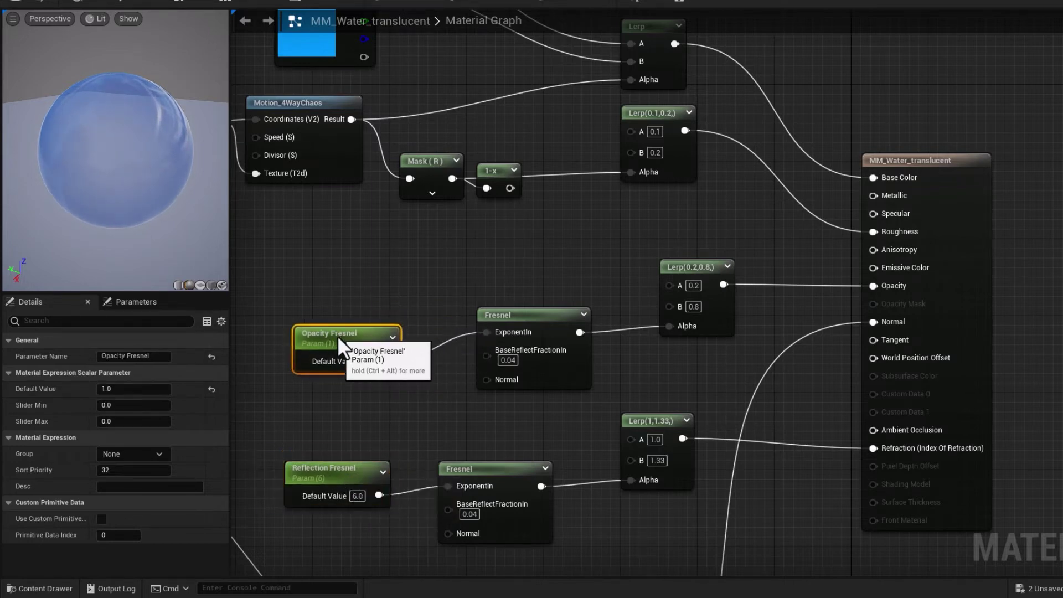
drag(689, 271, 677, 241)
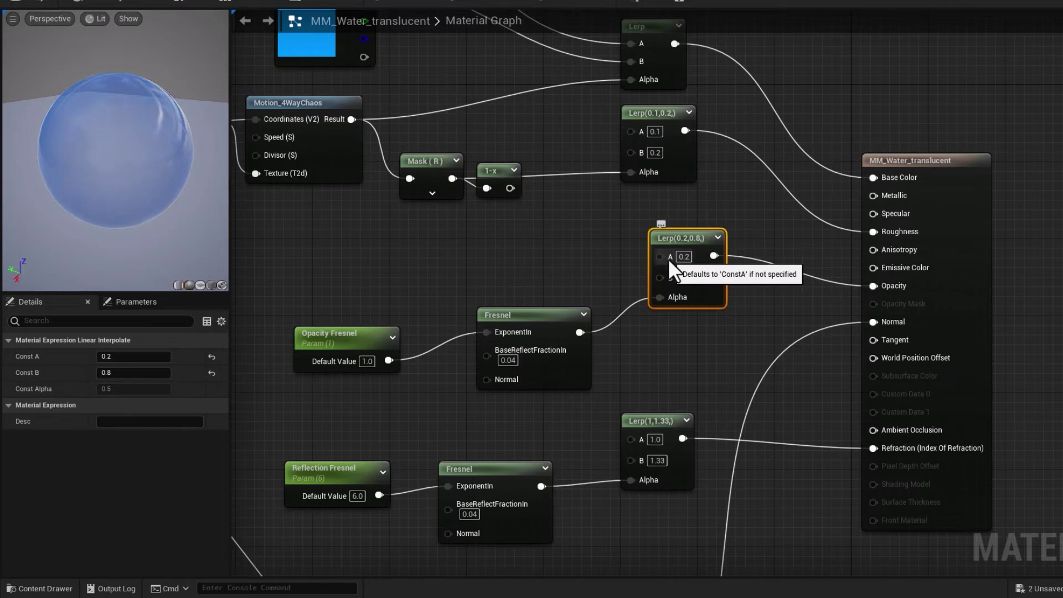
Step: Promote the A input of the opacity Lerp to a parameter named Opacity Min, placed beside the Lerp
right_click(669, 258)
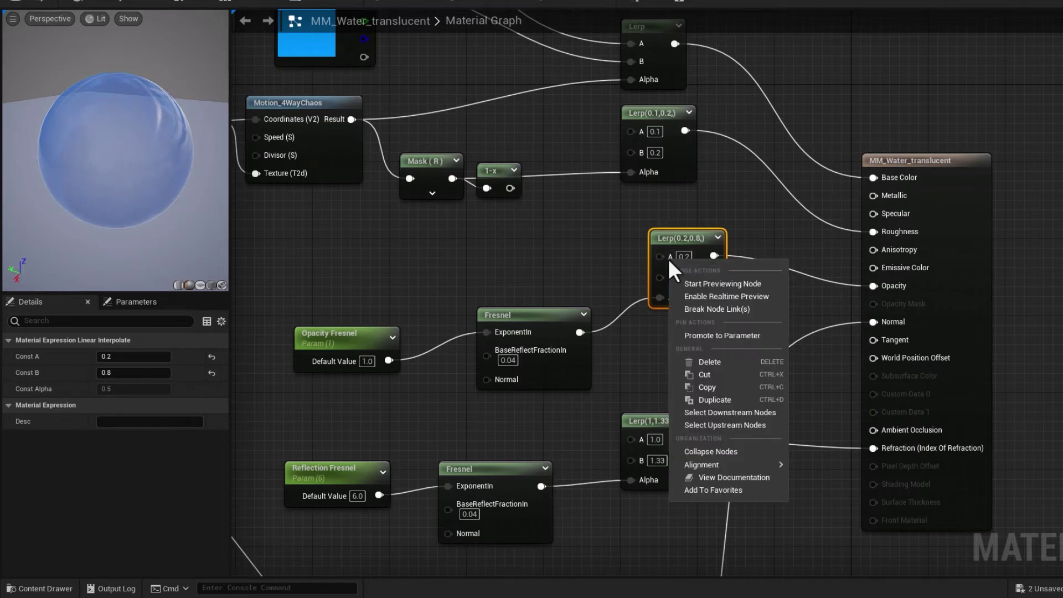
click(712, 334)
drag(529, 252, 495, 219)
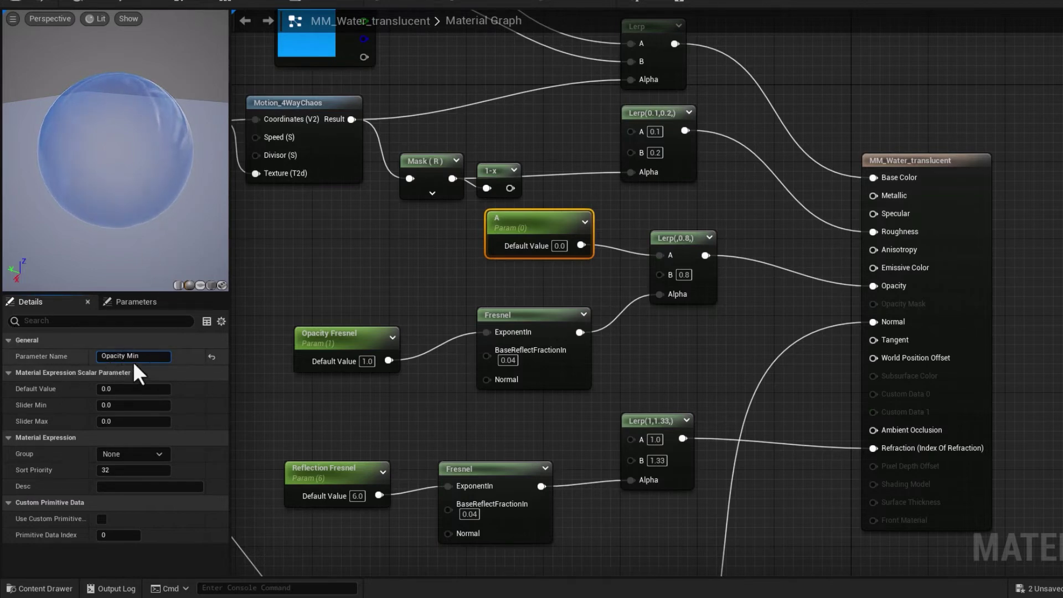
key(ctrl+a)
click(615, 293)
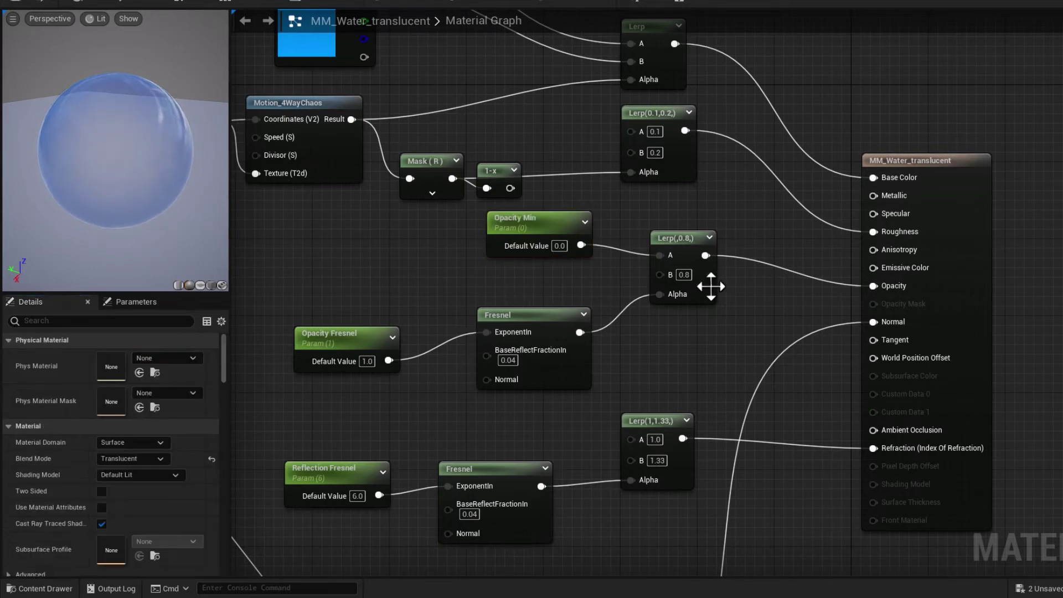
Step: Promote the opacity Lerp's B input to a parameter named Opacity Max, placed under Opacity Min, and shift the Fresnel node down to clear it
right_click(672, 275)
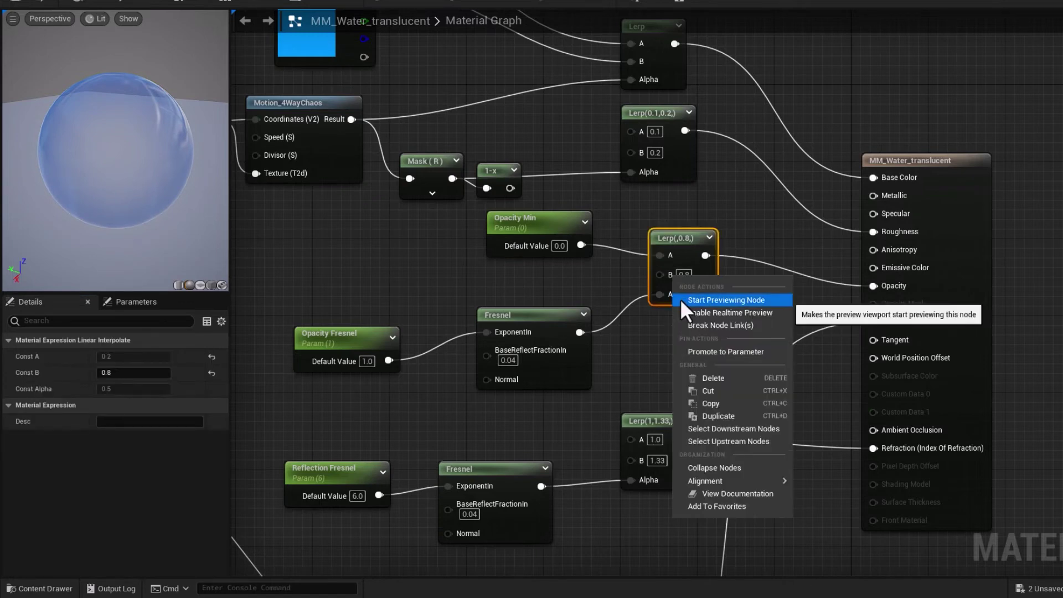
click(683, 351)
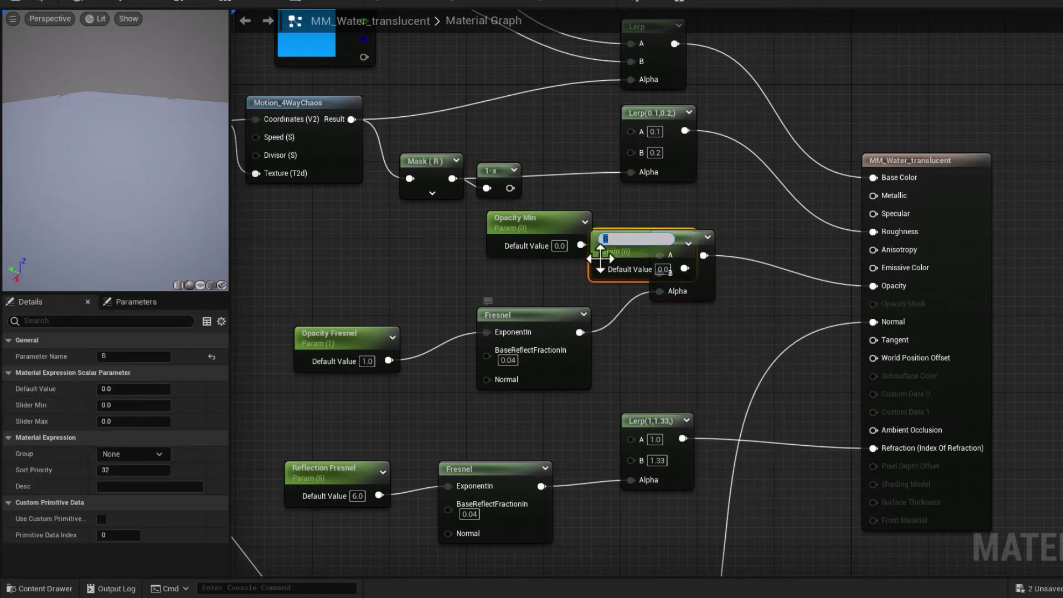
drag(610, 261, 513, 305)
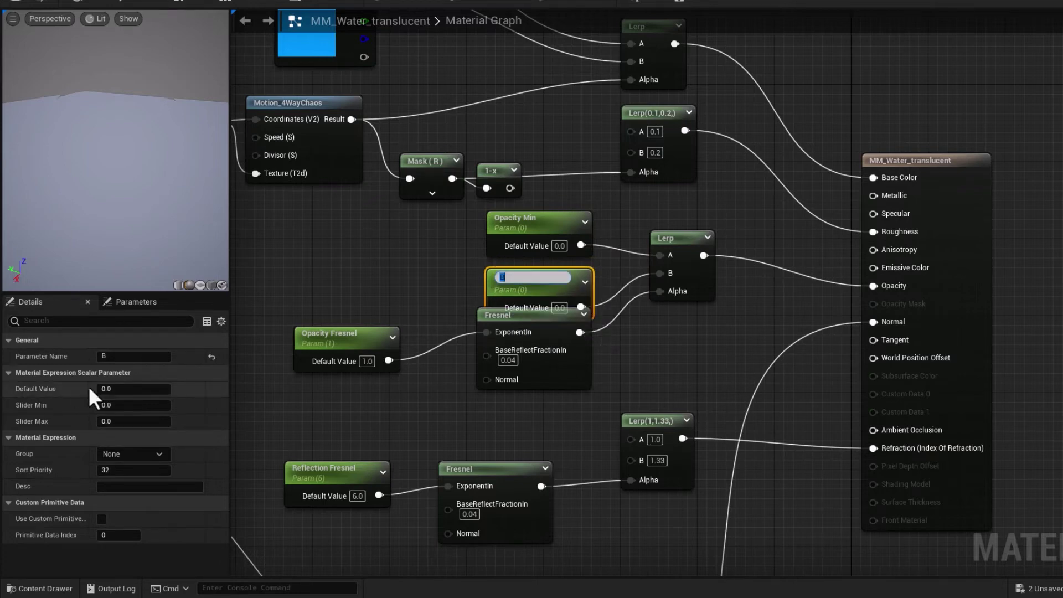
click(107, 358)
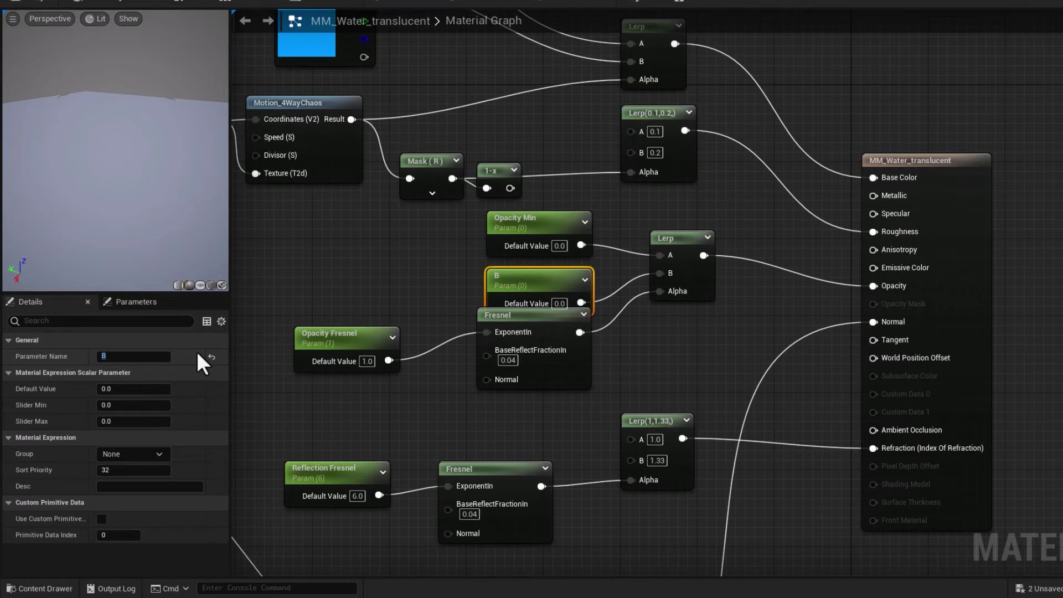
text(Opacity Max)
key(Return)
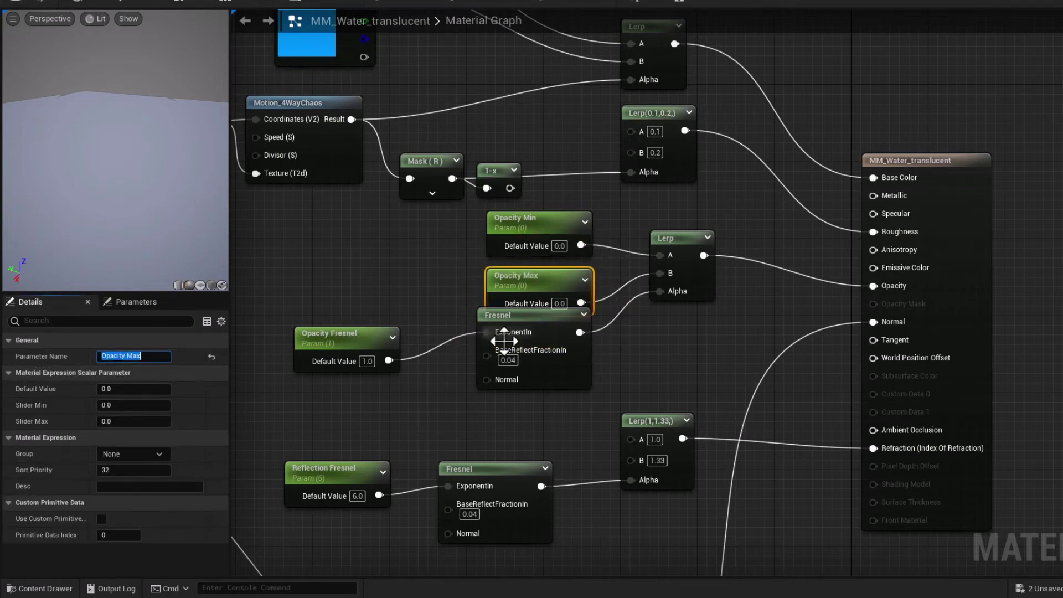
drag(509, 343, 510, 362)
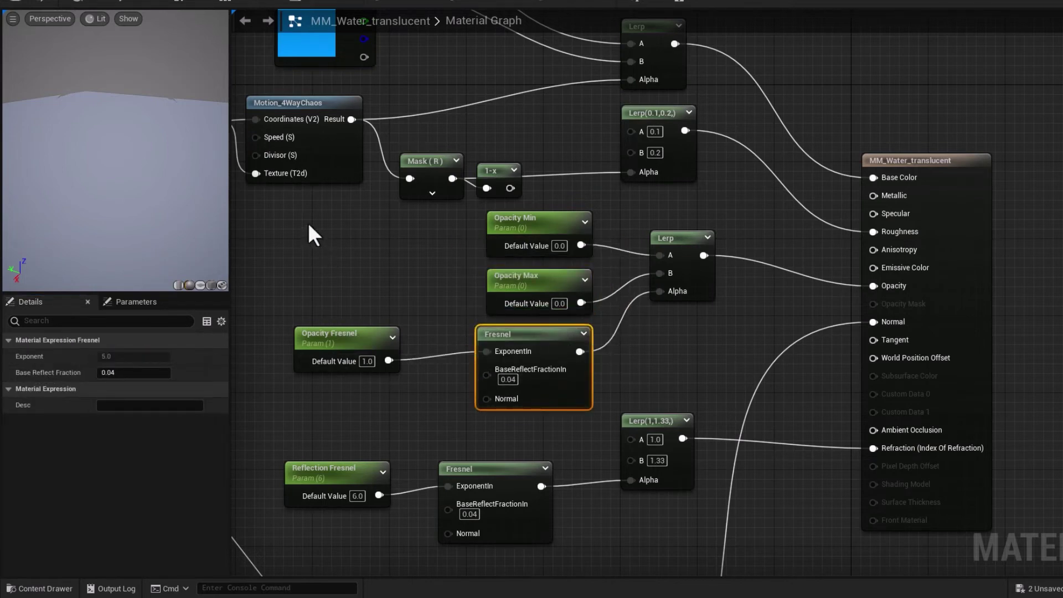
Step: Enclose the opacity Fresnel, Lerp and parameter nodes in a comment box, and move the group away from the Motion_4WayChaos node
drag(285, 201, 665, 347)
drag(702, 383, 687, 384)
key(c)
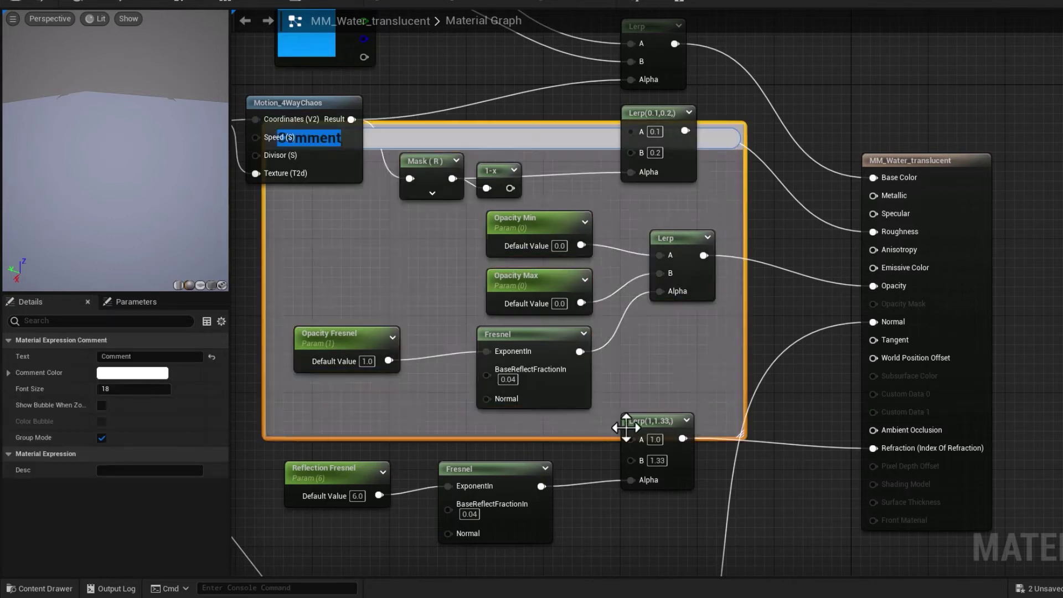
scroll(449, 365, down, 4)
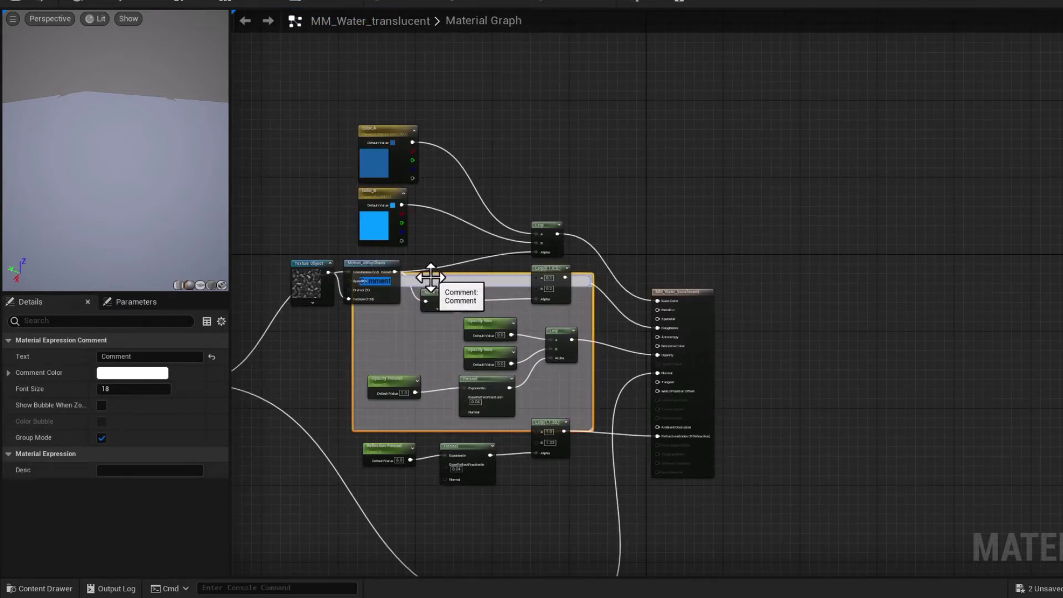
drag(429, 274, 333, 332)
Step: Move the Reflection Fresnel parameter, its Fresnel node and the Lerp(1,1.33) out of the comment box to the empty area below
scroll(495, 459, down, 4)
scroll(492, 450, up, 4)
click(714, 262)
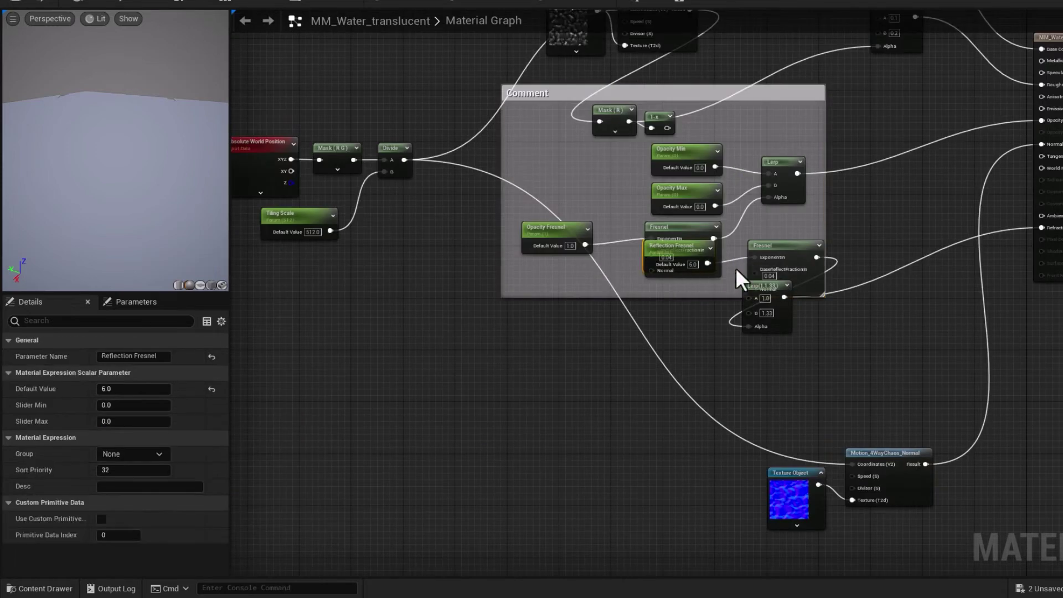
click(764, 287)
ctrl+click(776, 255)
drag(775, 255, 676, 371)
click(686, 228)
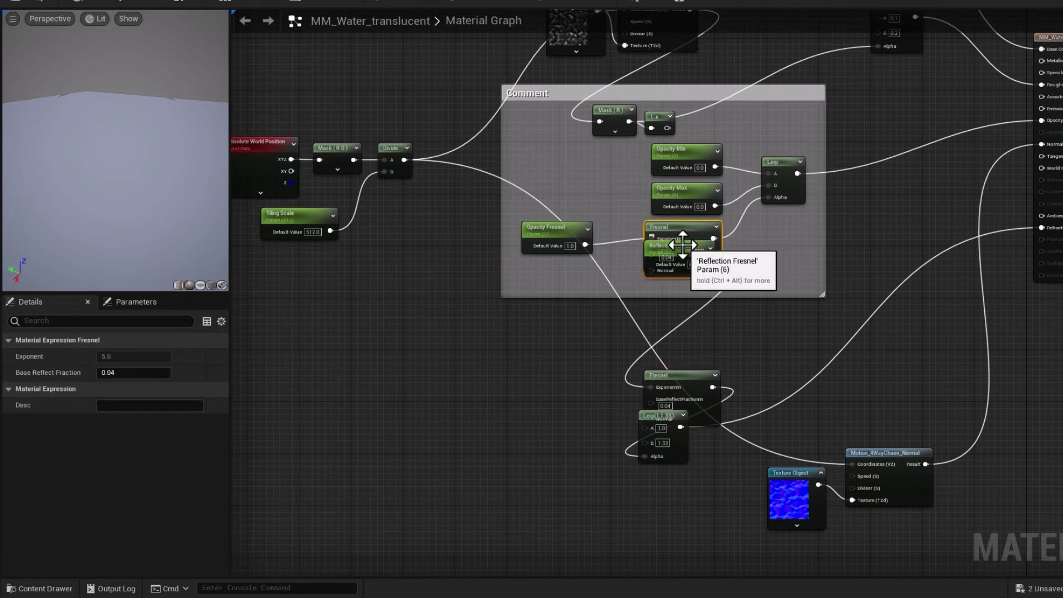
drag(680, 251, 582, 381)
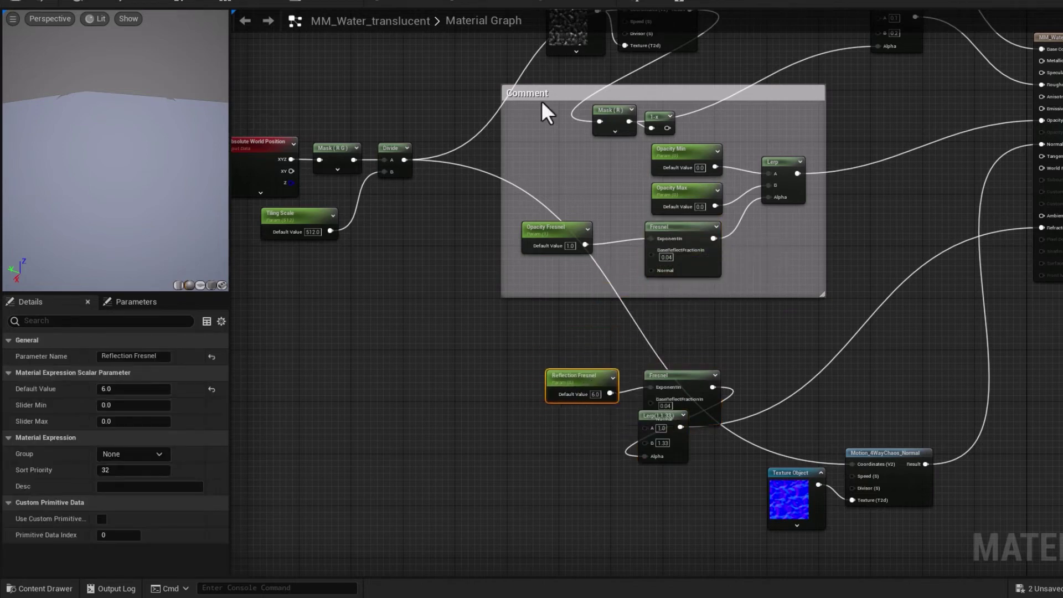
Step: Shift the opacity comment group slightly right, and move the normal Texture Object and Motion_4WayChaos_Normal nodes clear of the refraction nodes
drag(544, 93, 577, 92)
right_drag(893, 454, 791, 414)
click(791, 414)
ctrl+click(693, 433)
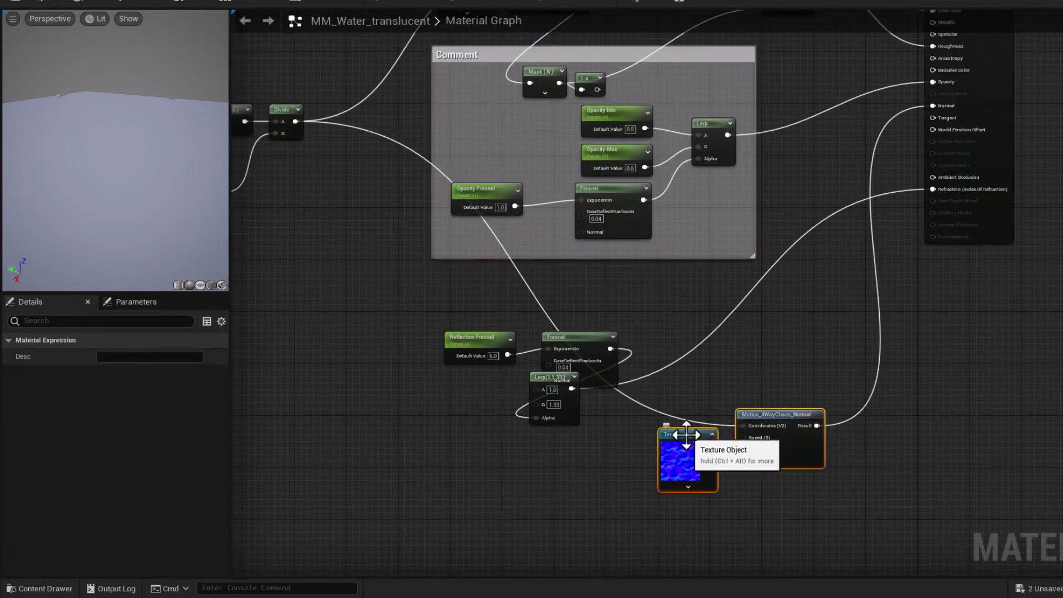
drag(692, 433, 784, 427)
Step: Arrange the Reflection Fresnel parameter, its Fresnel node and the Lerp(1,1.33) in a row beneath the opacity comment group
click(587, 377)
ctrl+click(559, 395)
click(559, 395)
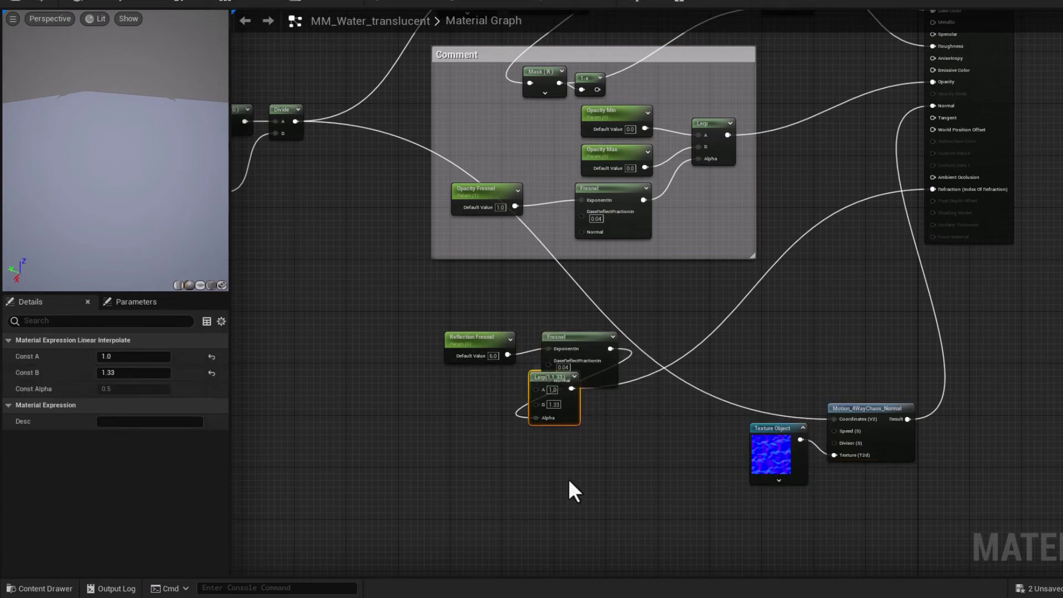
drag(560, 389, 748, 322)
drag(577, 339, 635, 320)
click(476, 339)
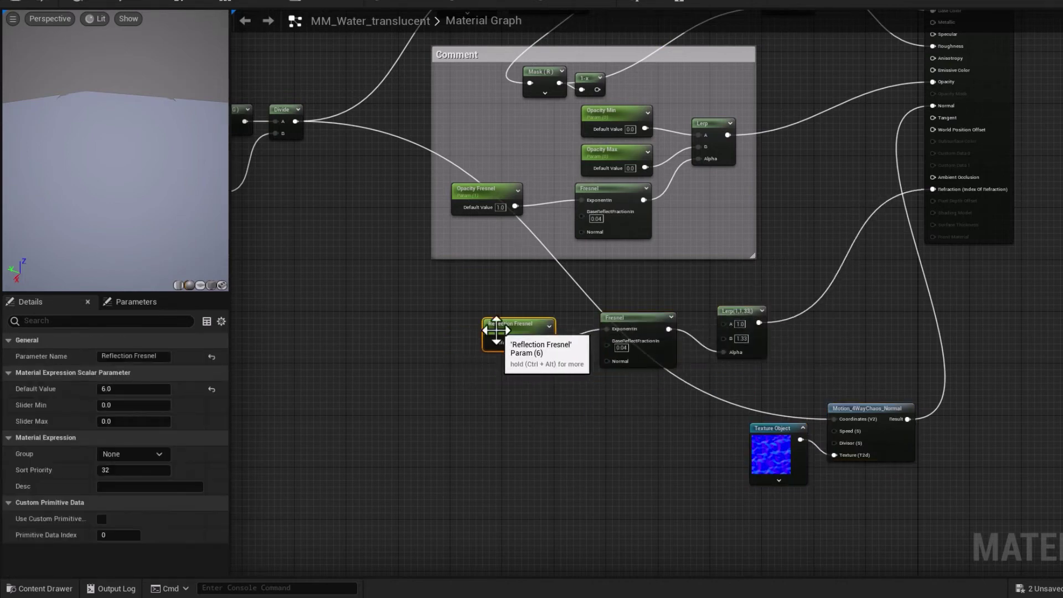
Step: Enclose the refraction nodes in a comment named Reflection, rename the opacity group's comment to Opacity, and place the Reflection group directly below it
drag(427, 281, 786, 381)
key(c)
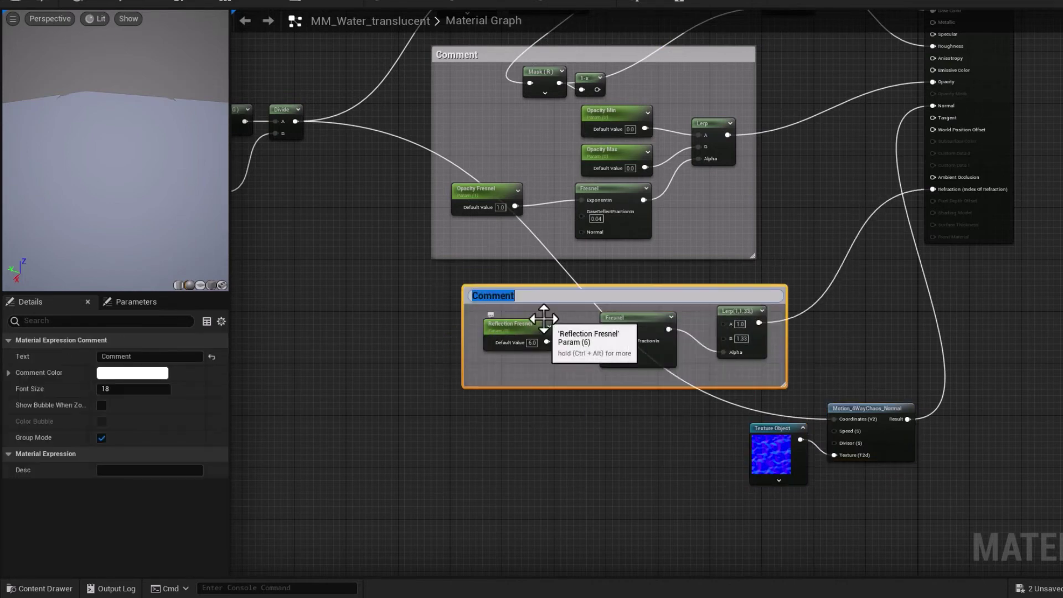
double_click(464, 55)
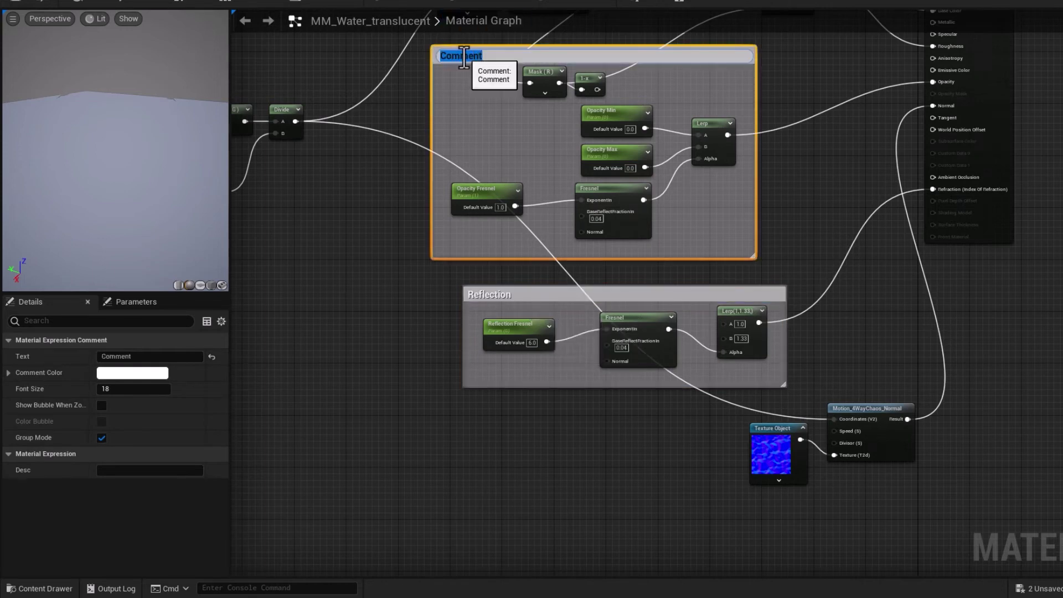
text(Opacity)
key(Return)
drag(509, 296, 487, 284)
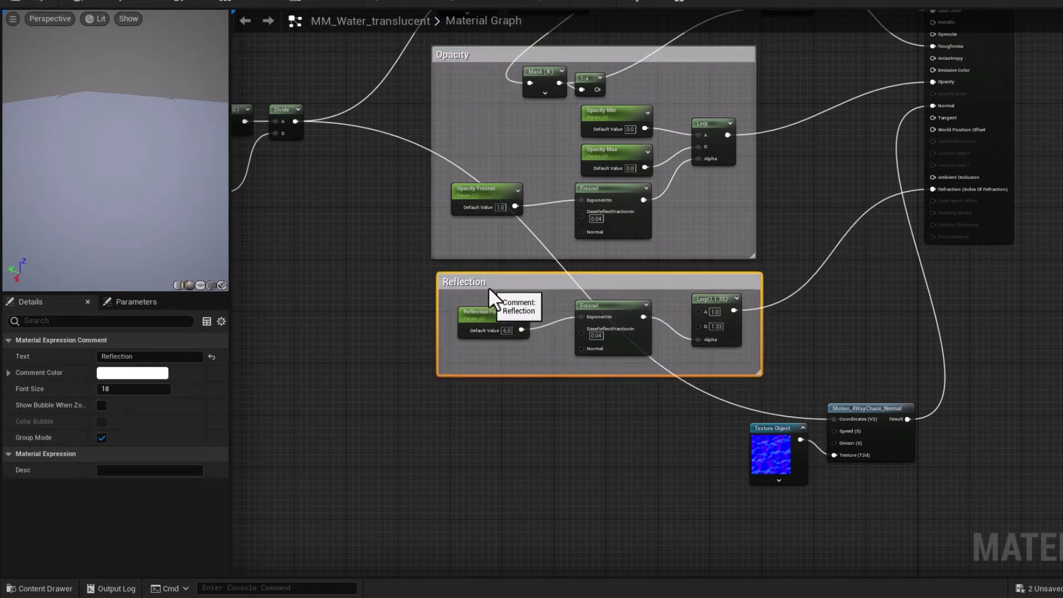
Step: Save the material and examine the pool water from several angles in the Main2 level
click(21, 2)
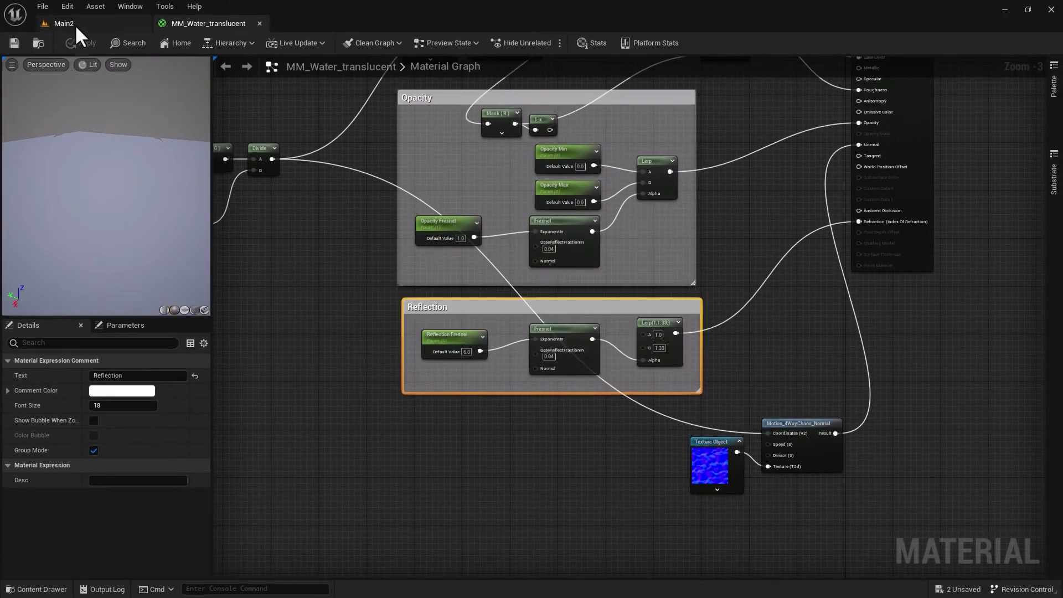
click(75, 24)
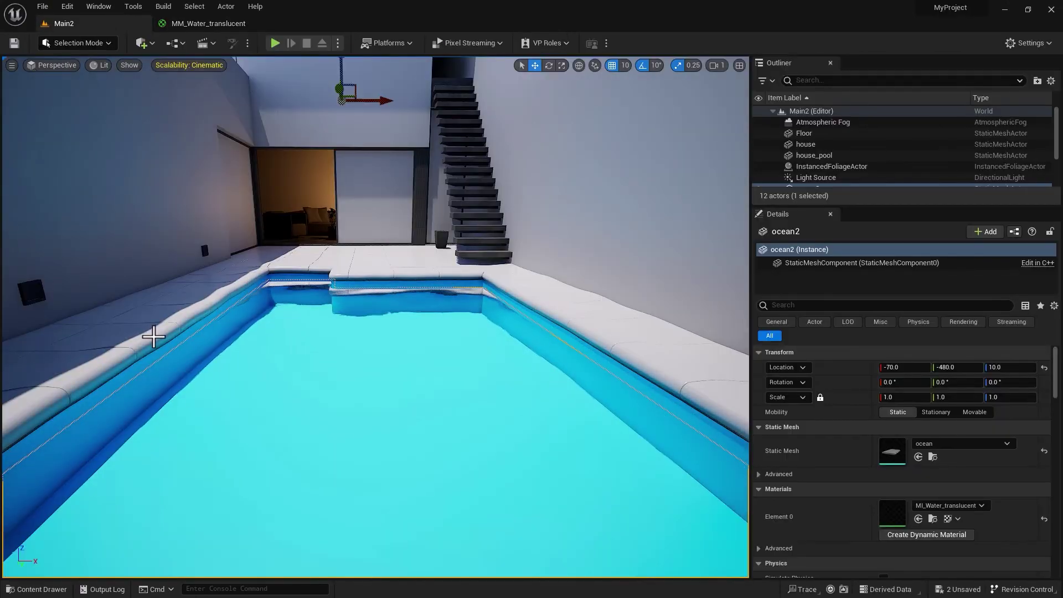
mouse_move(239, 365)
right_down()
mouse_move(246, 354)
mouse_move(247, 376)
mouse_move(246, 365)
right_up()
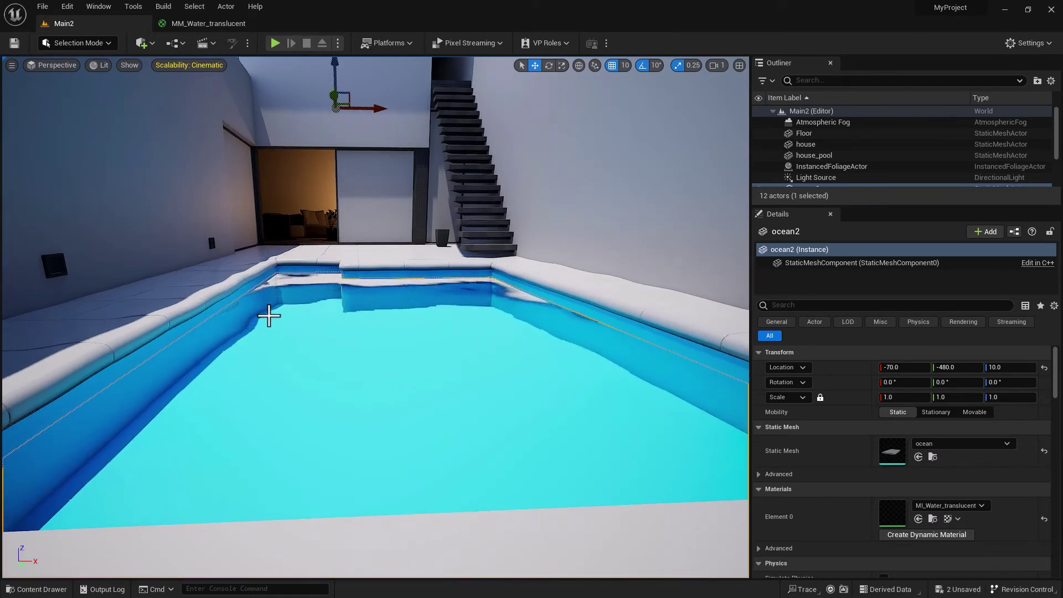
right_drag(430, 363, 392, 373)
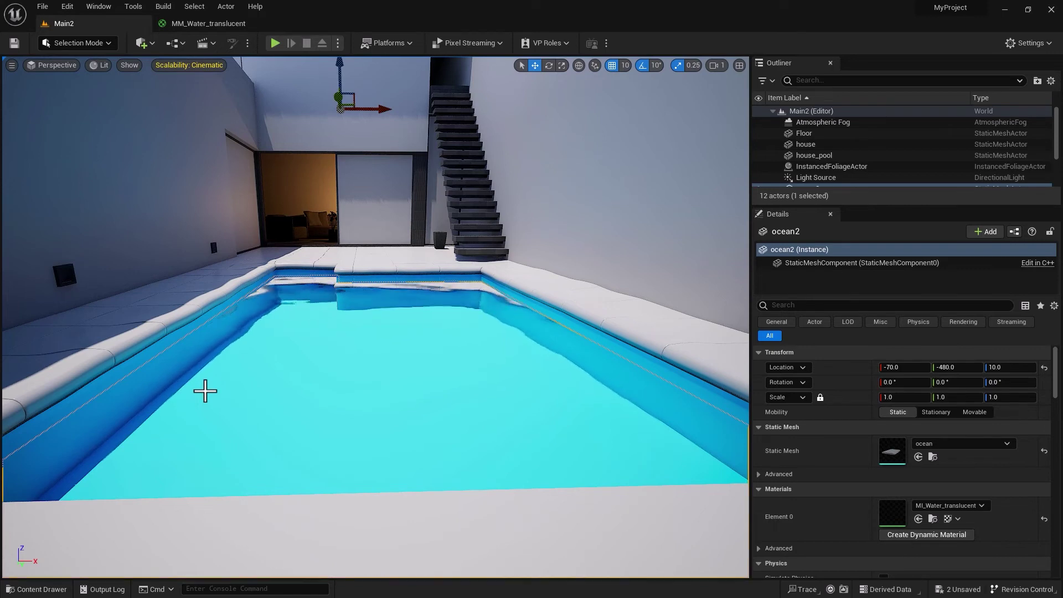
right_drag(252, 397, 252, 402)
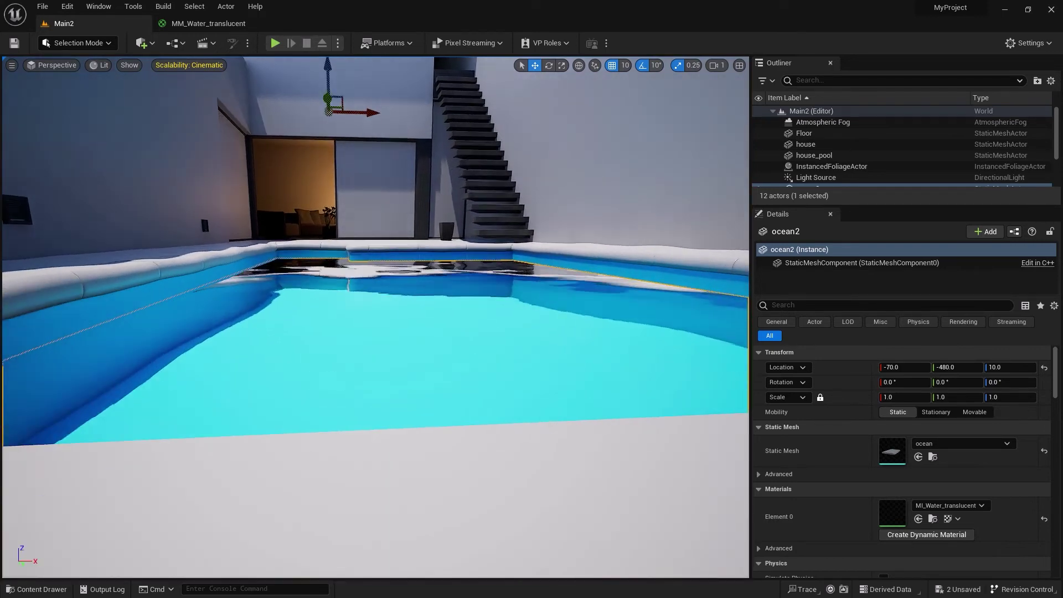
right_drag(308, 375, 308, 375)
right_drag(374, 395, 374, 395)
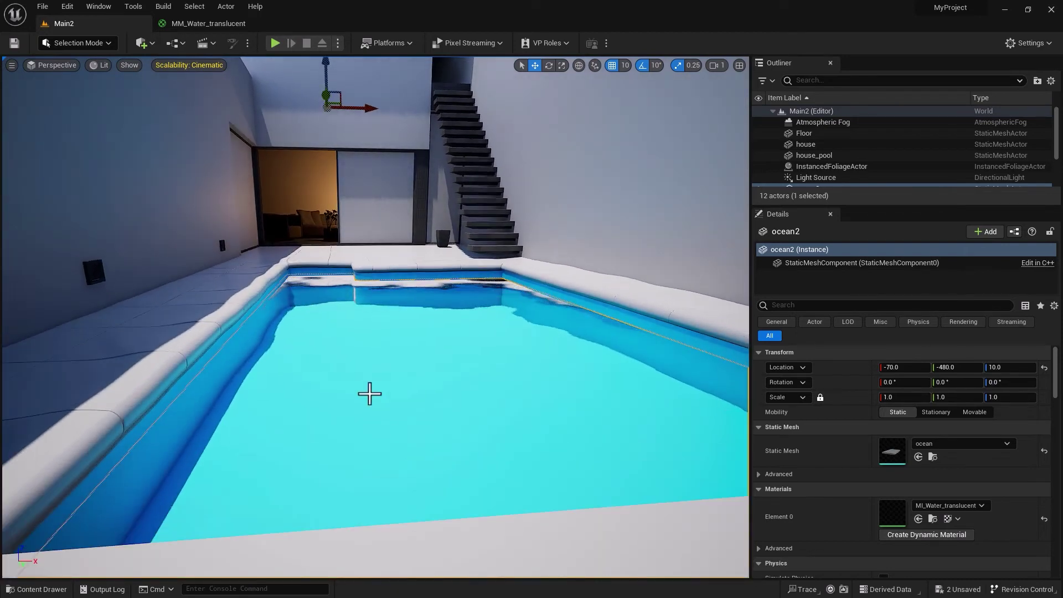
right_drag(494, 418, 494, 418)
right_drag(244, 130, 245, 131)
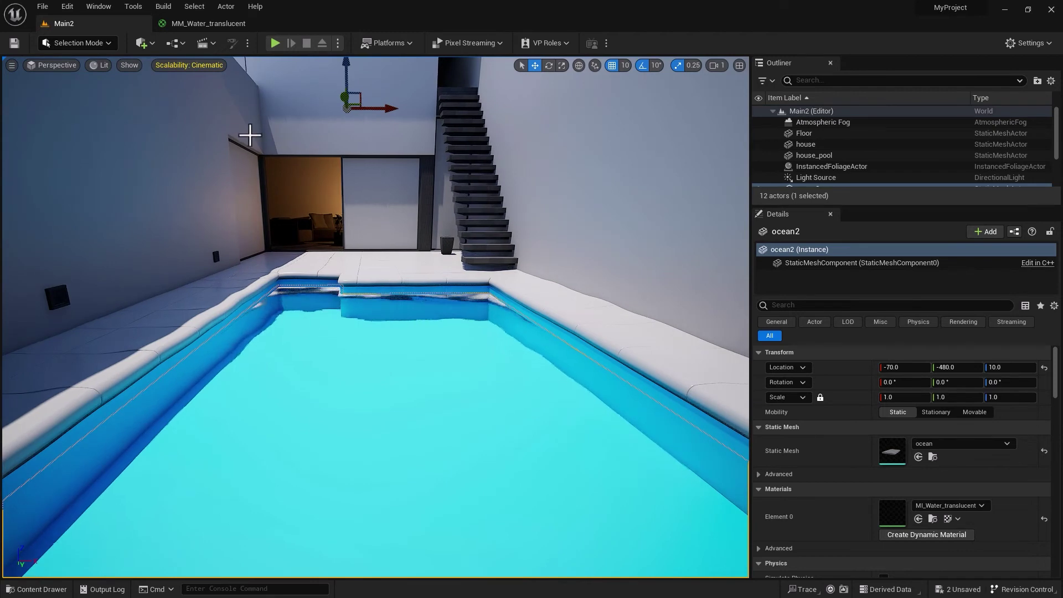
Step: Set the Default Value of the Opacity Min parameter in MM_Water_translucent to 0.2
click(214, 23)
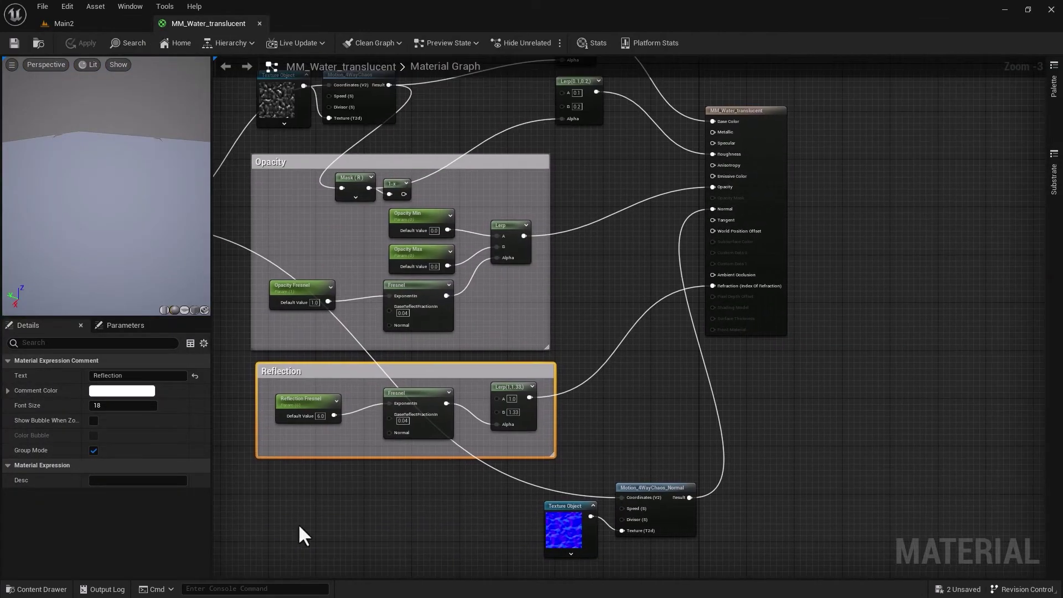
click(424, 221)
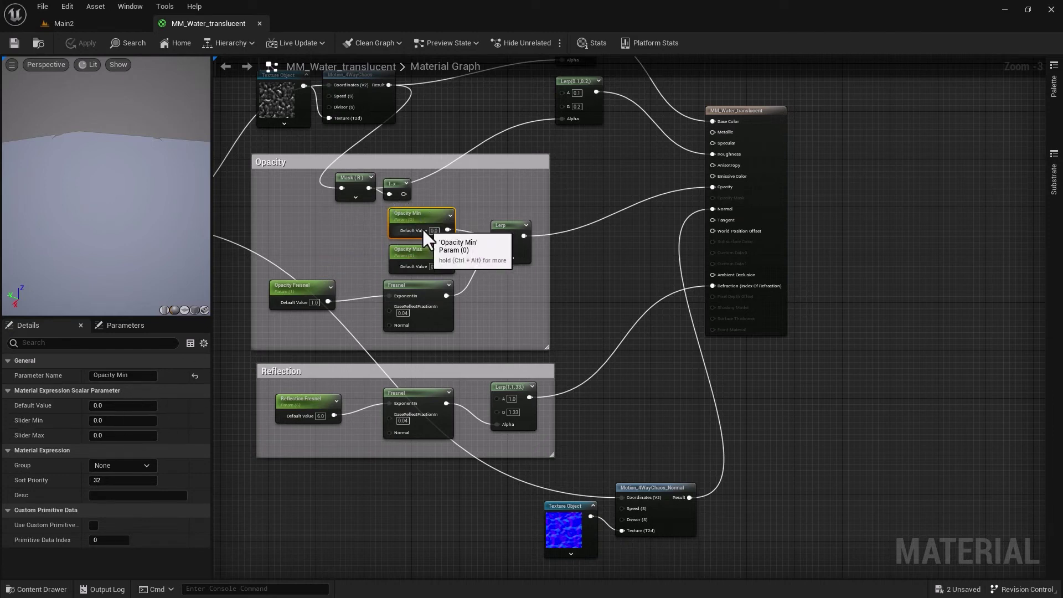
click(125, 407)
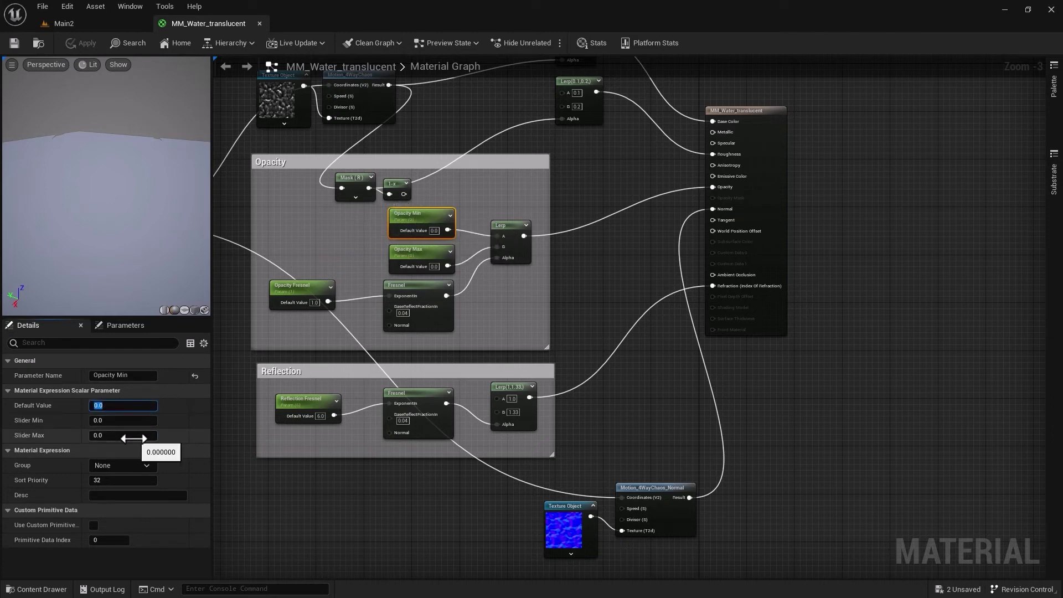
text(.2)
key(Return)
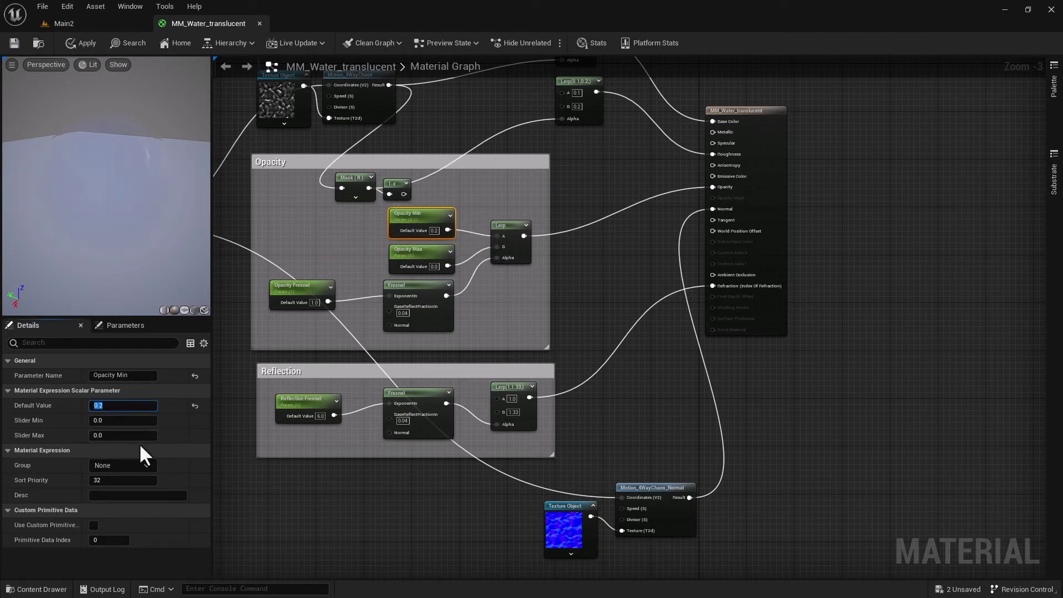
Step: Set the Opacity Max parameter's Default Value to 0.8, and check the pool water in the Main2 level
click(409, 257)
click(102, 406)
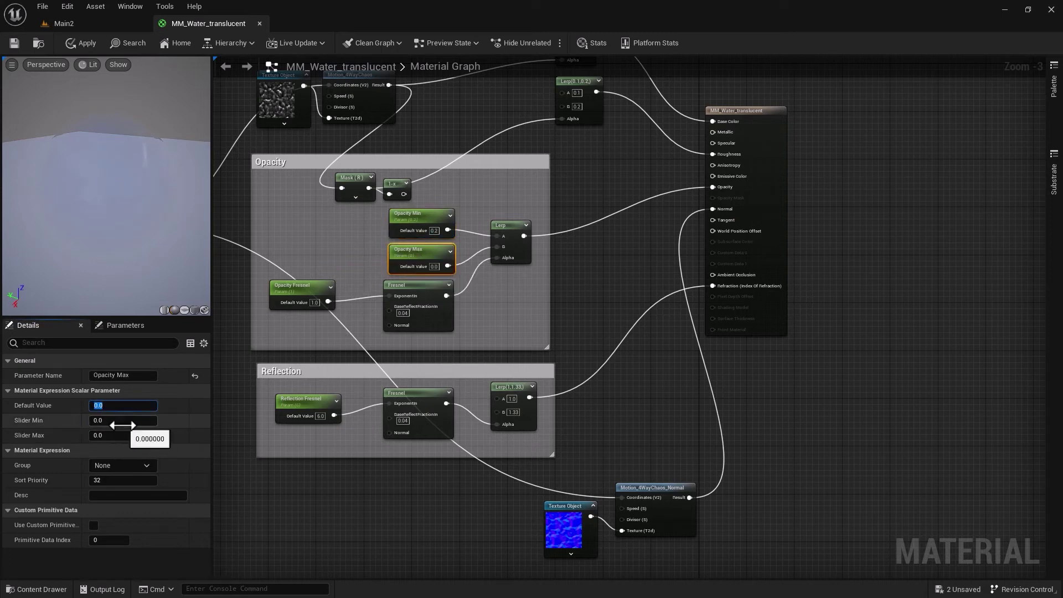
text(.8)
key(Return)
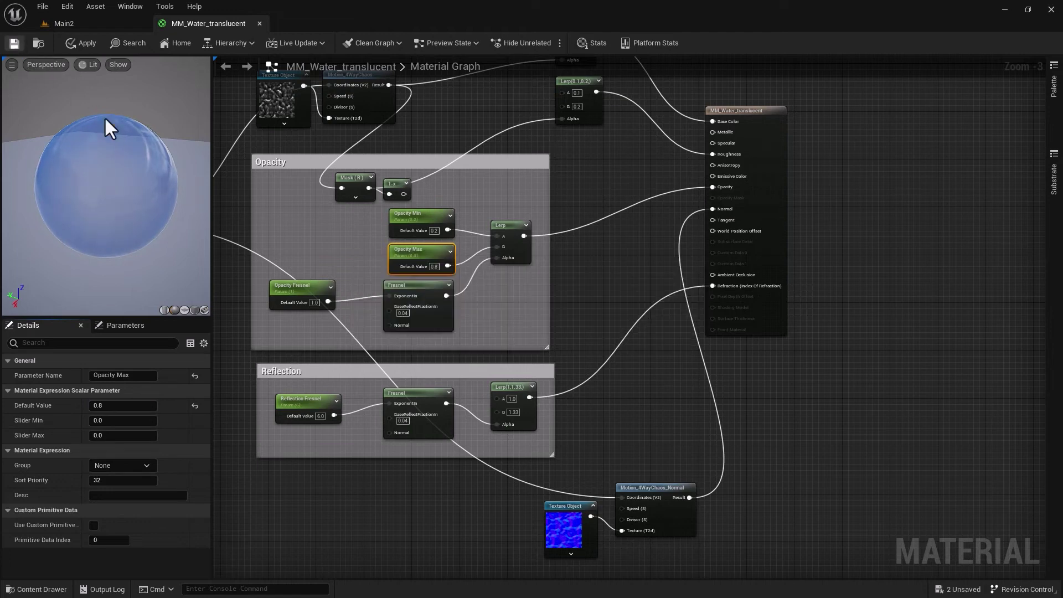
click(62, 23)
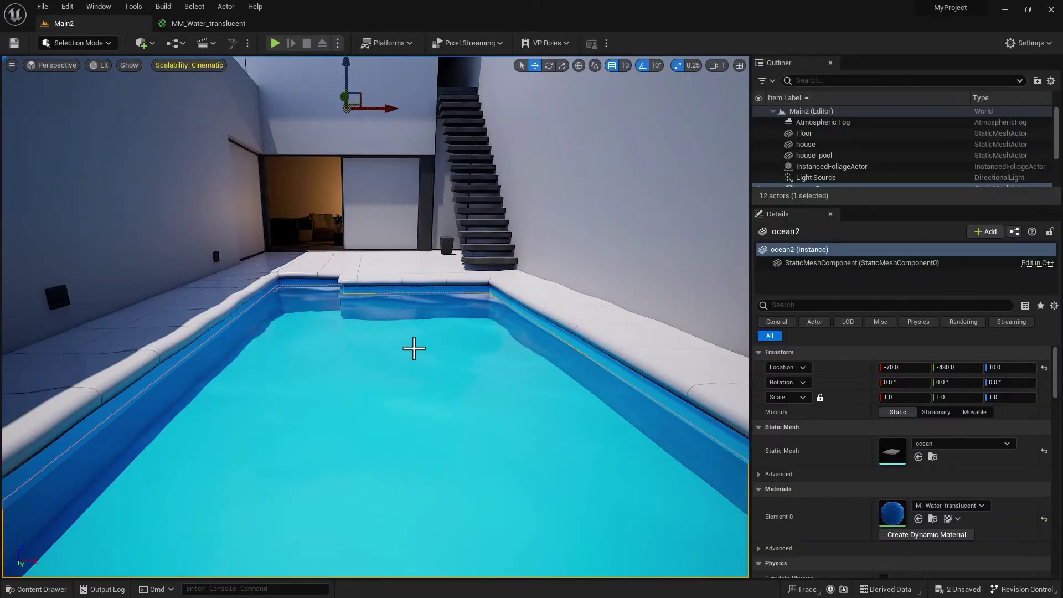
click(213, 25)
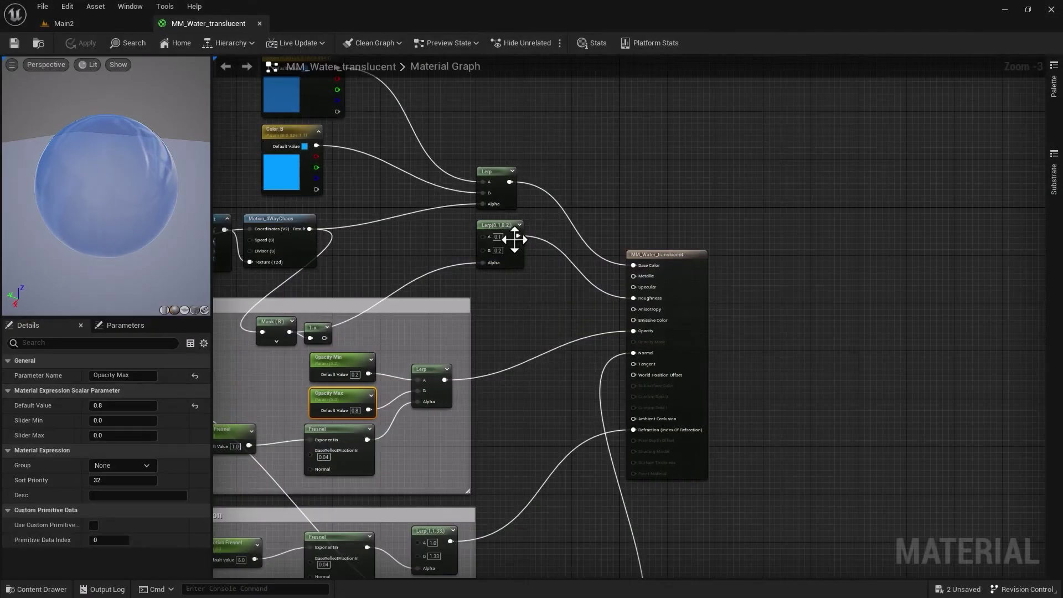
Step: Move the roughness Lerp slightly down and the base color Lerp up to free space between them
drag(503, 231, 496, 259)
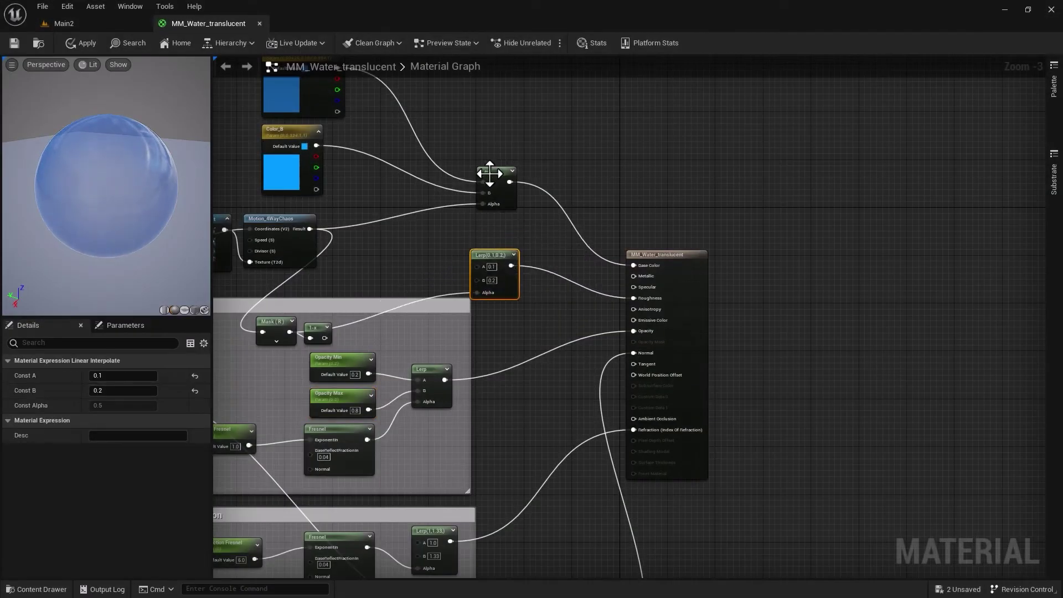
drag(491, 173, 492, 105)
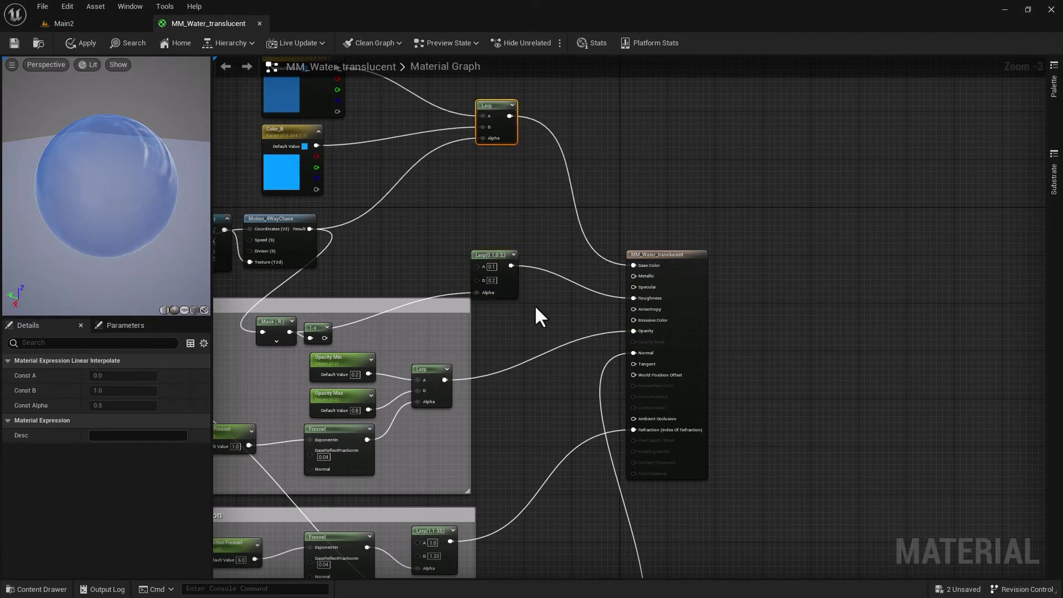
scroll(534, 305, up, 3)
right_drag(614, 320, 605, 345)
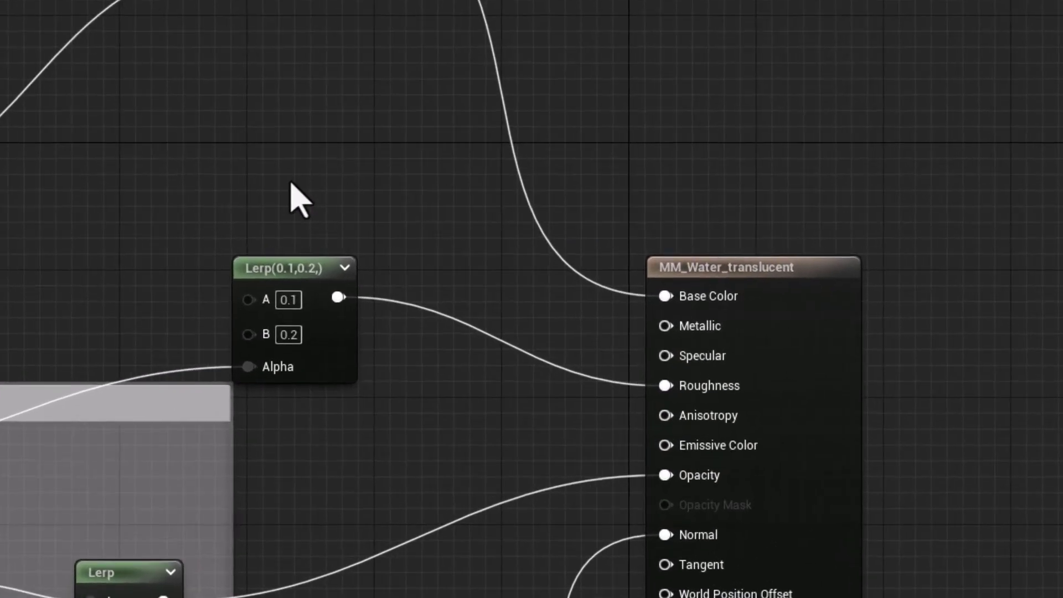
click(463, 207)
drag(299, 186, 283, 170)
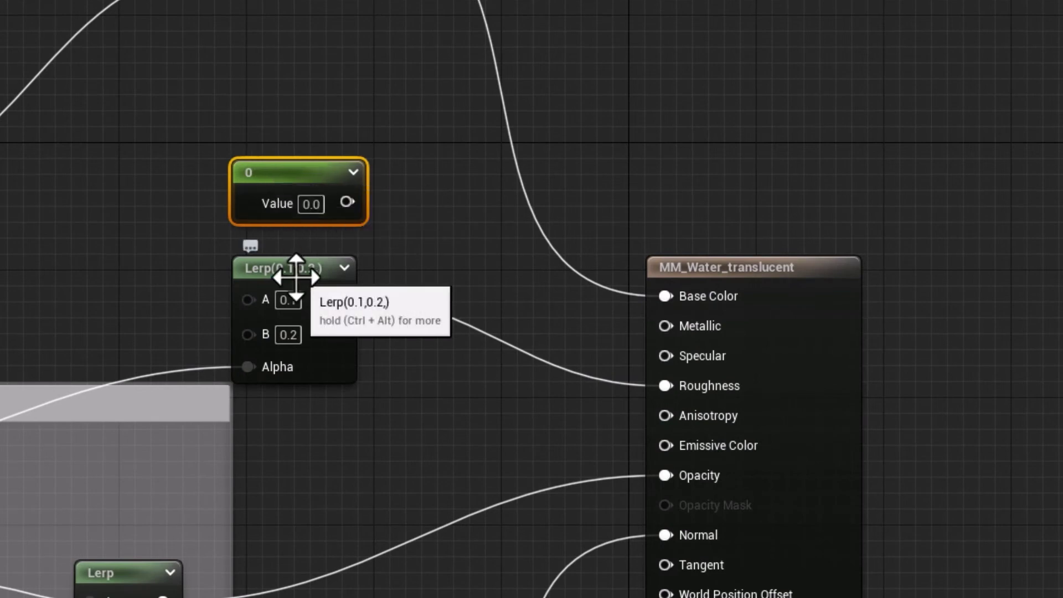
drag(349, 202, 454, 265)
click(279, 172)
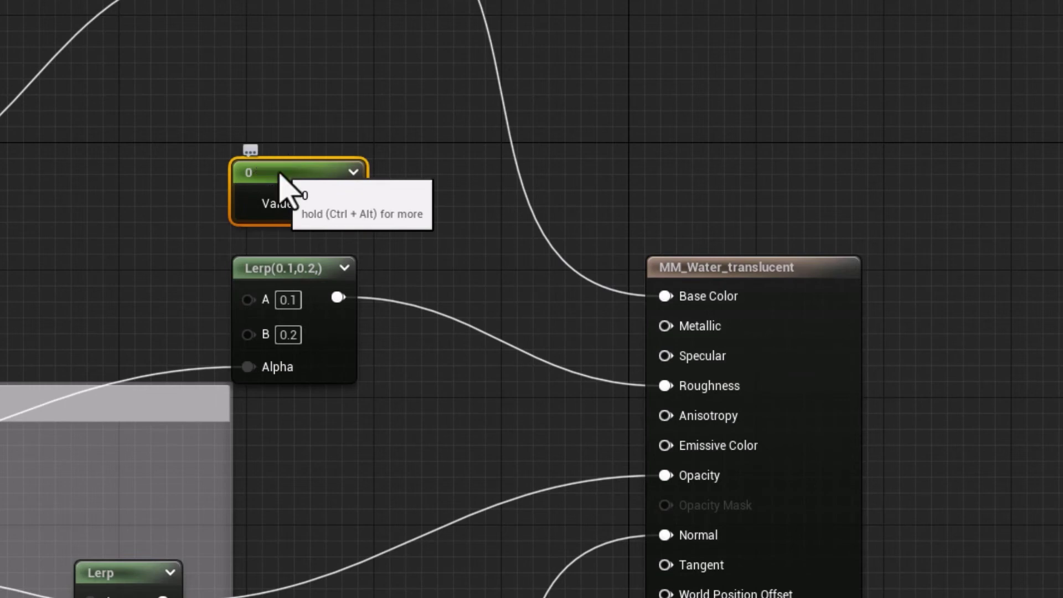
key(Delete)
Step: Promote the material's Specular and Metallic inputs to parameters, and stack both parameter nodes above the roughness Lerp
right_click(689, 365)
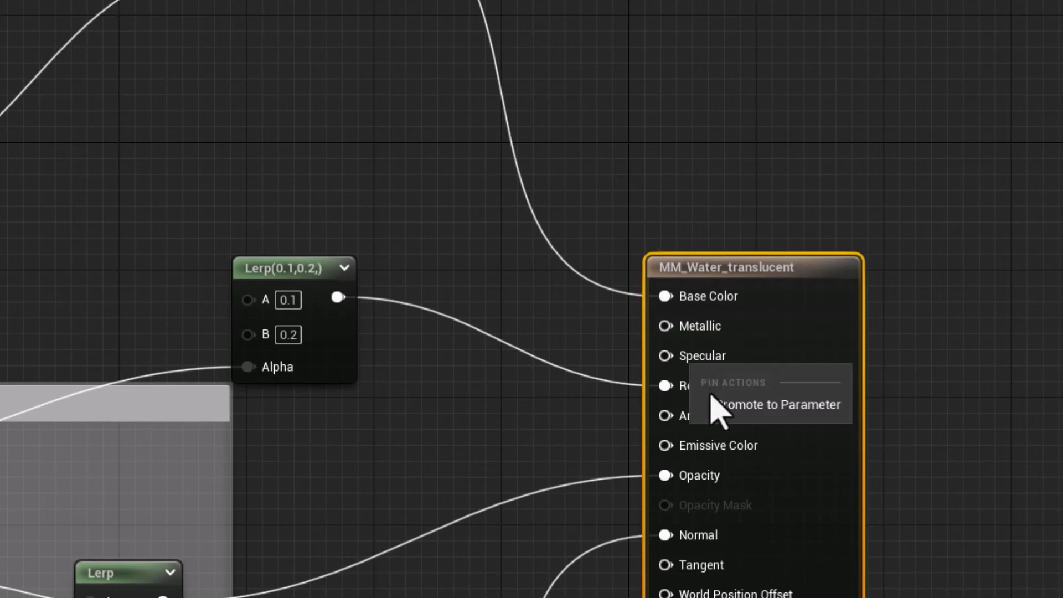
click(717, 405)
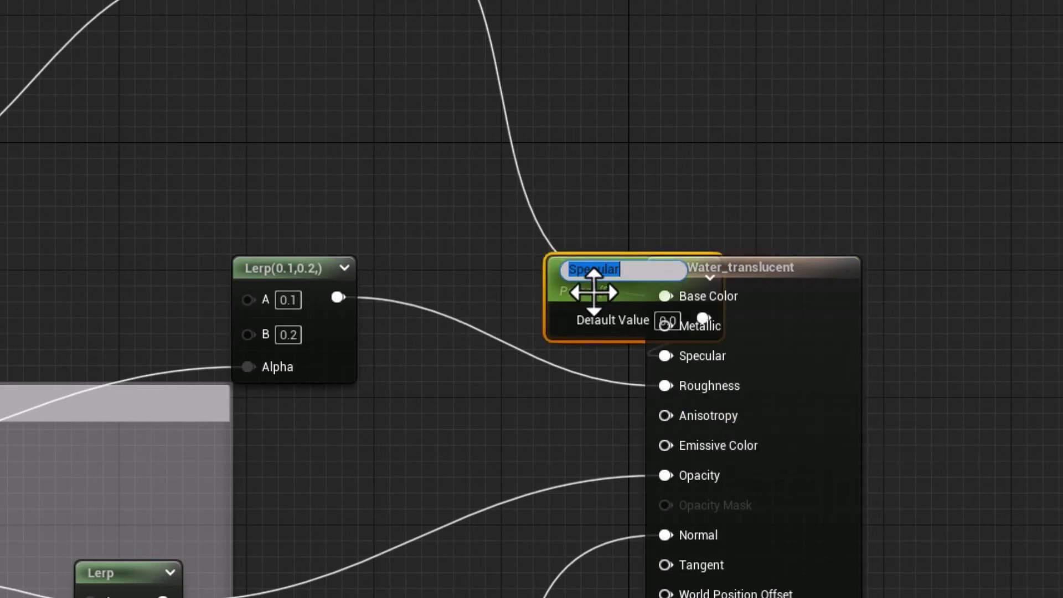
drag(593, 291, 231, 195)
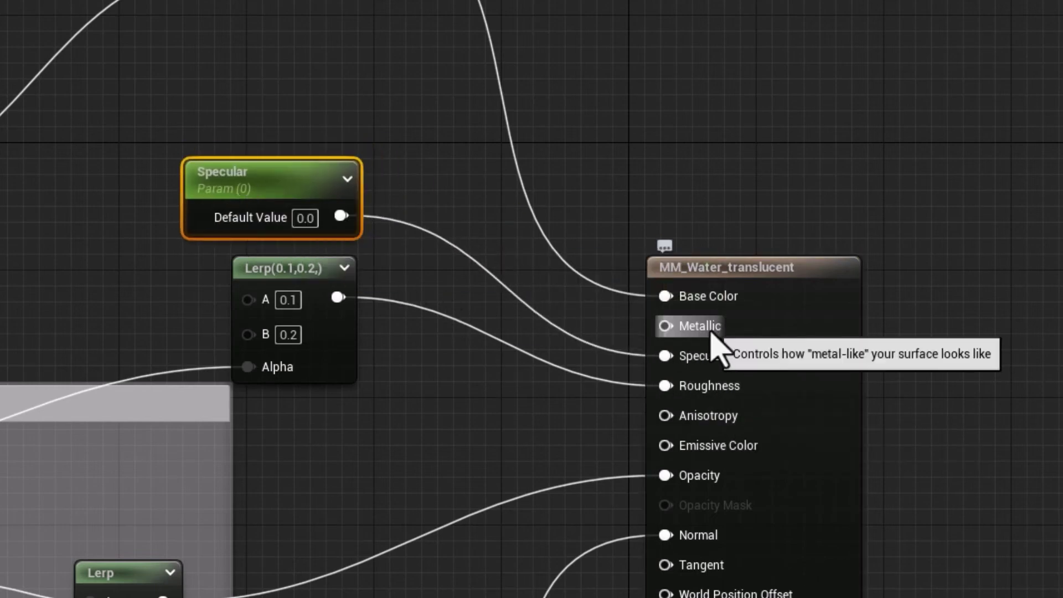
right_click(712, 332)
click(775, 371)
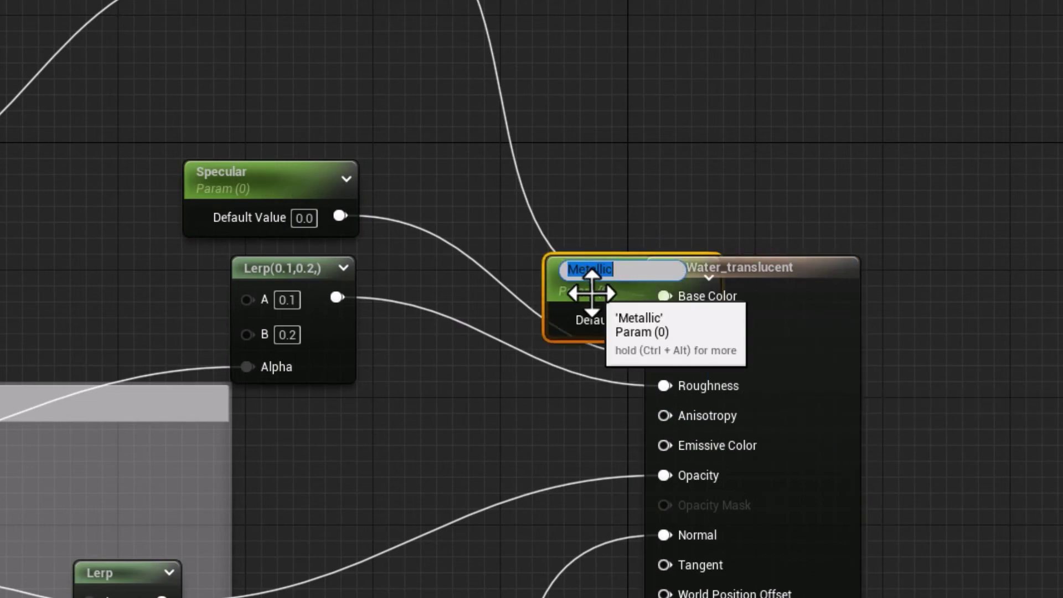
drag(592, 293, 214, 101)
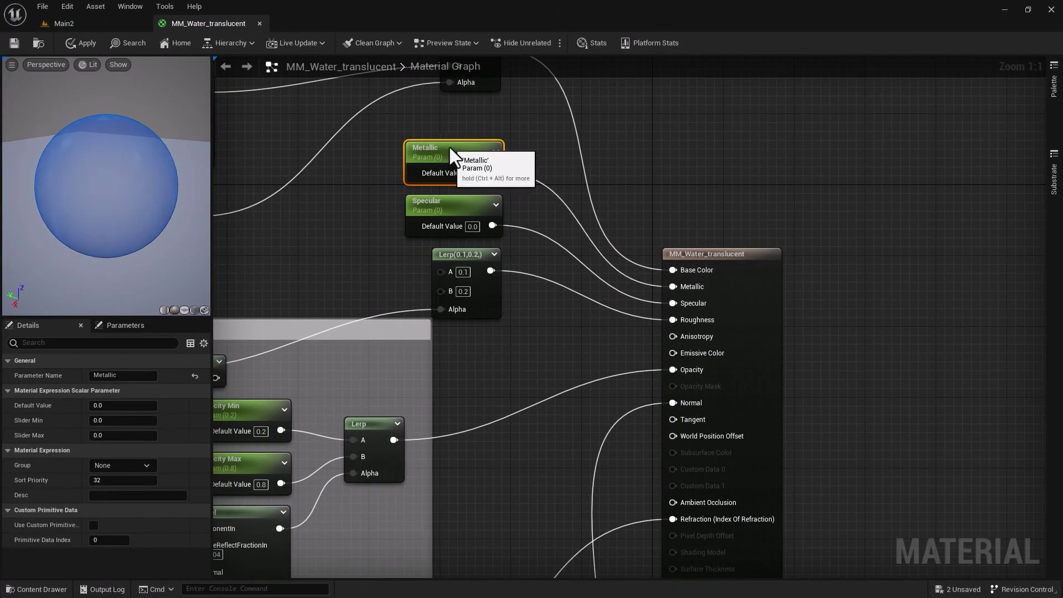
double_click(450, 147)
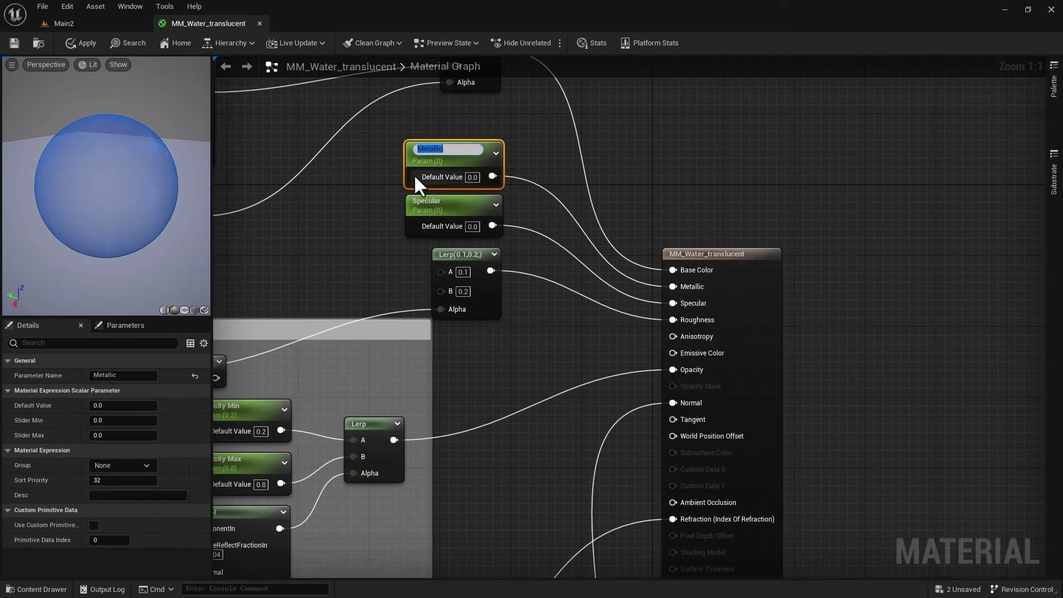
key(Return)
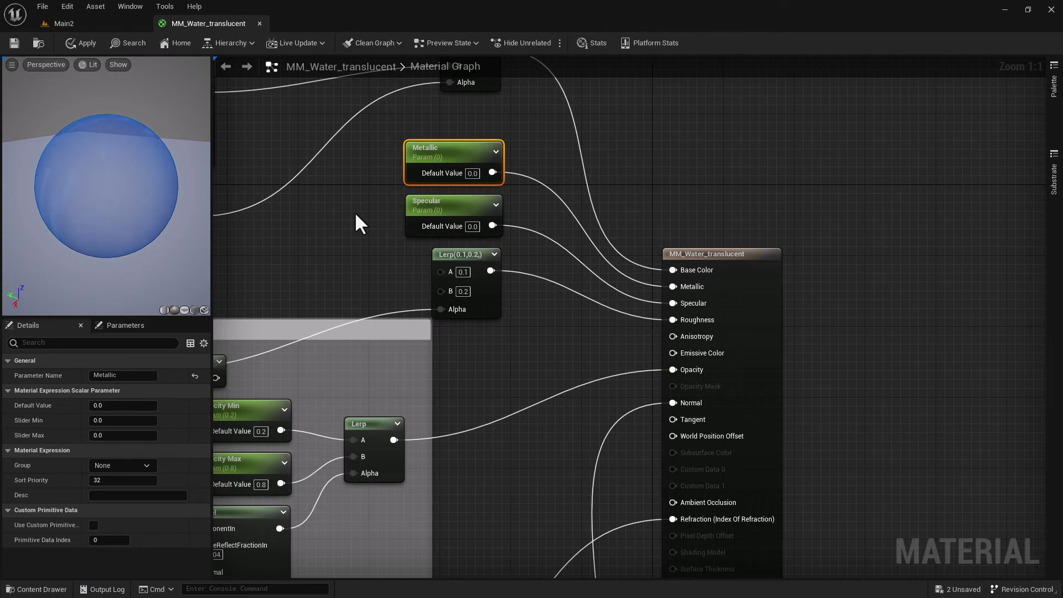
Step: Set the Specular parameter's Default Value to 10 and save the material
click(477, 236)
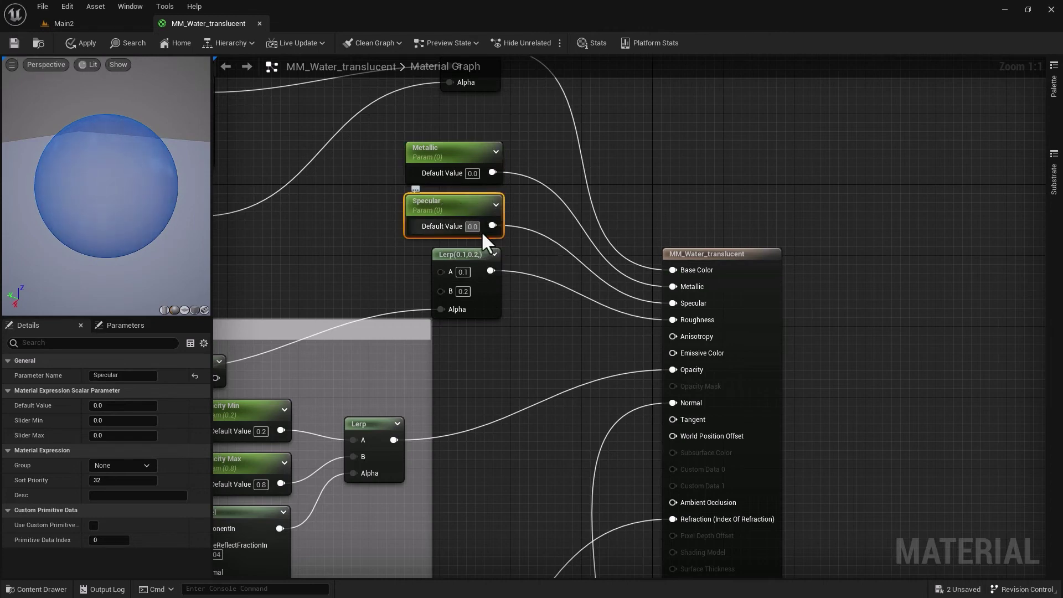
click(474, 227)
text(10)
key(Return)
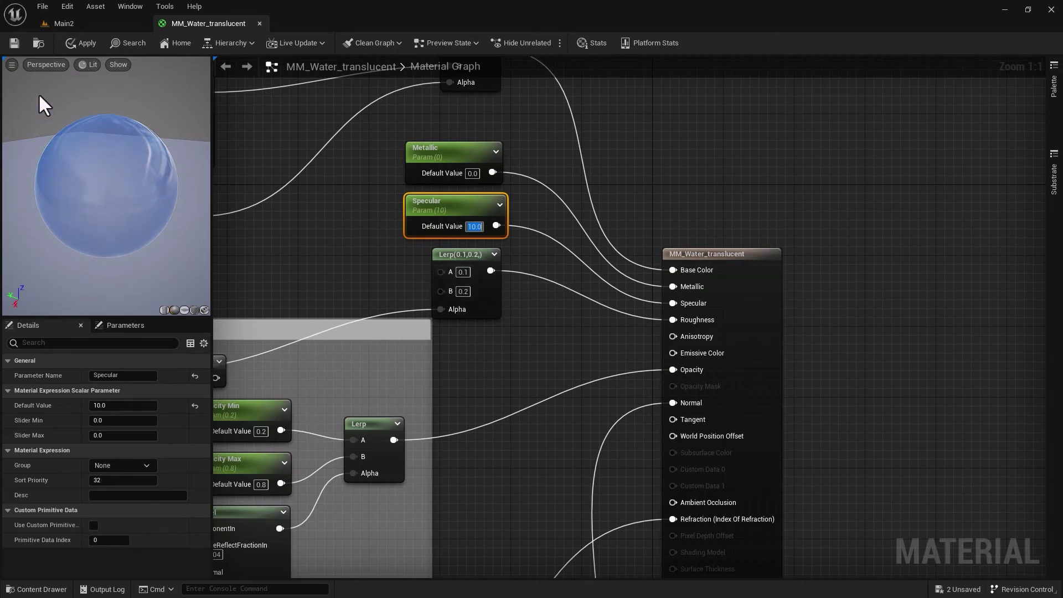
click(15, 44)
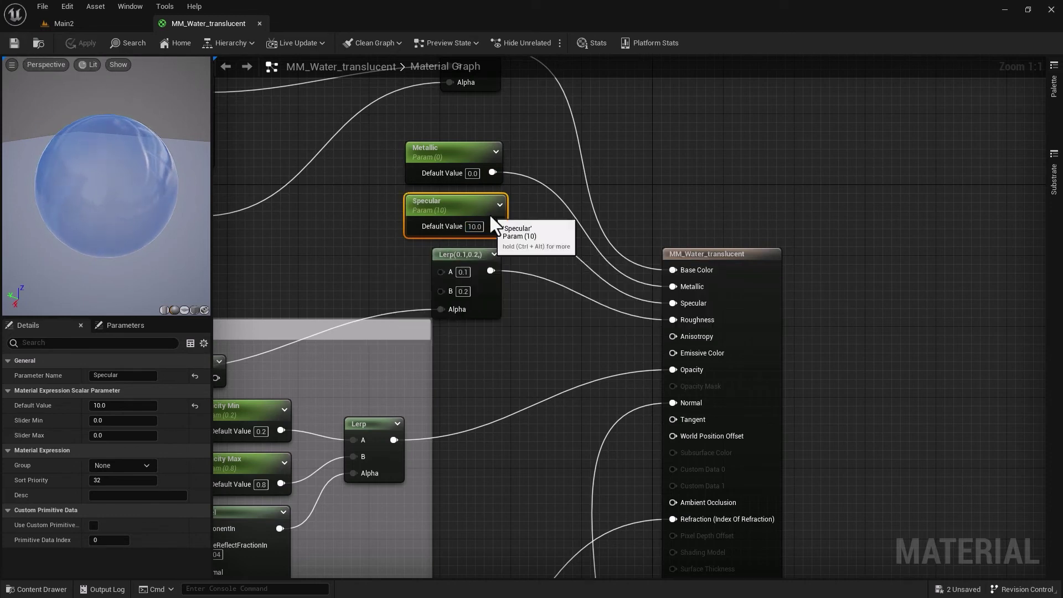
Step: Set the Metallic parameter's Default Value to 0.2 and save the material
click(476, 174)
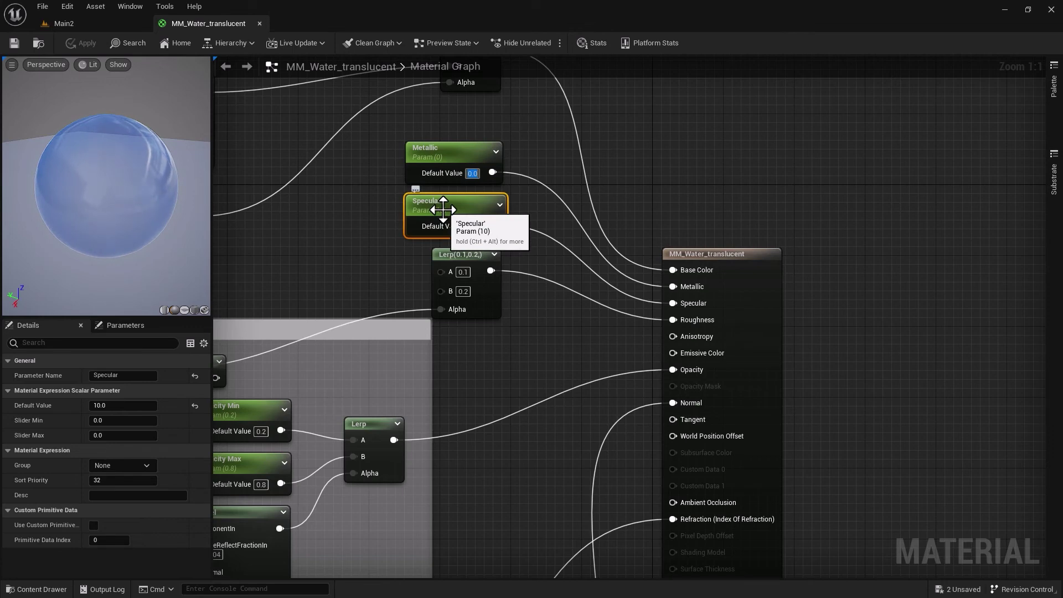
text(0.2)
key(Return)
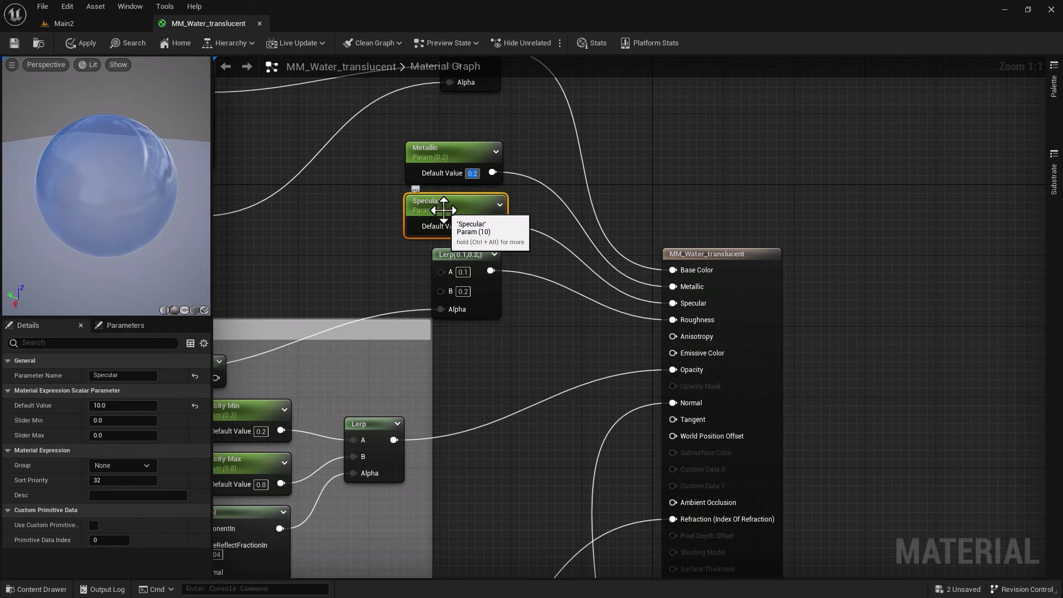
click(13, 44)
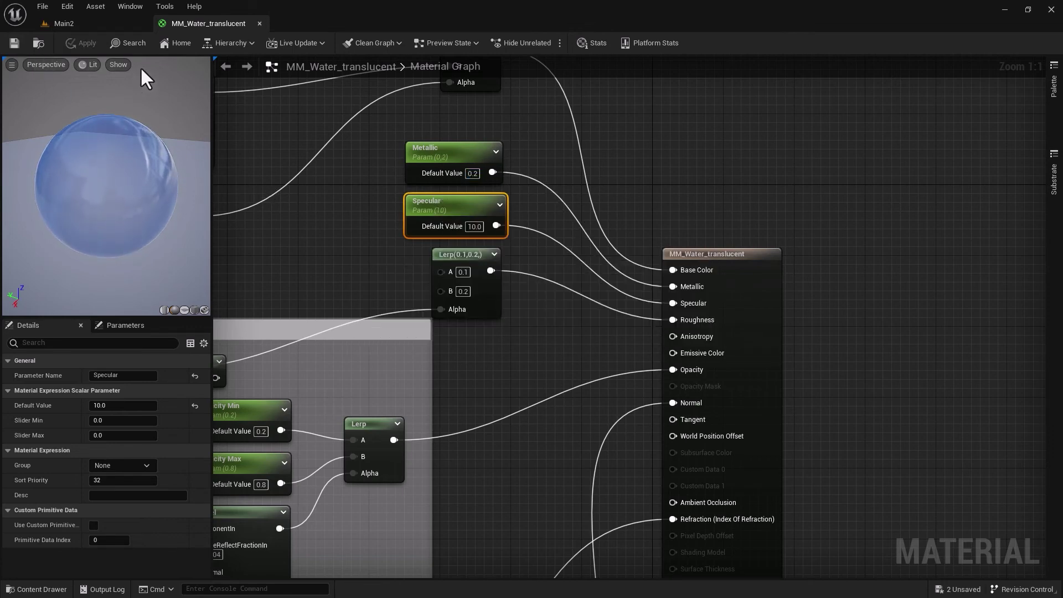
Step: Apply the MI_Water_translucent material instance to the pool water mesh in the Main2 level
click(105, 26)
right_drag(268, 463, 344, 442)
click(54, 594)
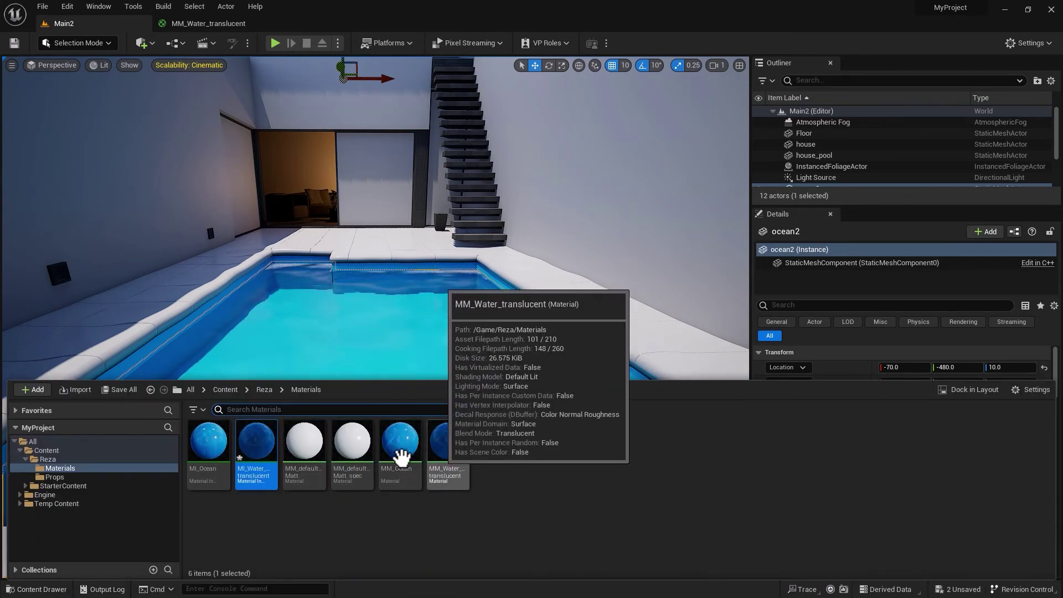
drag(260, 451, 339, 445)
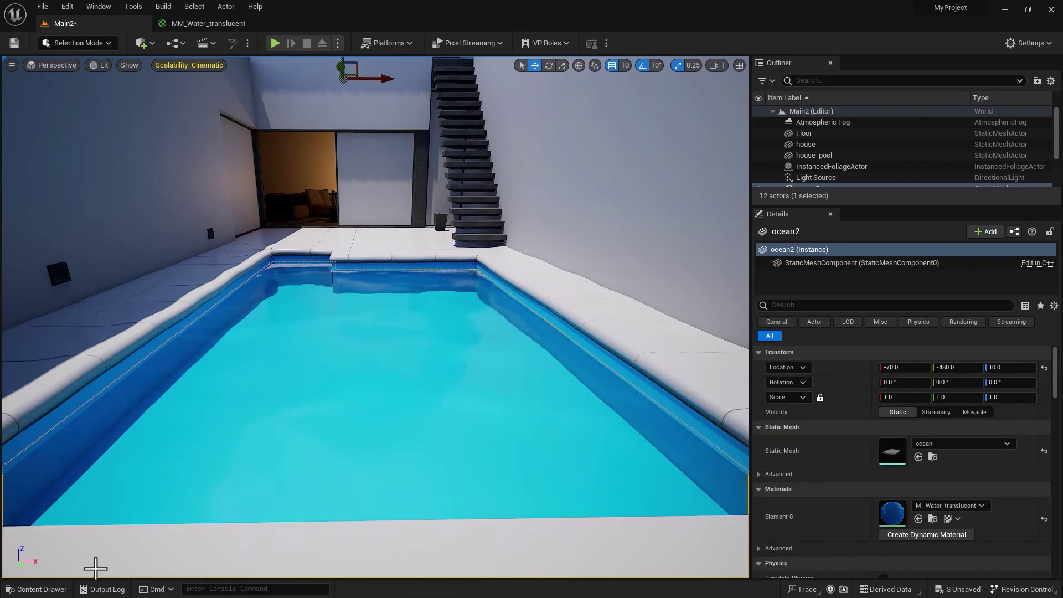
Step: Open MI_Water_translucent in a floating window, and resize and place it so that both its parameters and the pool stay visible
click(50, 592)
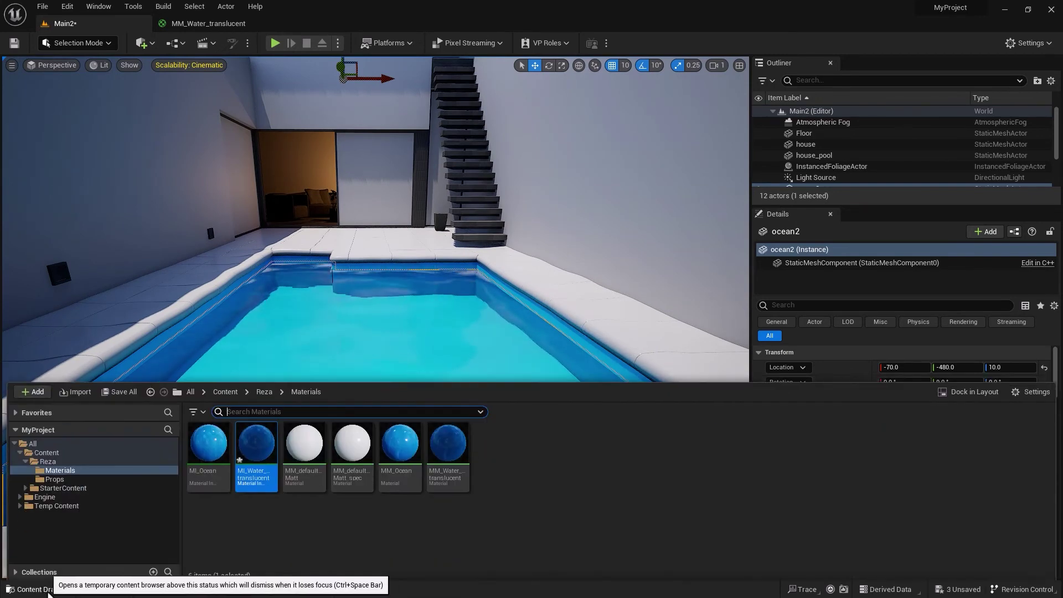
double_click(266, 443)
click(1033, 8)
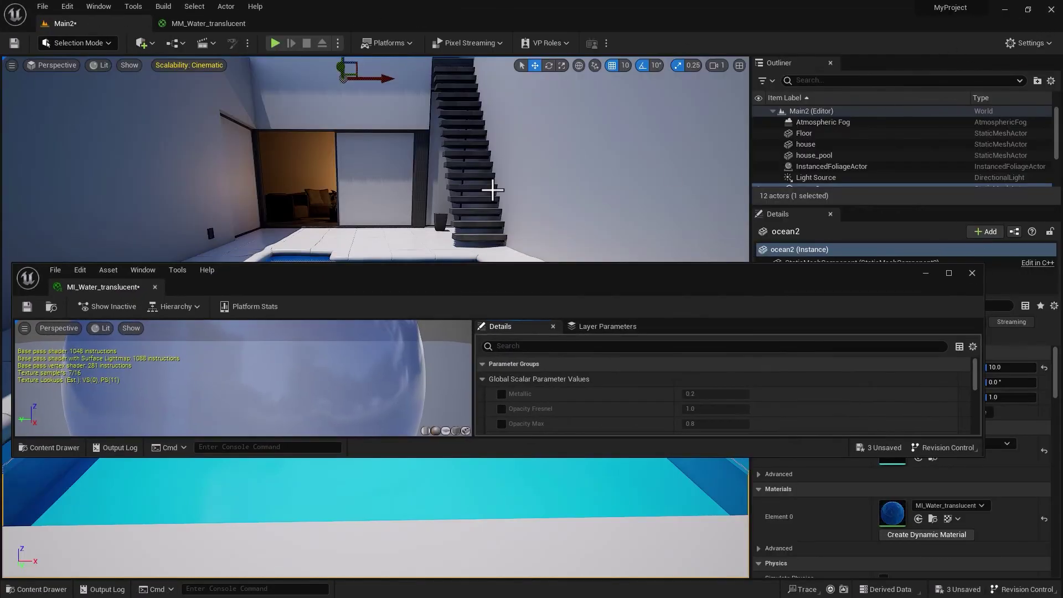
drag(431, 286, 502, 219)
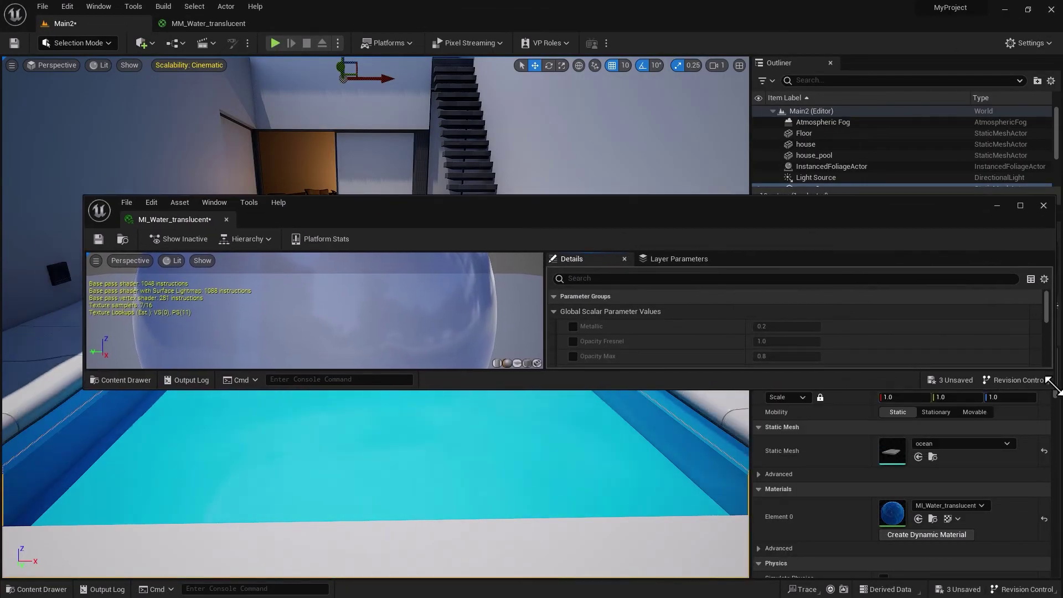
drag(1050, 383, 613, 576)
drag(437, 224, 878, 78)
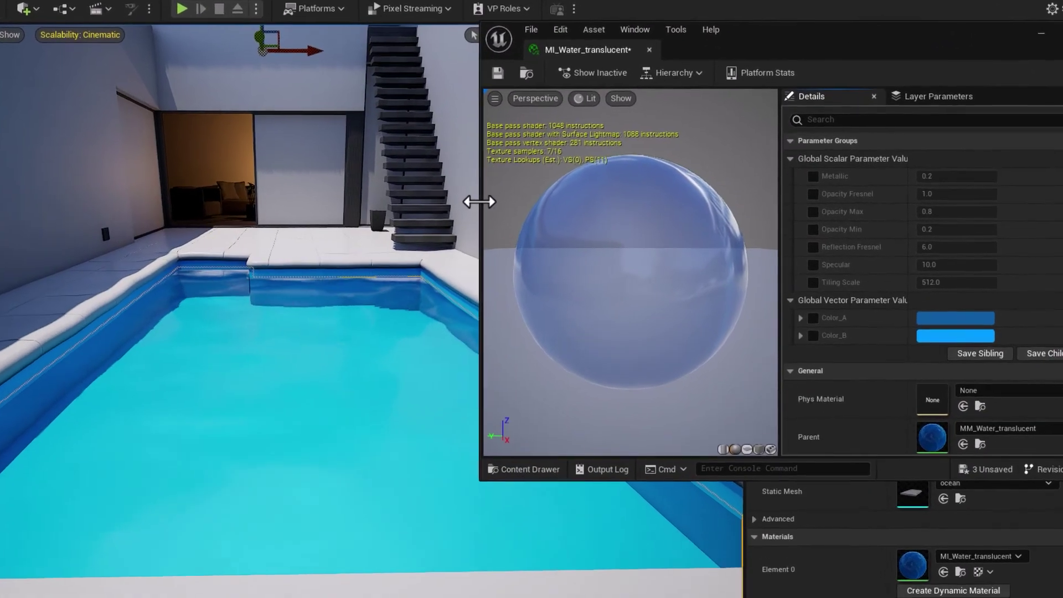
drag(528, 202, 613, 203)
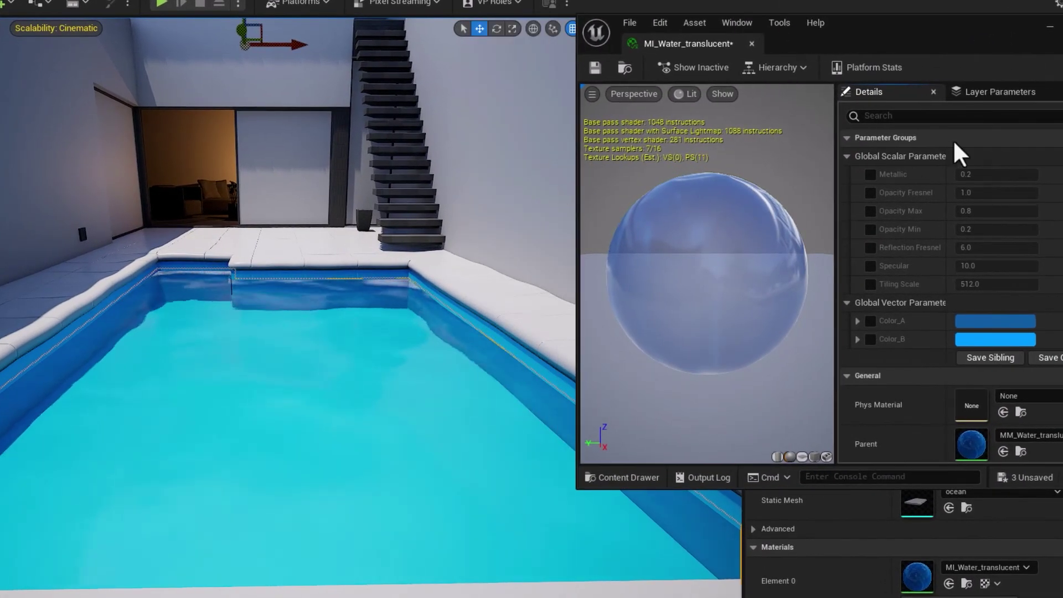
drag(951, 190, 981, 182)
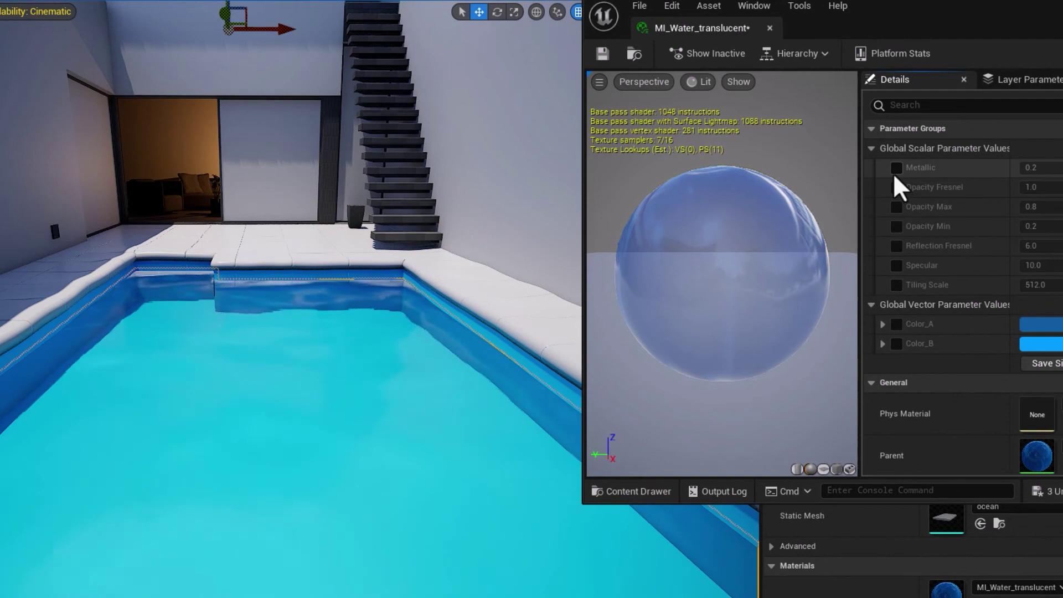
Step: Enable the Metallic, Opacity Fresnel, Opacity Max, Opacity Min, Reflection Fresnel and Specular overrides in the material instance
click(896, 168)
click(897, 187)
click(896, 207)
click(897, 226)
click(896, 246)
click(897, 267)
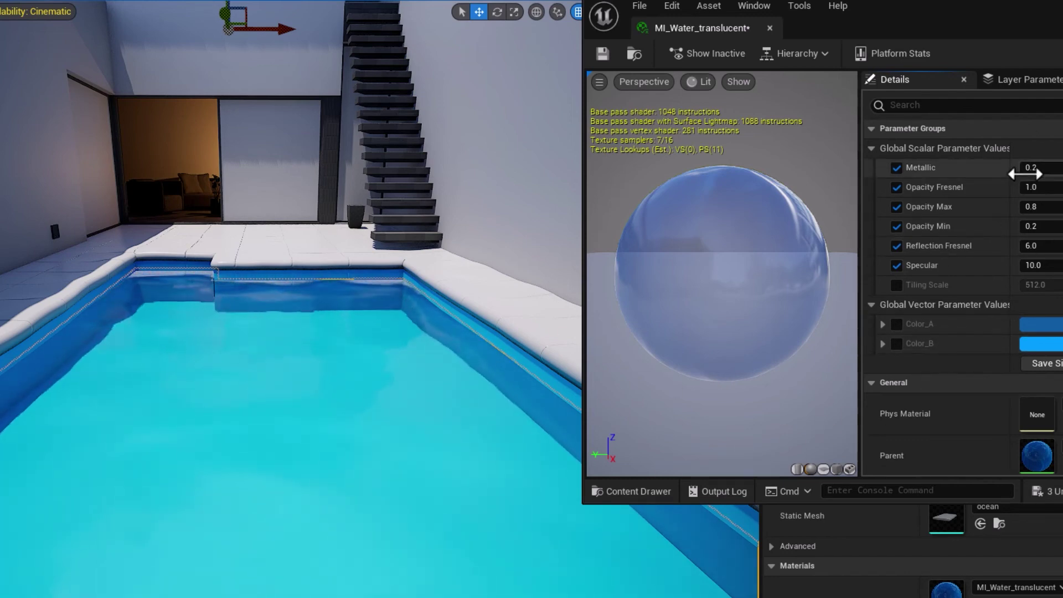
Step: Try Metallic values of 0.5 and 0.6 in the material instance, and examine the pool water
click(1036, 168)
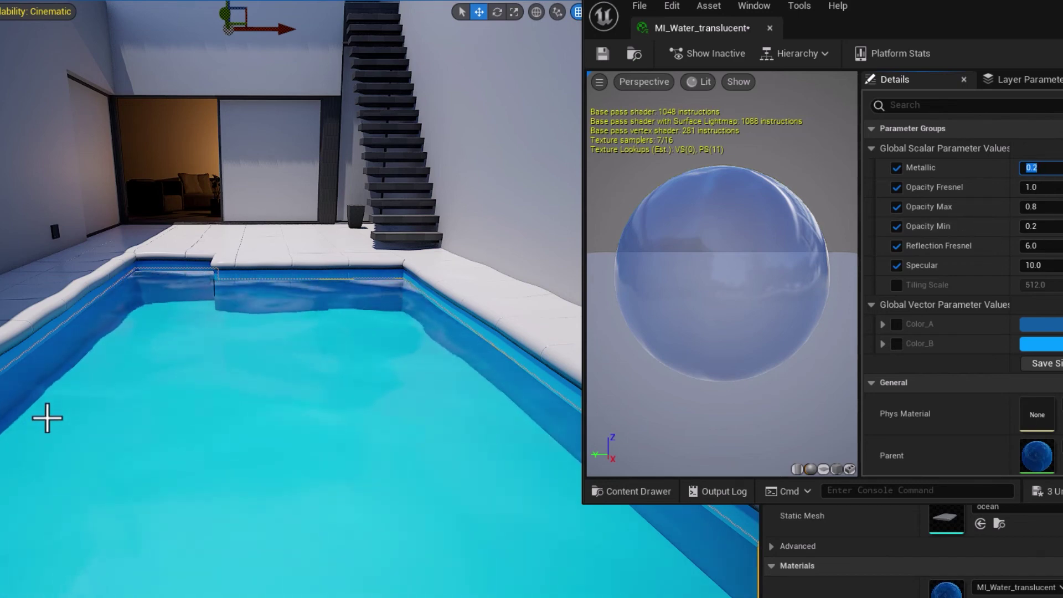
text(0.5)
key(Return)
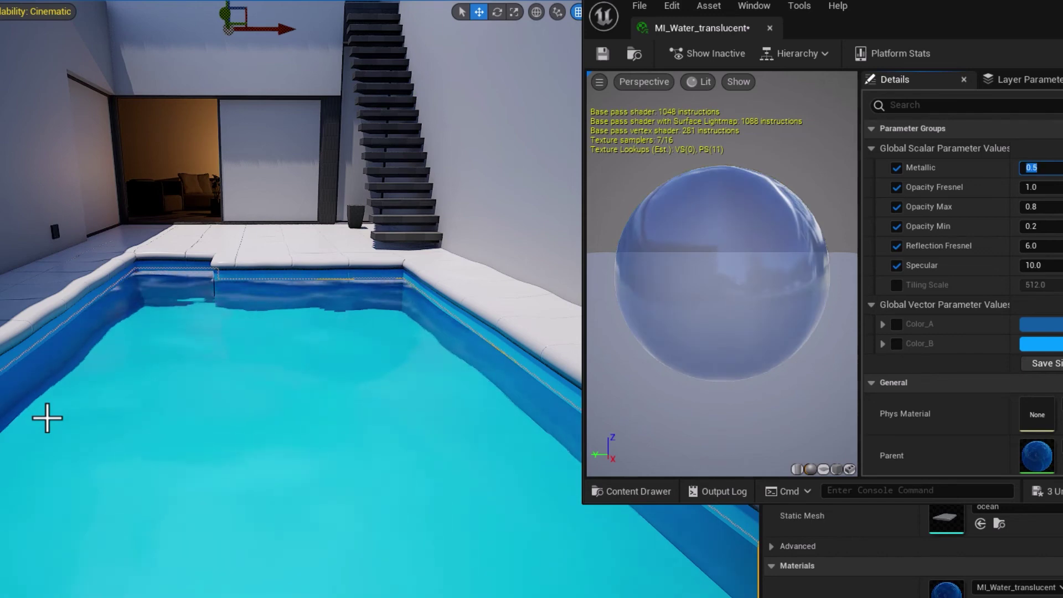
key(Return)
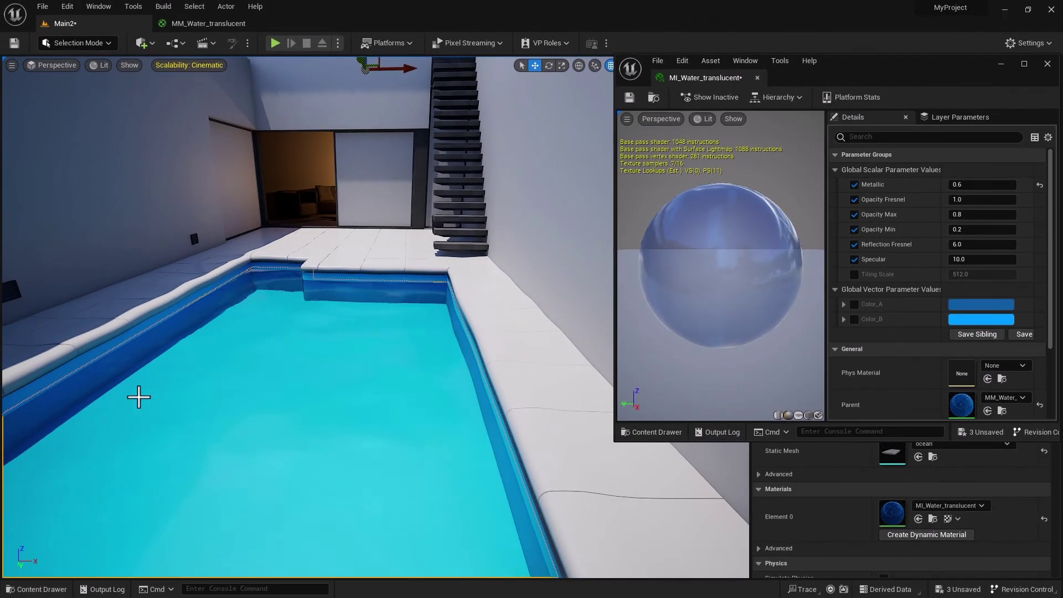
click(194, 420)
right_drag(194, 419, 204, 387)
scroll(438, 283, up, 4)
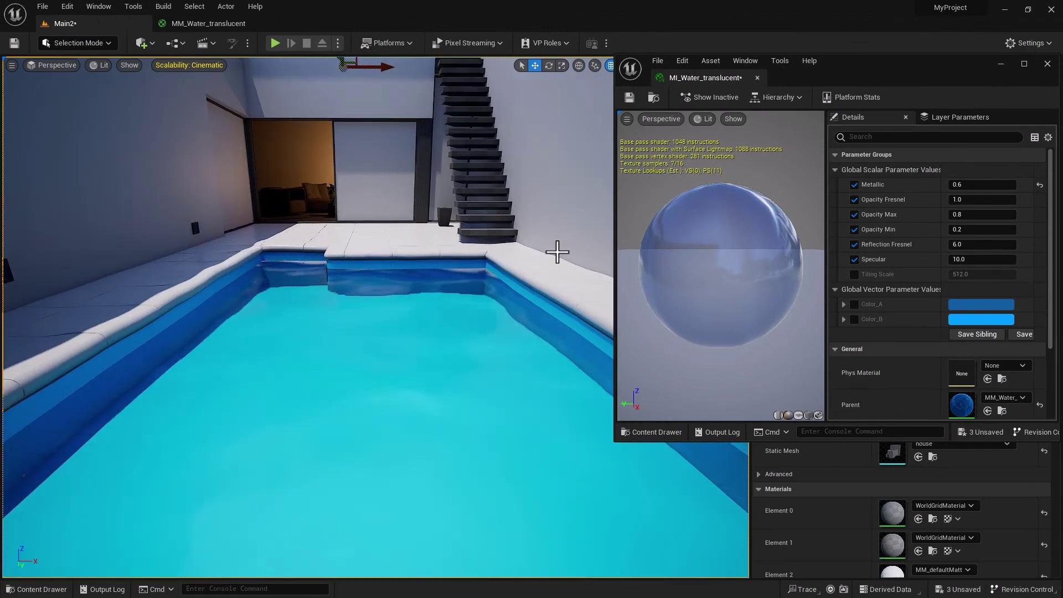
Step: Set the material instance's Metallic value to 0.2 after trying 0.3
click(980, 184)
text(0.3)
key(Return)
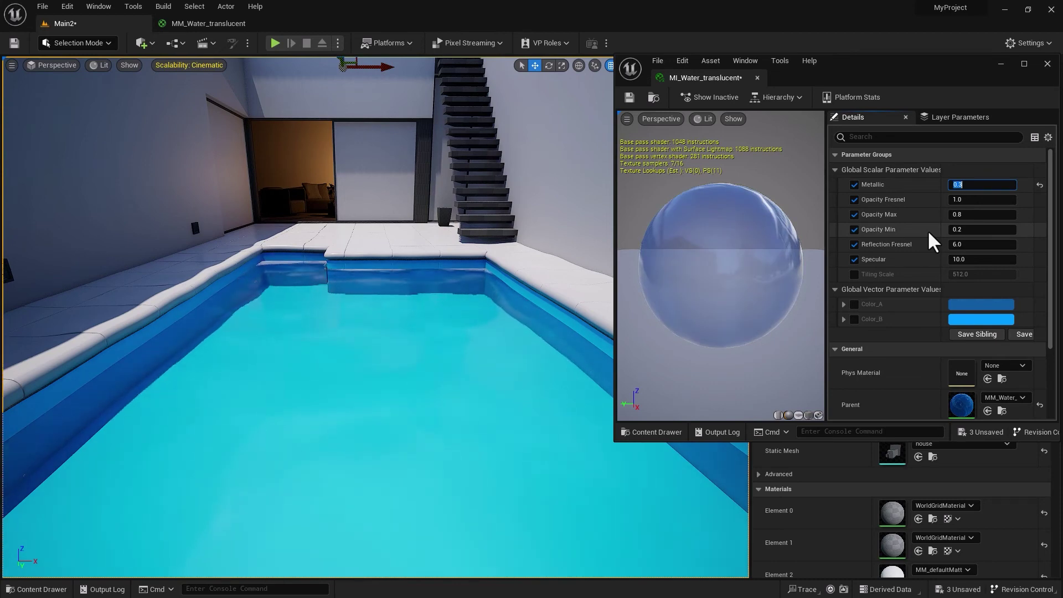
text(0.2)
key(Return)
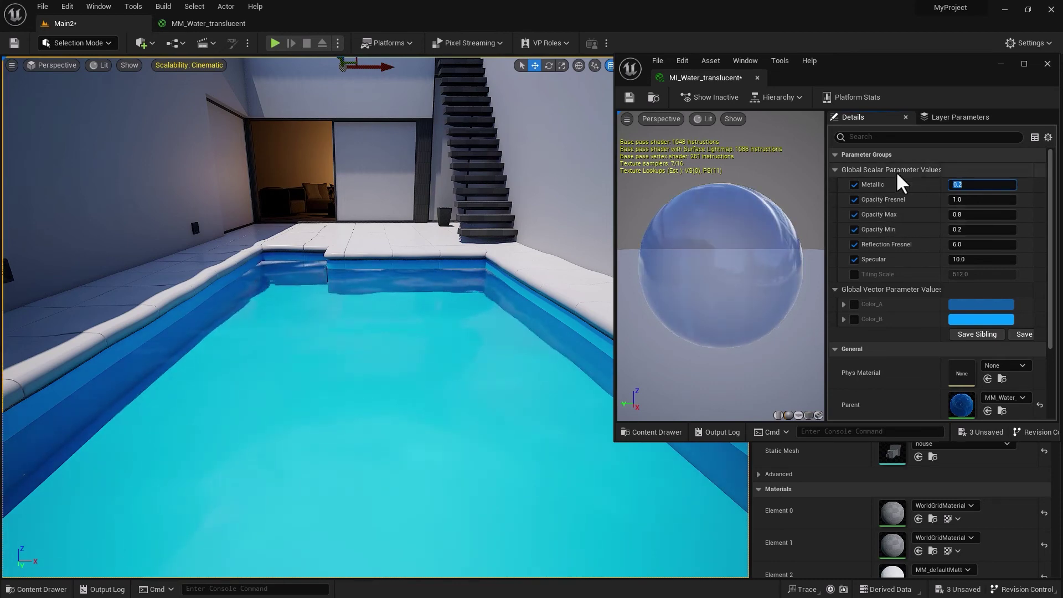
Step: Set the material instance's Opacity Fresnel value to 1.33
click(956, 202)
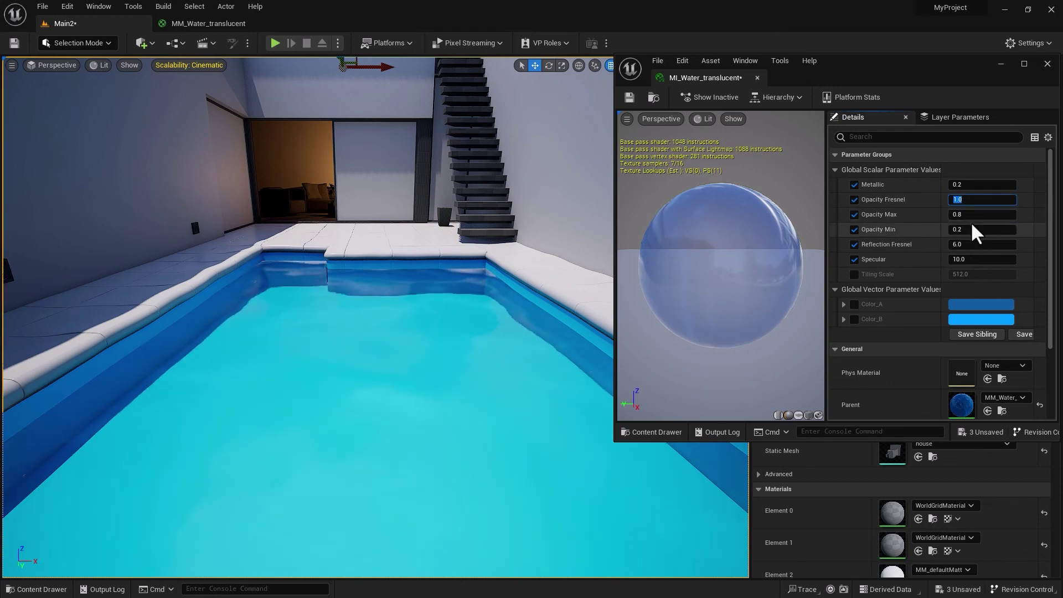
key(Return)
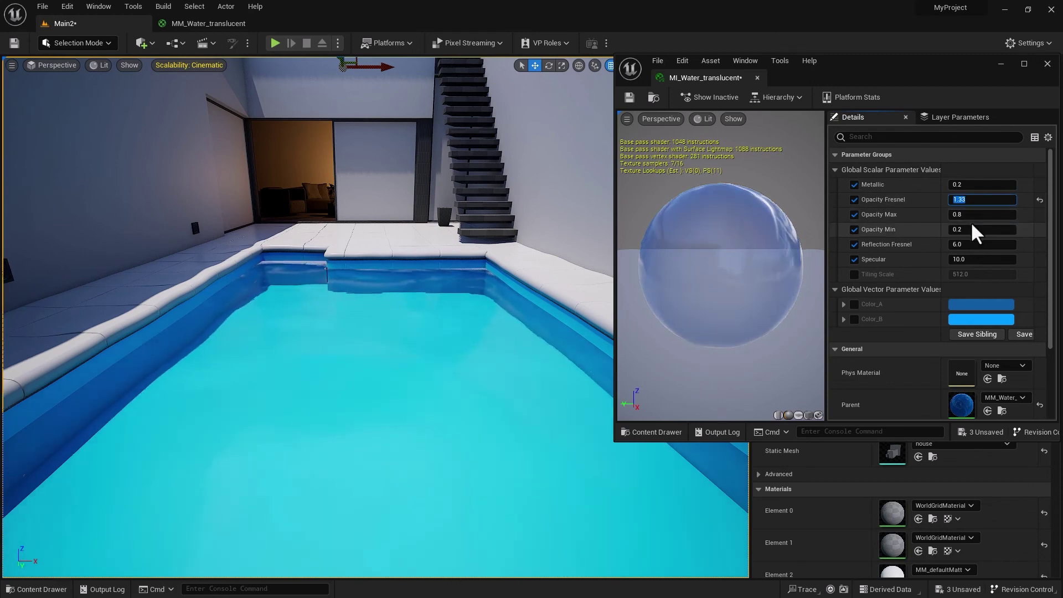
Step: Undo the last Opacity Fresnel change and try an Opacity Min value of 0.5 in the material instance
key(ctrl+z)
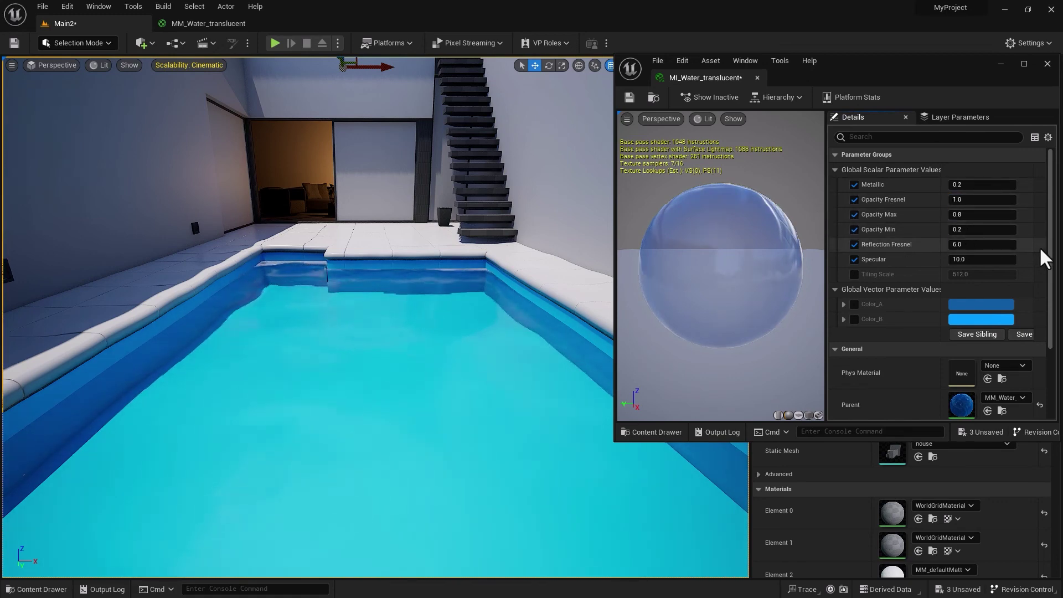
click(965, 216)
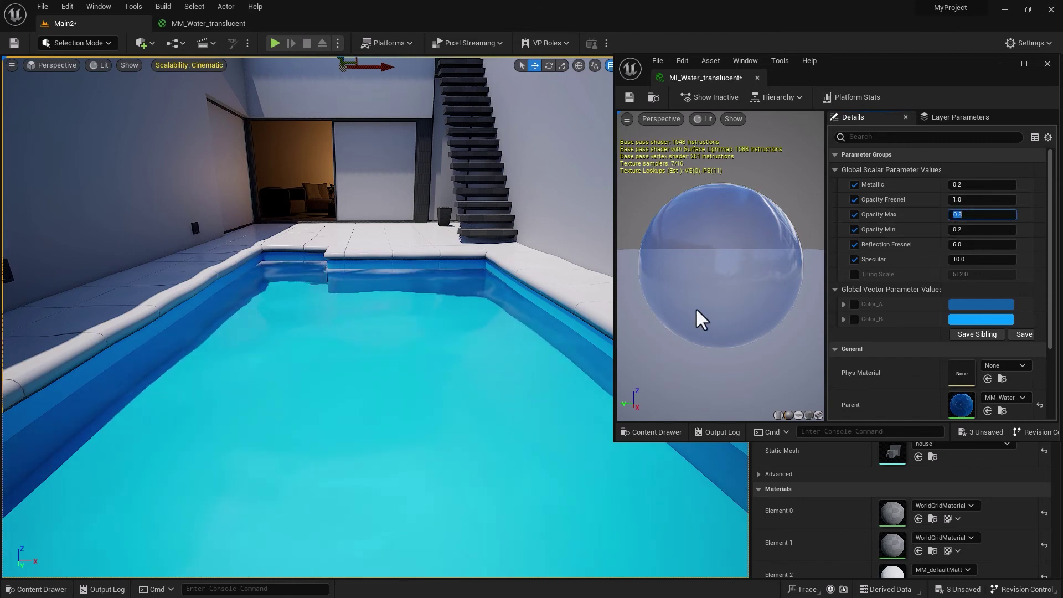
key(Tab)
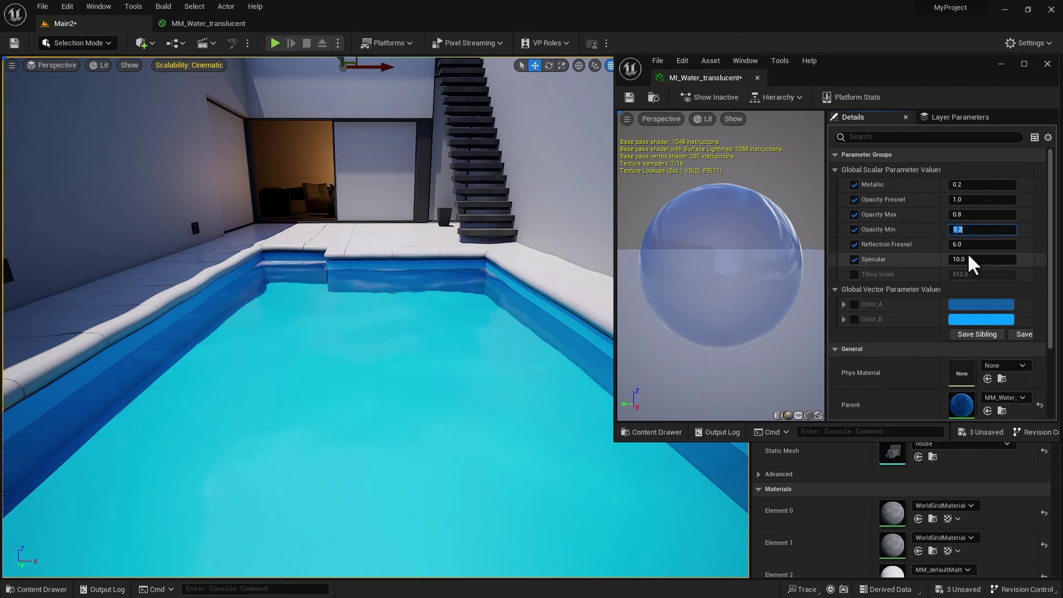
text(.5)
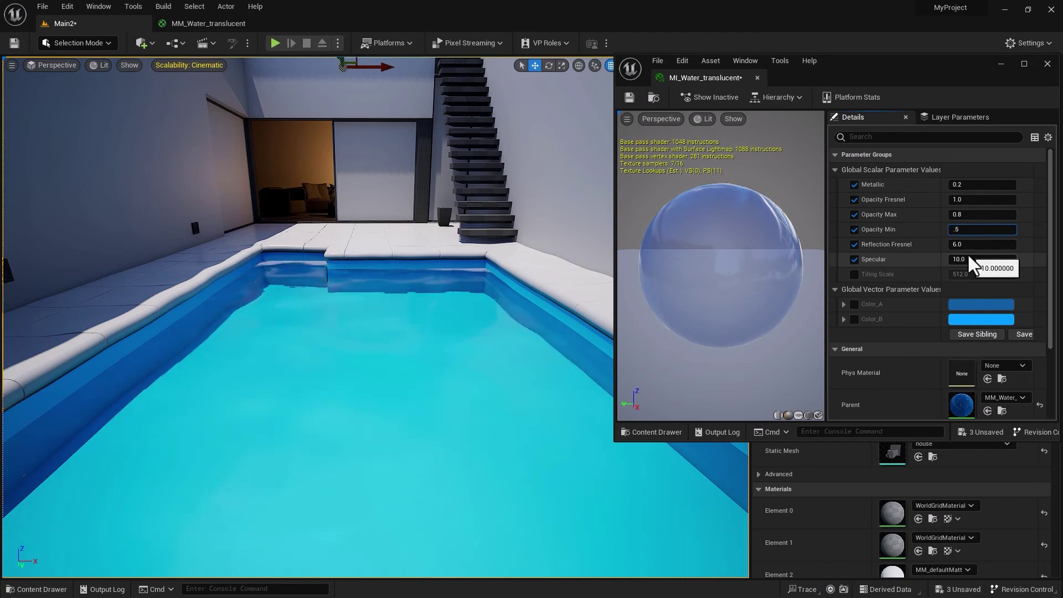
key(Return)
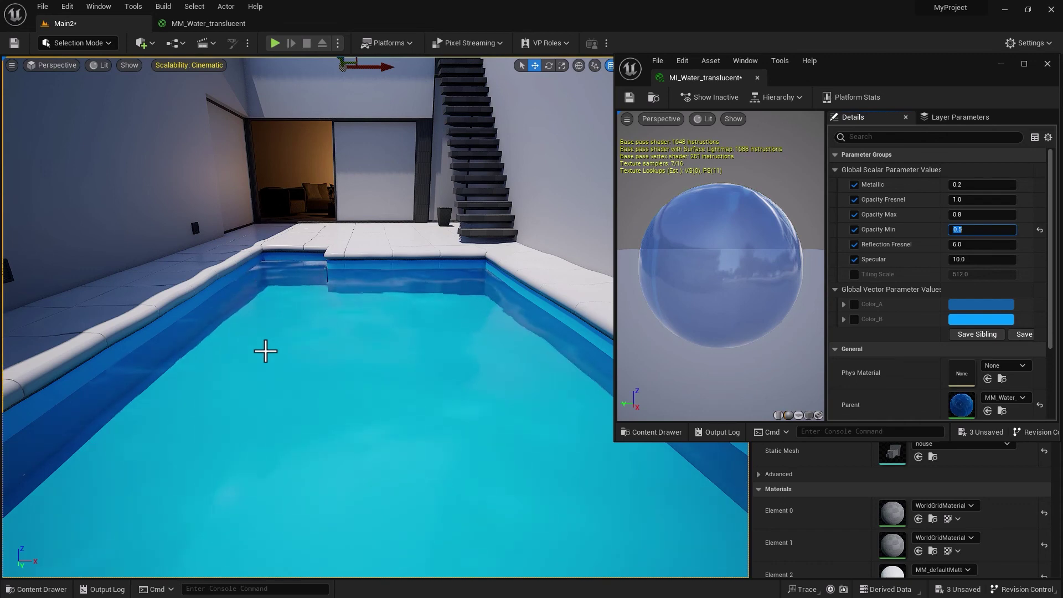
Step: Set the material instance's Opacity Min to 0.25 and its Opacity Max to 0.85
text(.25)
key(Return)
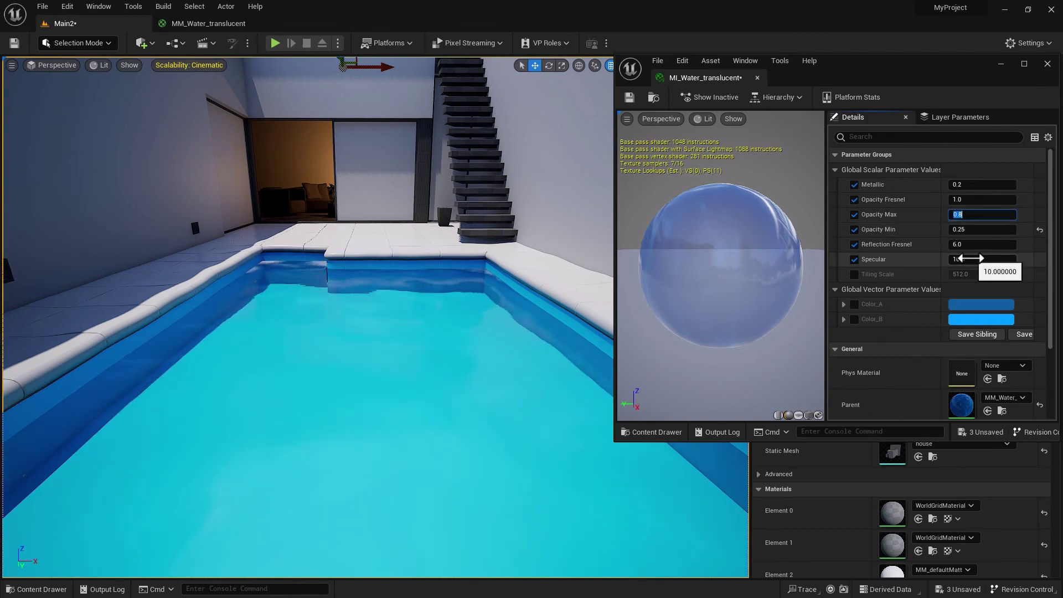
text(.85)
key(Return)
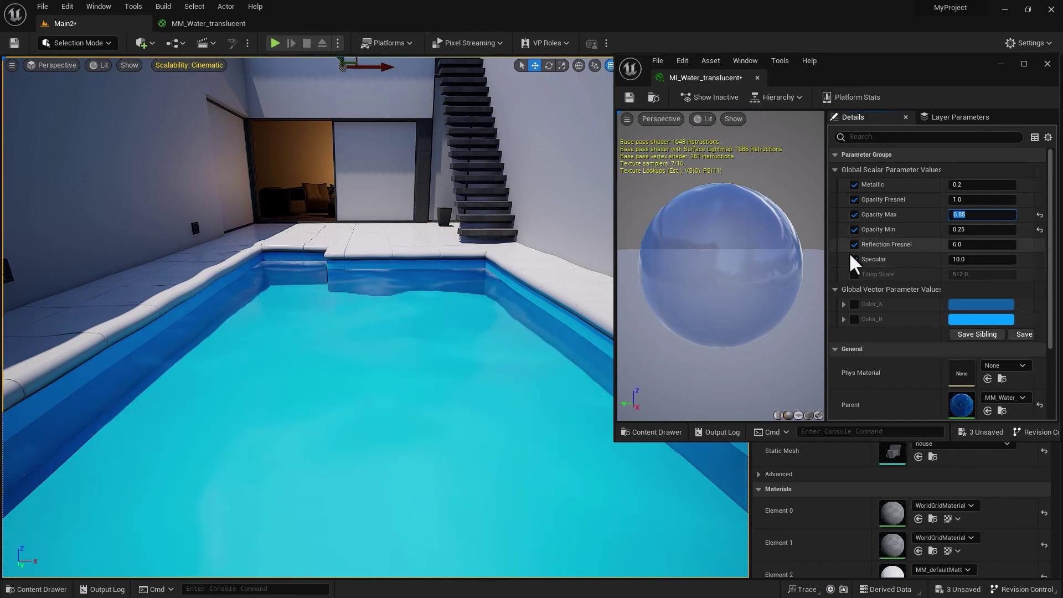
Step: Try Reflection Fresnel values of 10, 5, 3 and 4 and again 5 in the material instance, comparing the pool reflections
click(974, 244)
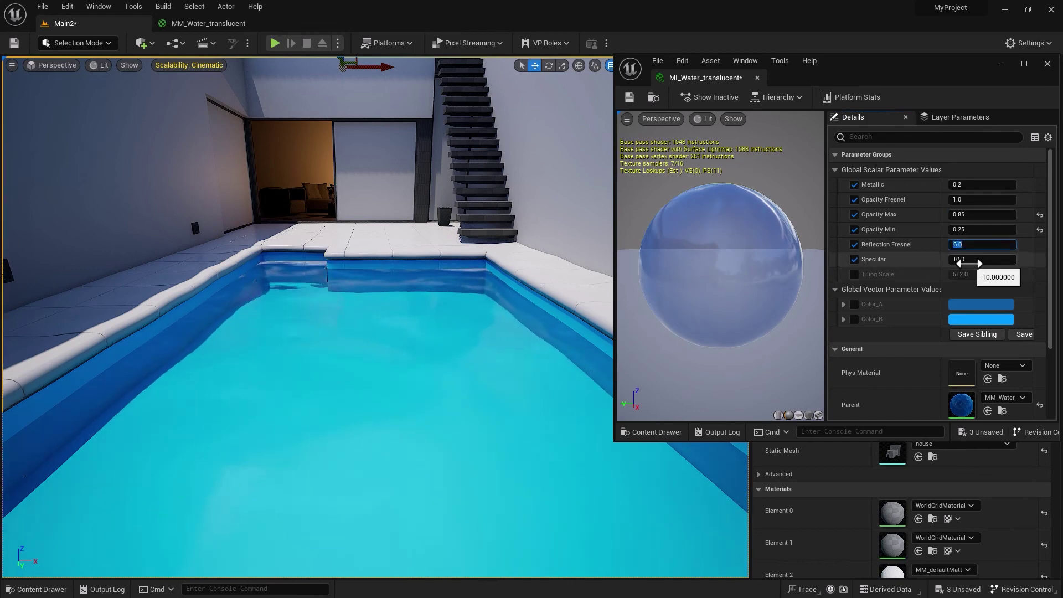
text(10)
key(Return)
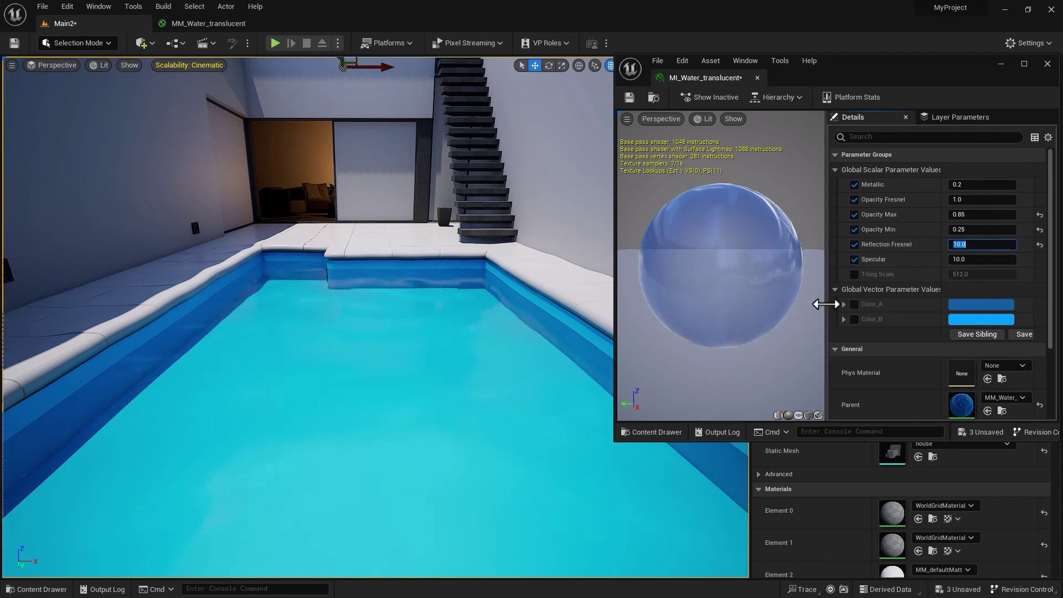
text(5)
key(Return)
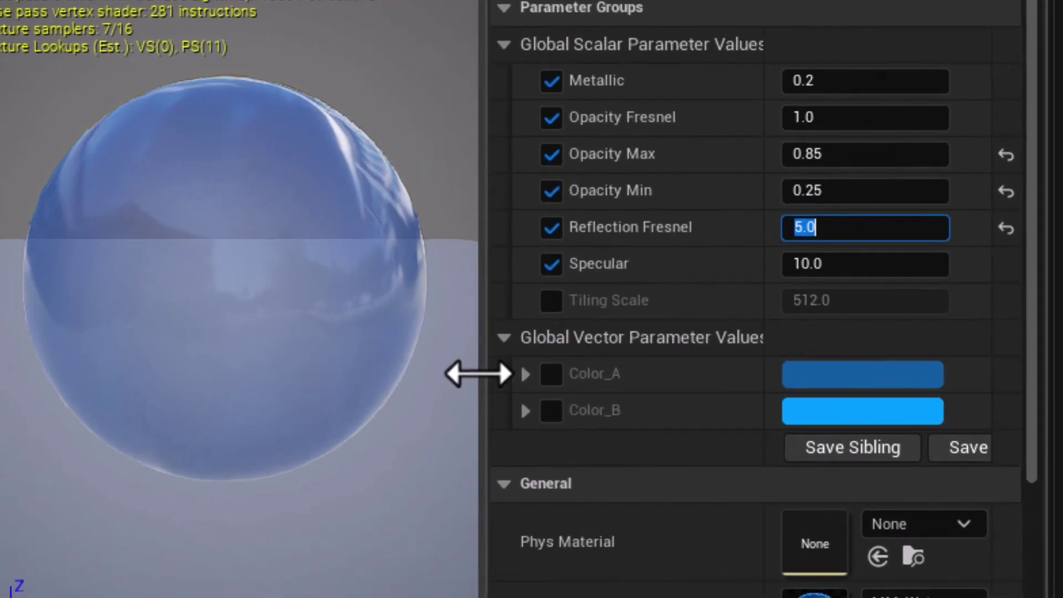
text(3)
key(Return)
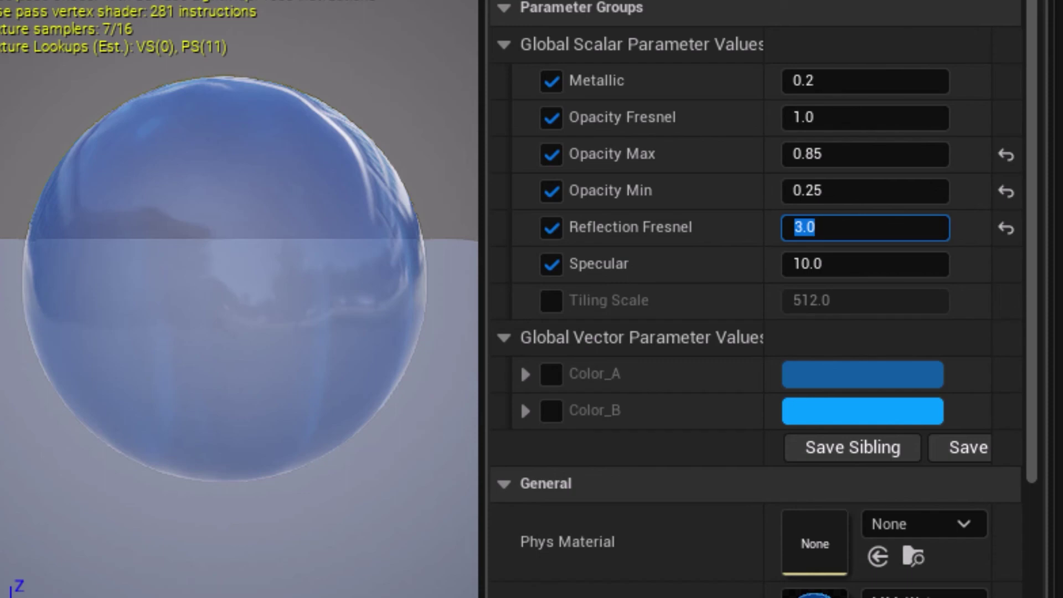
text(4)
key(Return)
text(5)
key(Return)
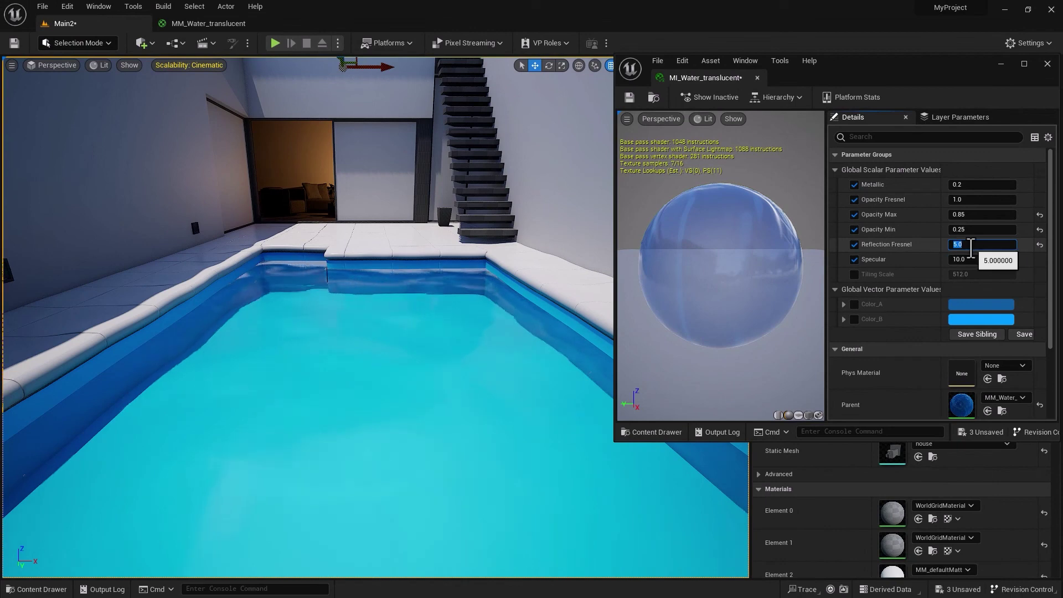
Step: Set the material instance's Reflection Fresnel to 6.5 after trying 6 and 7, and examine the pool water
text(6)
key(Return)
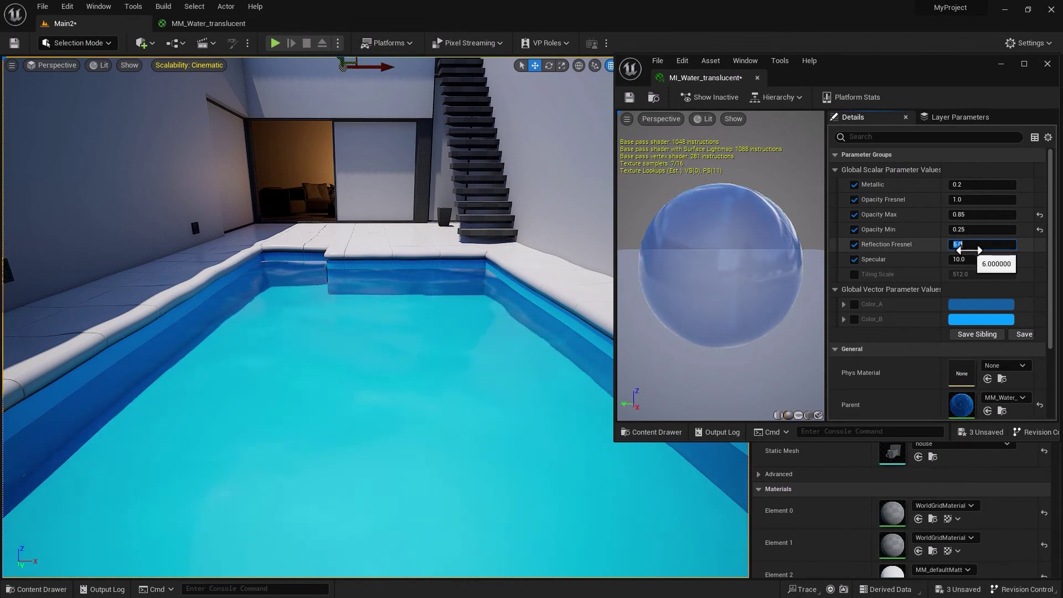
text(7)
key(Return)
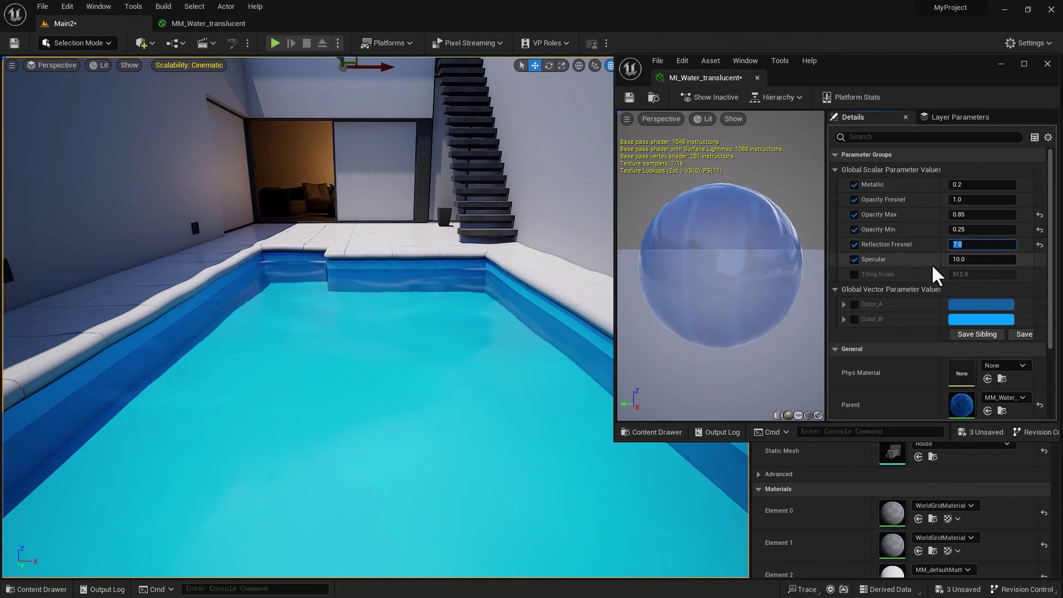
text(6.5)
key(Return)
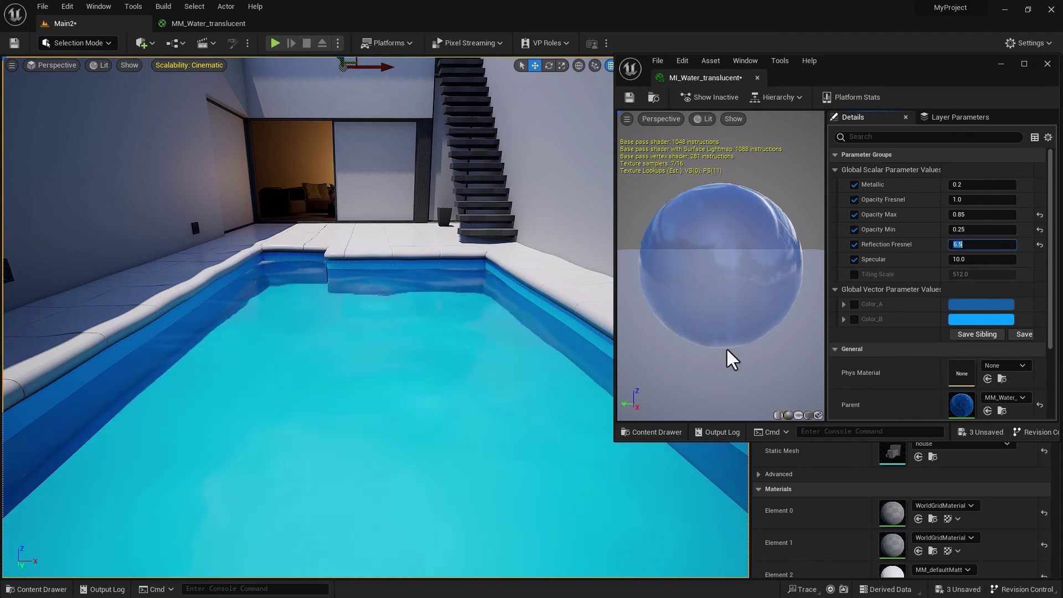
key(Tab)
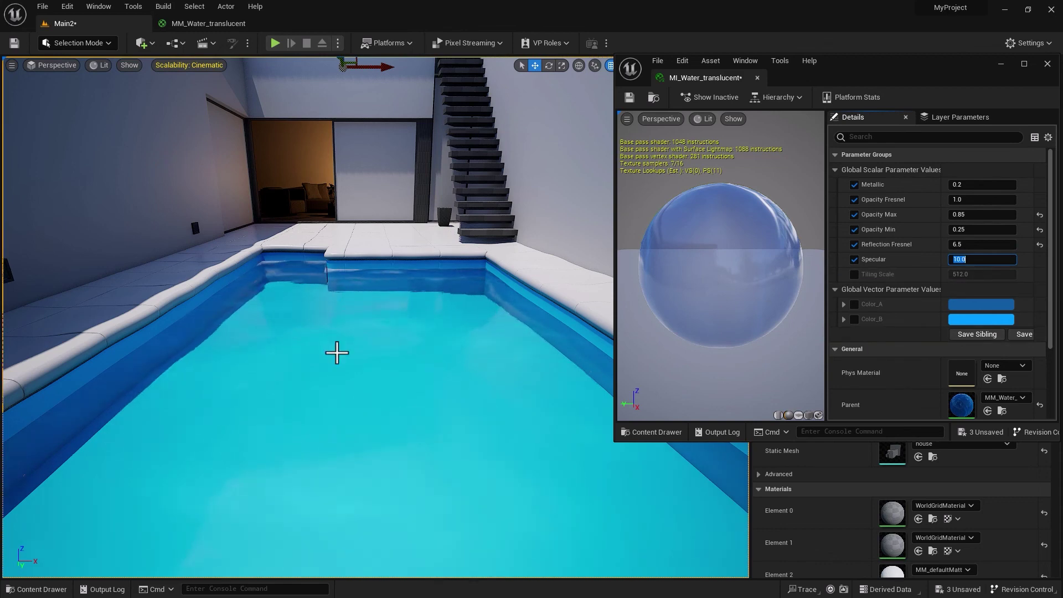
drag(333, 429, 327, 404)
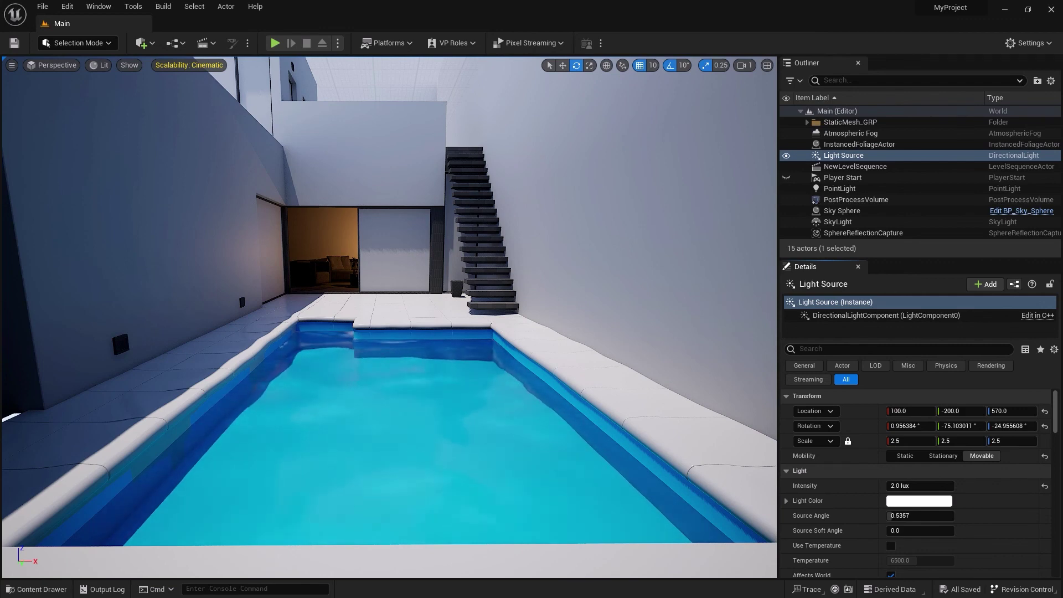
Step: Try Y rotation (pitch) values of -80, -90 and -60 degrees on the Light Source directional light
click(814, 155)
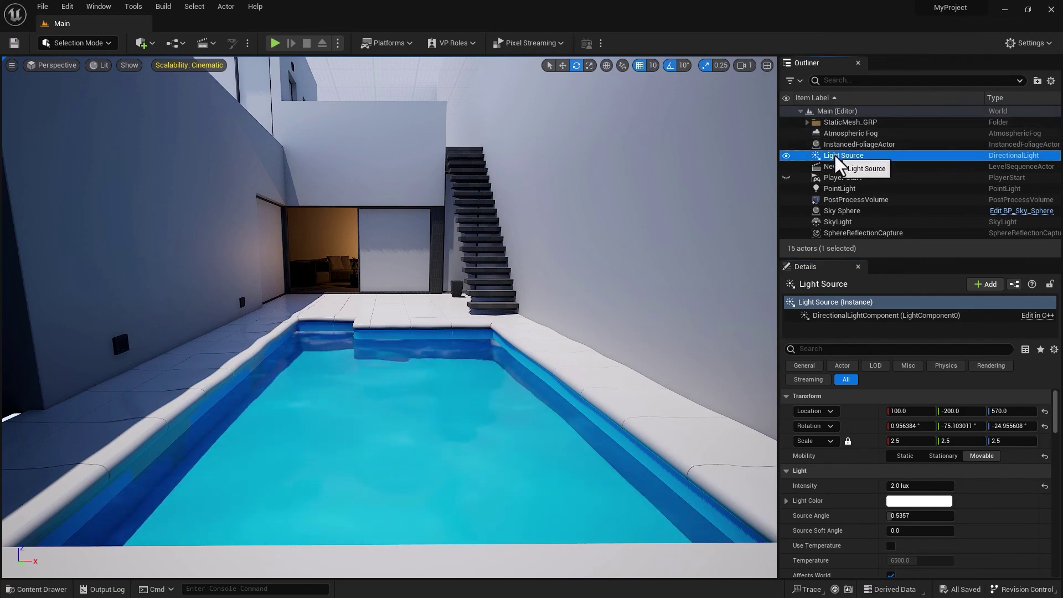
click(951, 427)
text(-80)
key(Return)
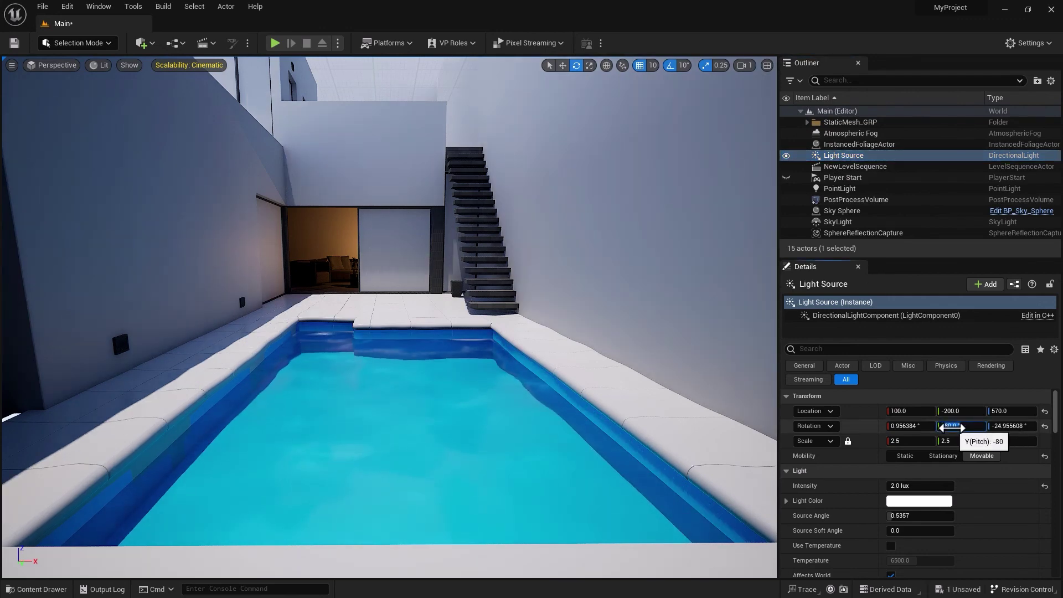
text(-90)
key(Return)
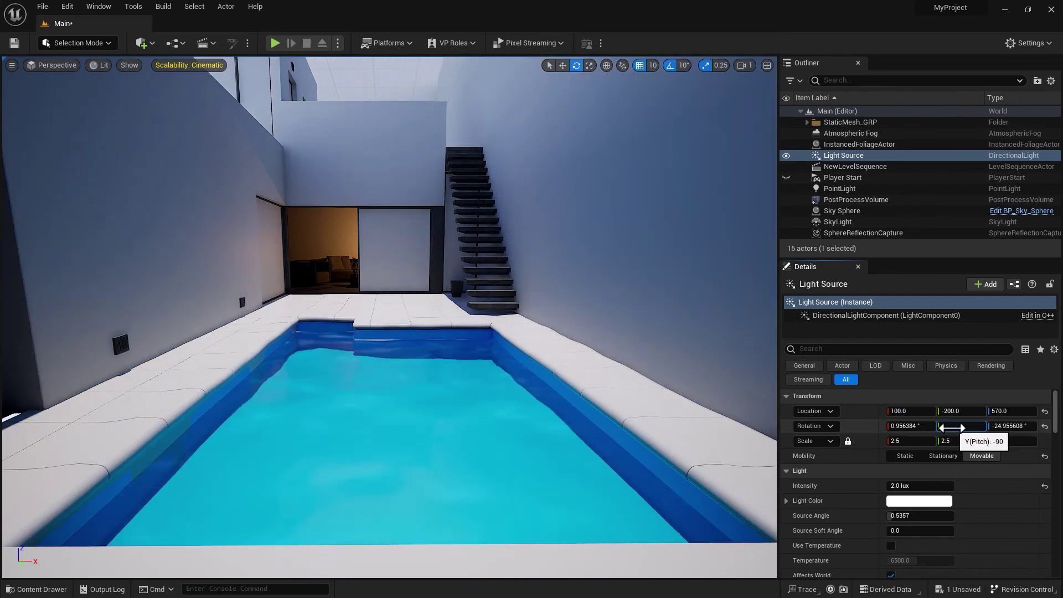
text(-60)
key(Return)
Step: Set the Light Source's Y rotation (pitch) to -75 degrees after trying -50, -40, -30 and -20
text(-)
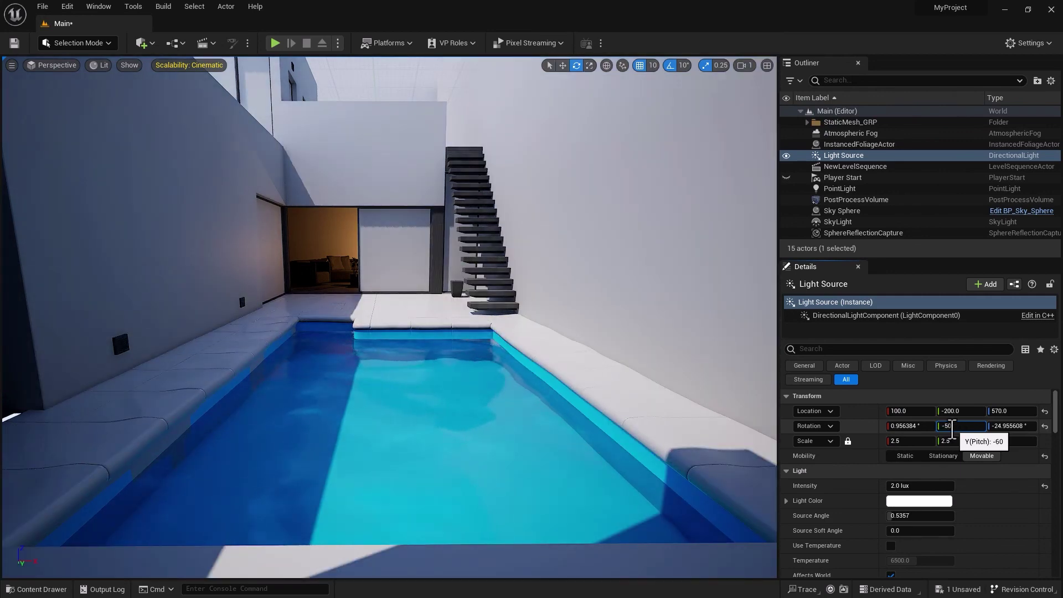
text(50)
key(Return)
text(-40)
key(Return)
text(-30)
key(Return)
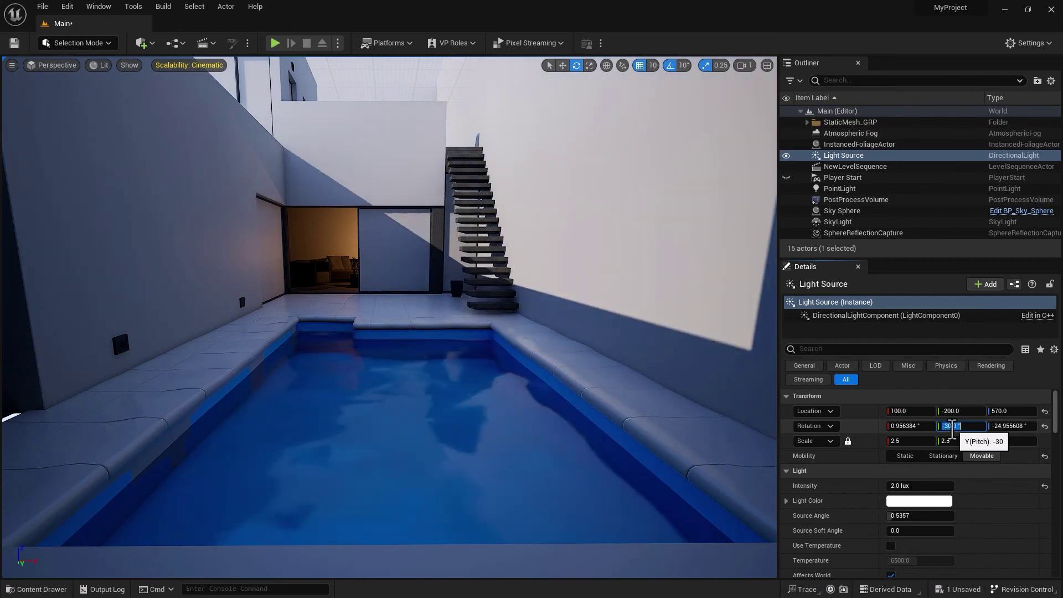
text(-20)
key(Return)
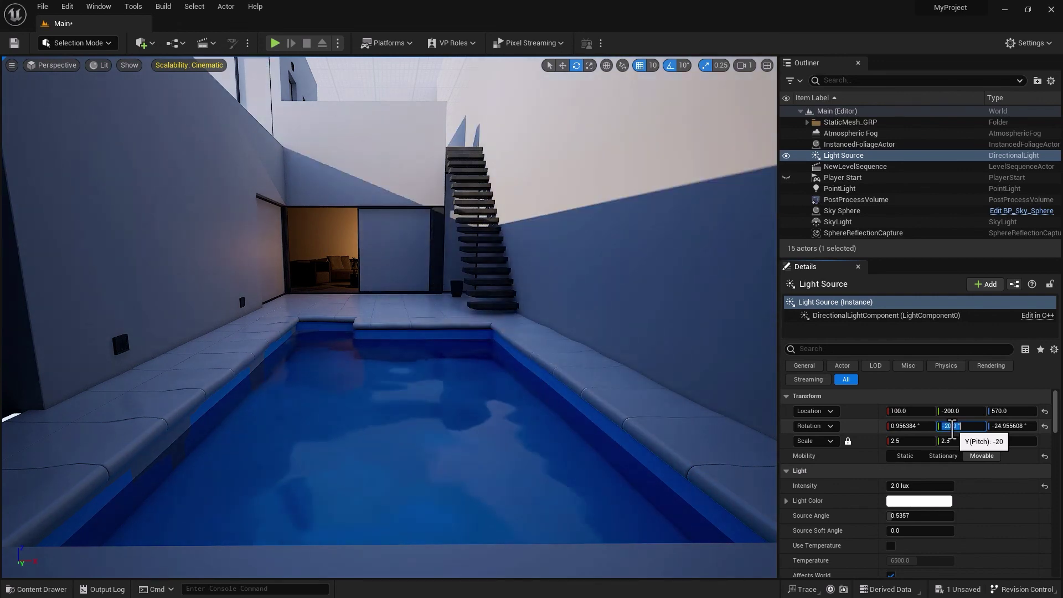
text(-75)
key(Return)
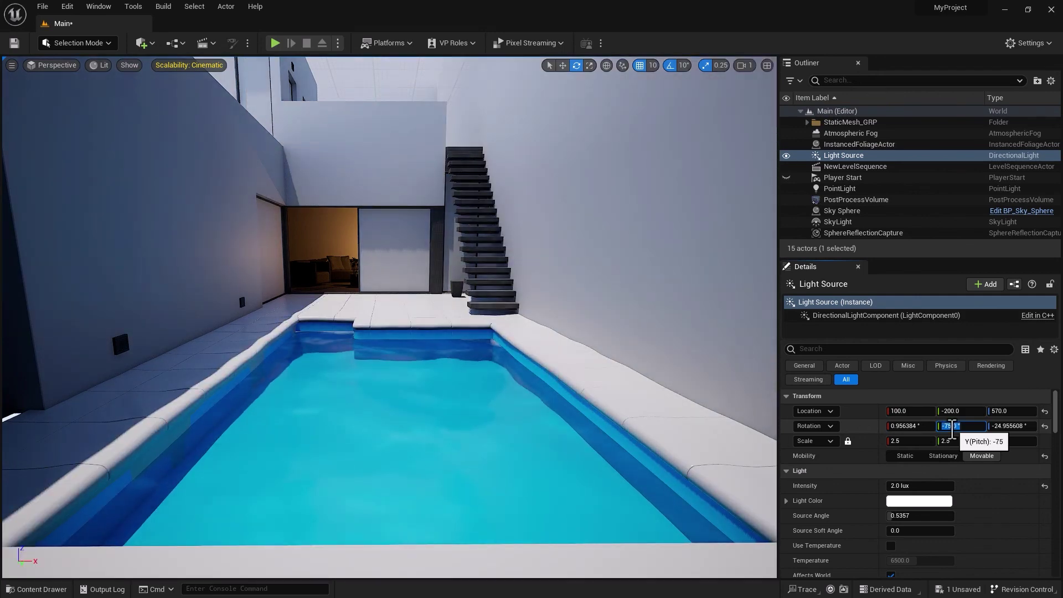